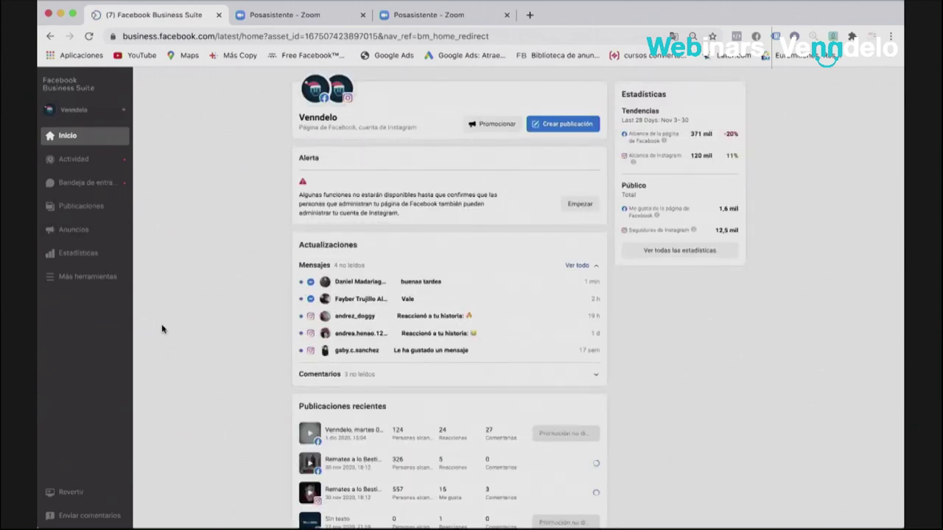
Open the ads manager (administrador de anuncios) from the Business Suite ad center.
scroll(162, 329, "down", 1)
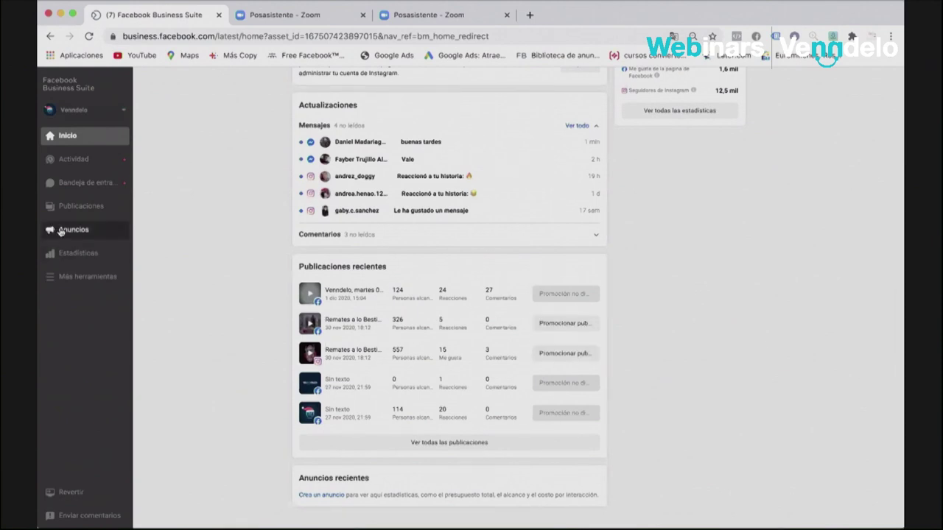
left_click(61, 231)
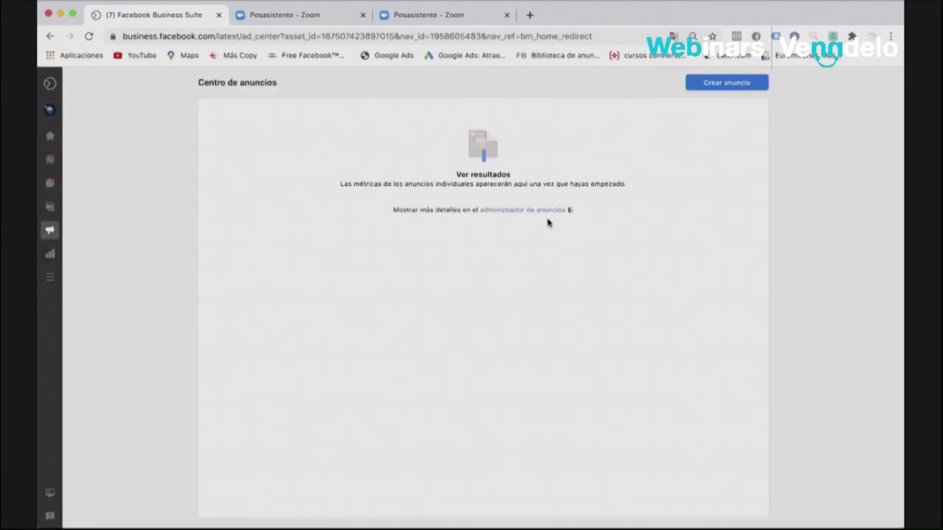
left_click(525, 212)
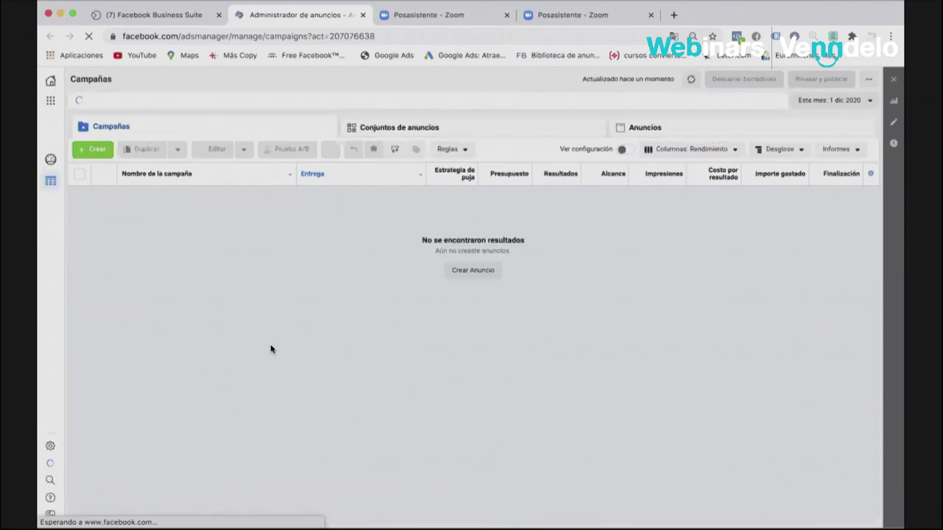
Create a new campaign with the Conversiones objective.
left_click(87, 151)
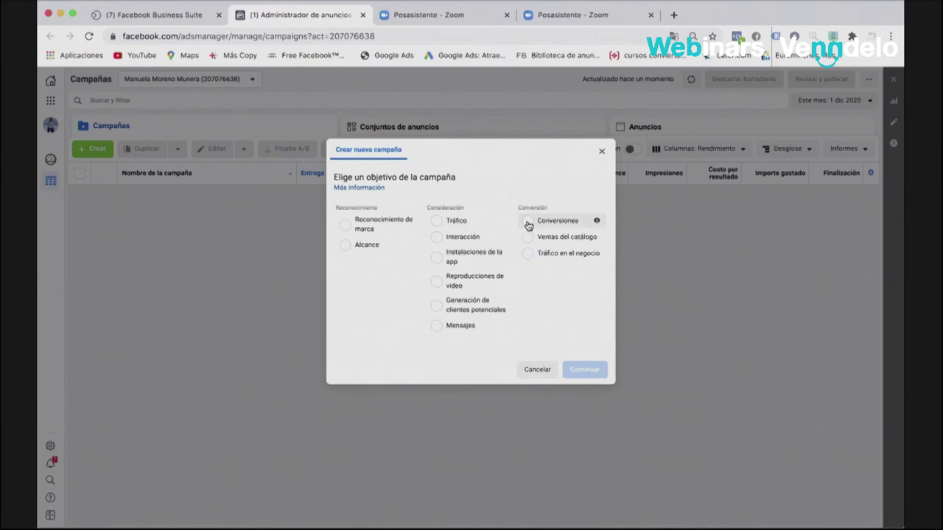
left_click(529, 224)
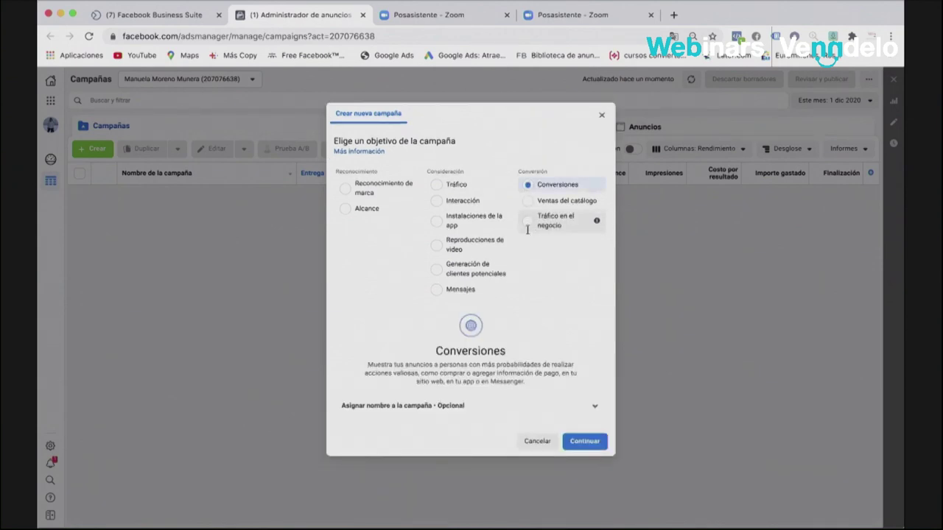
left_click(582, 443)
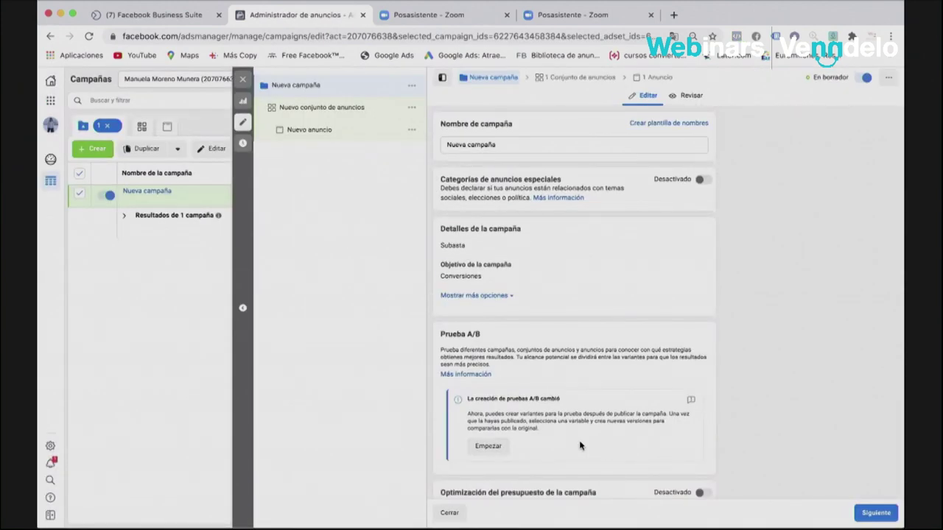
Name the campaign "Aspiradora y audífono - conversiones - Diciembre 2020".
double_click(506, 145)
triple_click(507, 146)
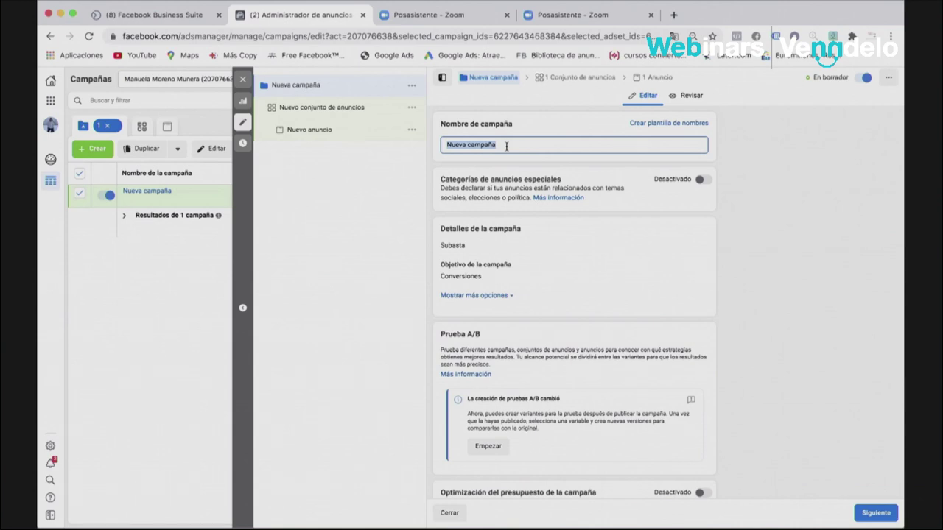
type("Aspiradora y audífono - con")
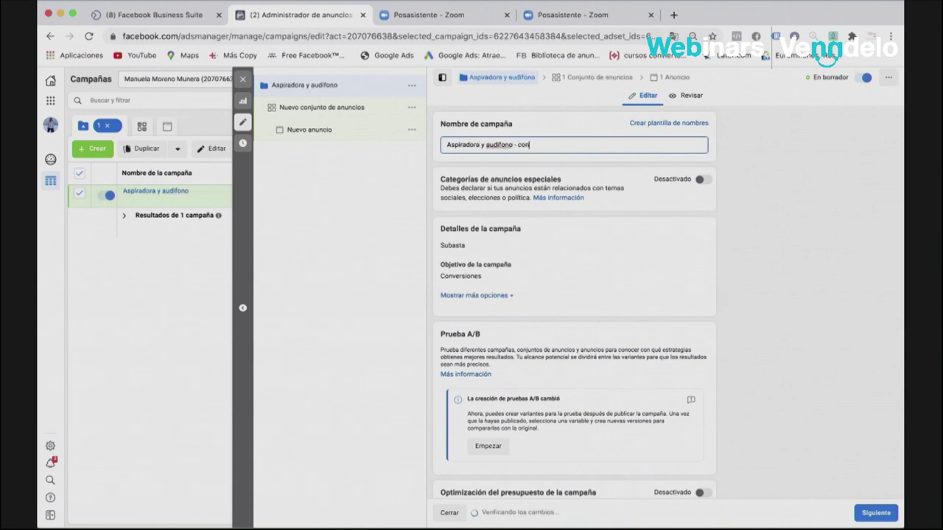
type("versiones ")
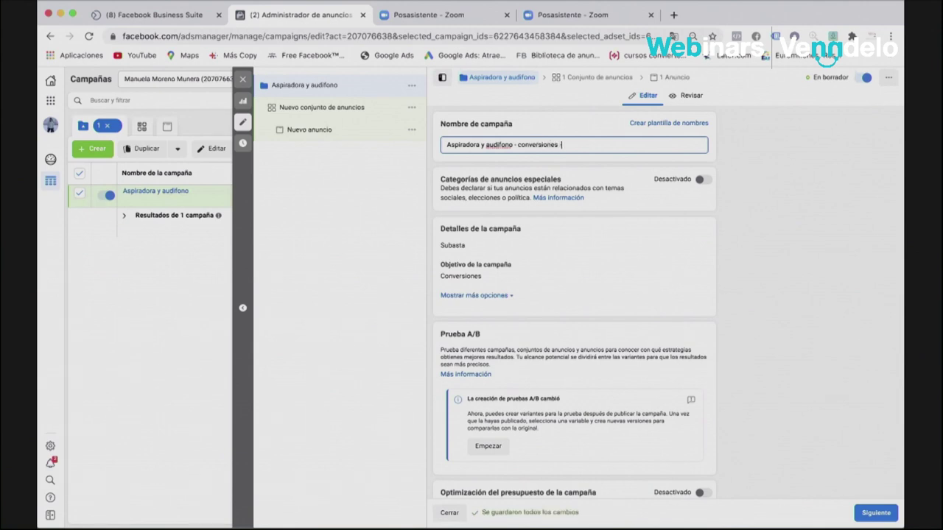
type("- noviembre 2020")
key("BackSpace")
key("BackSpace")
key("BackSpace")
key("BackSpace")
key("BackSpace")
key("BackSpace")
key("BackSpace")
key("BackSpace")
key("BackSpace")
key("BackSpace")
key("BackSpace")
key("BackSpace")
key("BackSpace")
key("BackSpace")
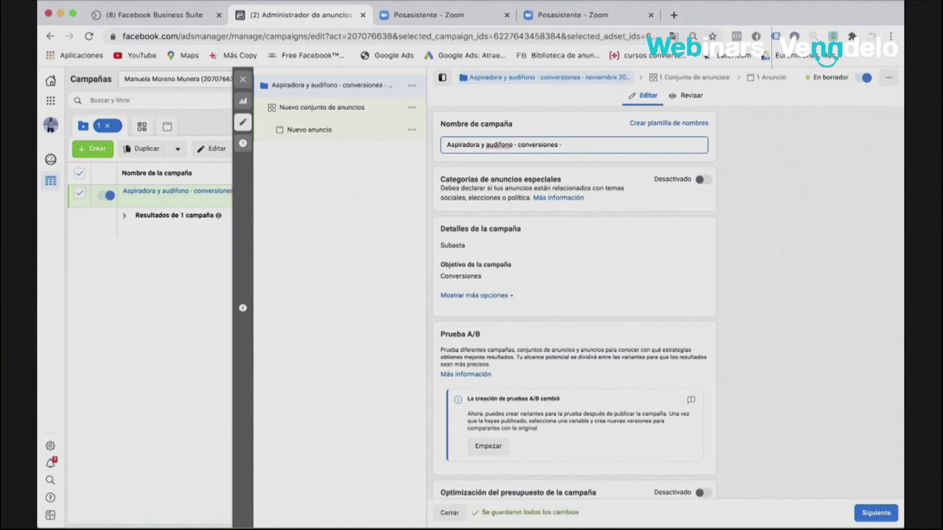
type("Diciembre 2020")
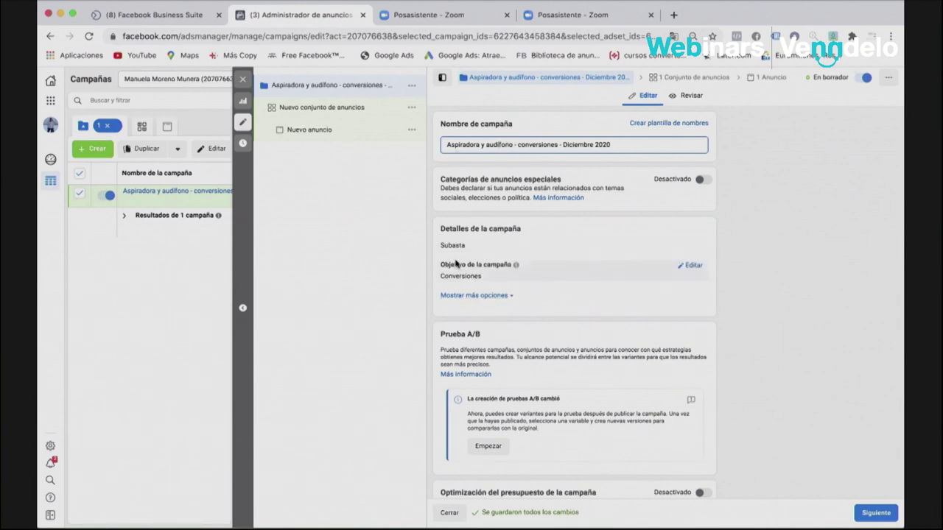
Enable campaign budget optimization and set the daily budget to $30.000 COP.
scroll(528, 296, "down", 4)
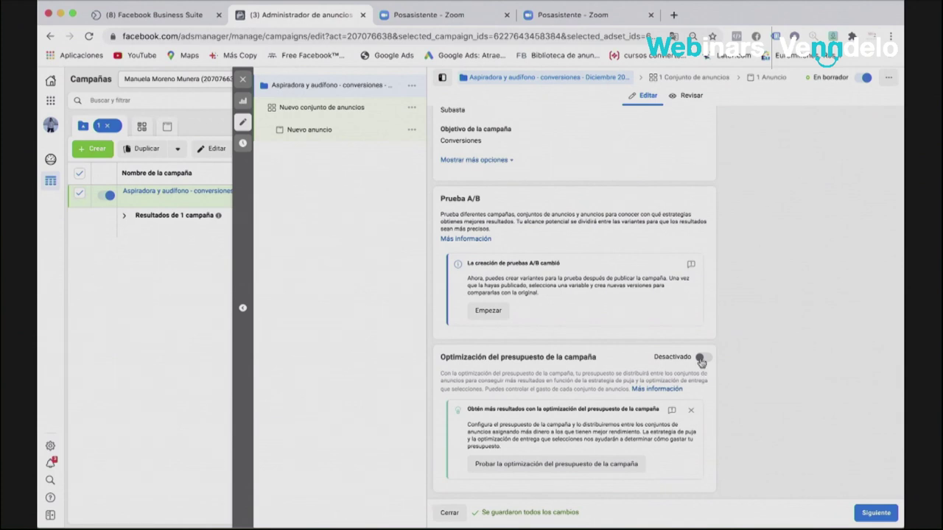
left_click(700, 358)
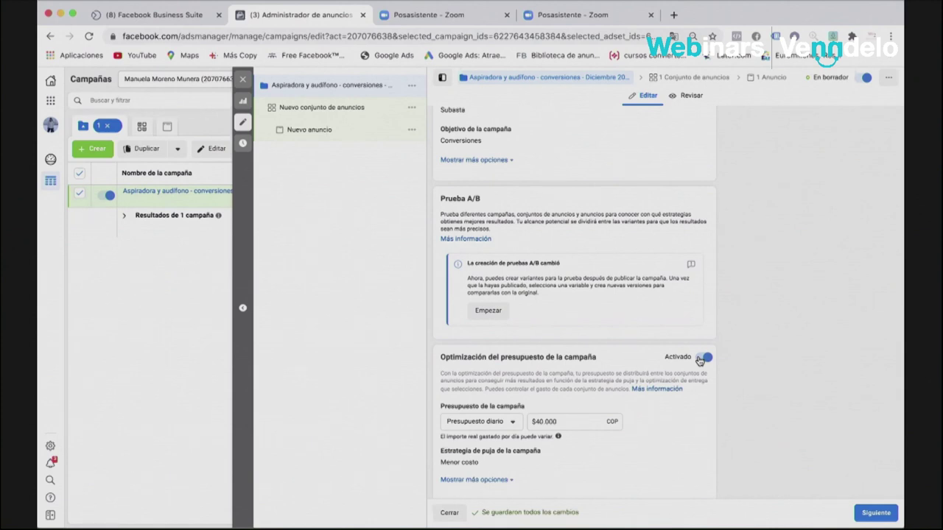
left_click(540, 422)
key("BackSpace")
type("3")
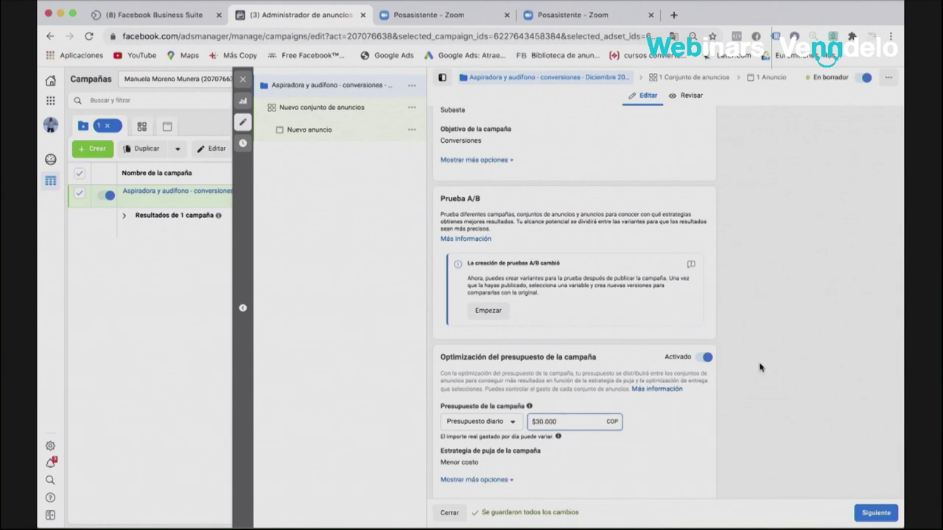
Review the available campaign budget types and expand the additional budget options, keeping Presupuesto diario.
scroll(676, 436, "down", 1)
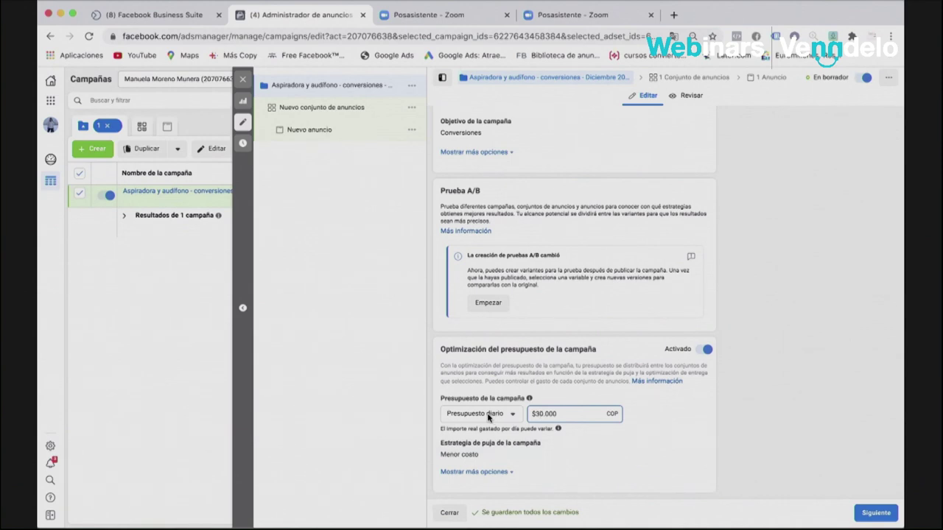
left_click(509, 416)
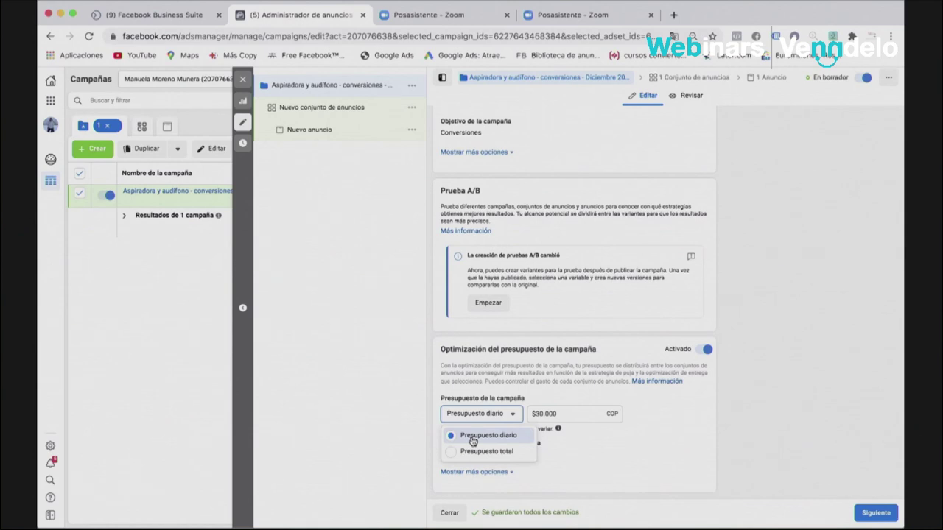
left_click(591, 475)
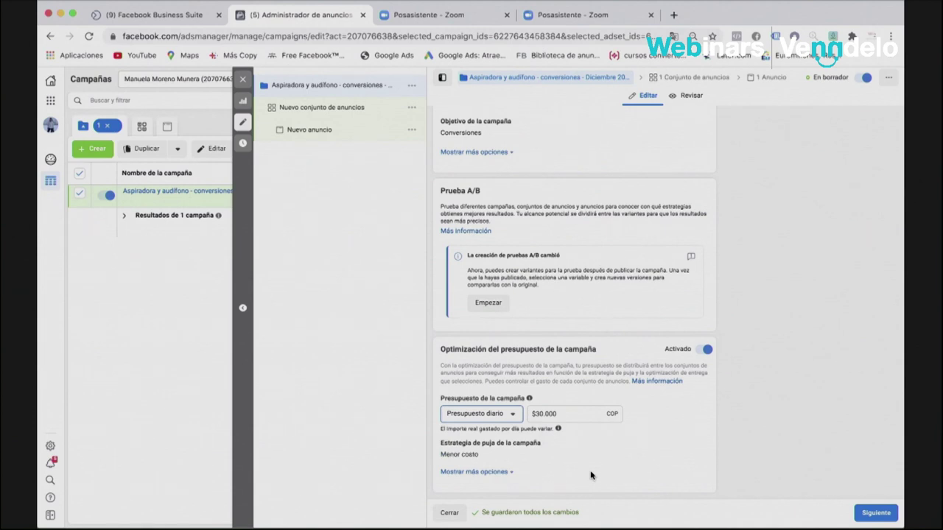
left_click(497, 473)
scroll(497, 475, "down", 1)
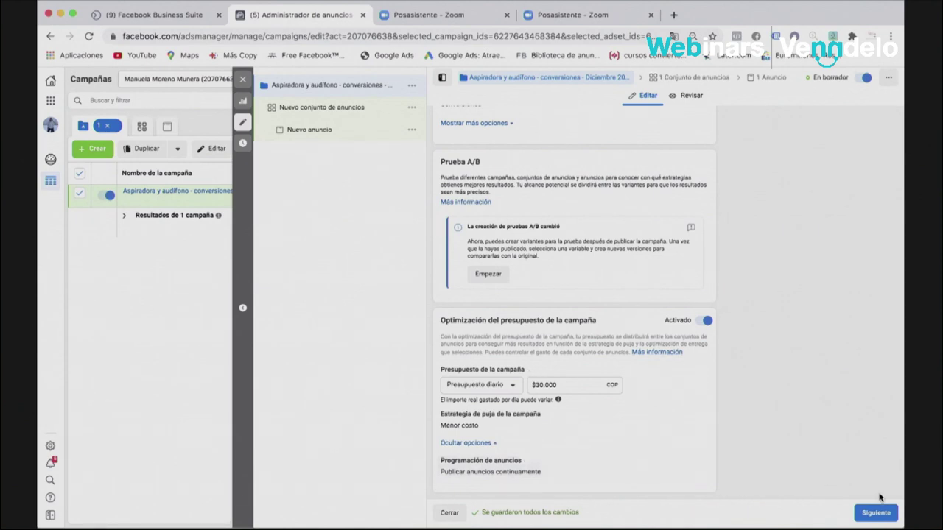
Continue to the ad set and name it "A. Remarketing".
left_click(887, 517)
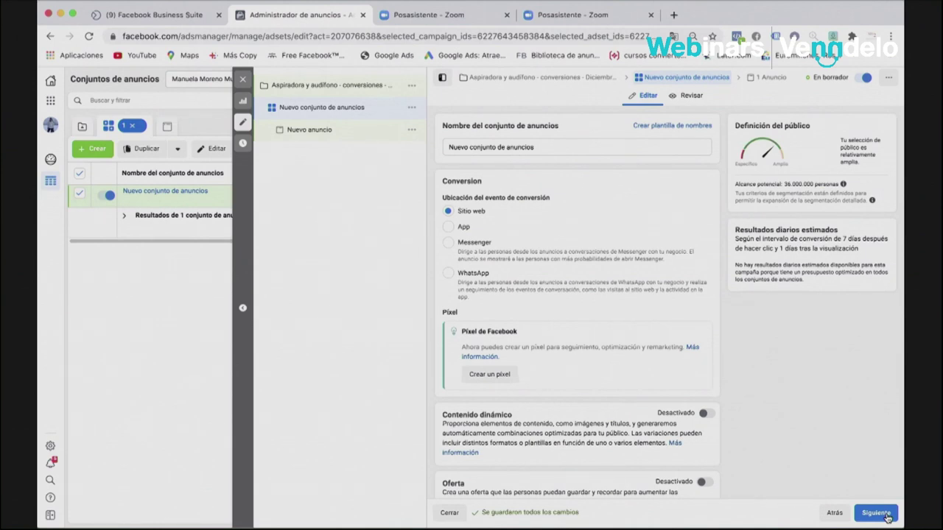
left_click(532, 146)
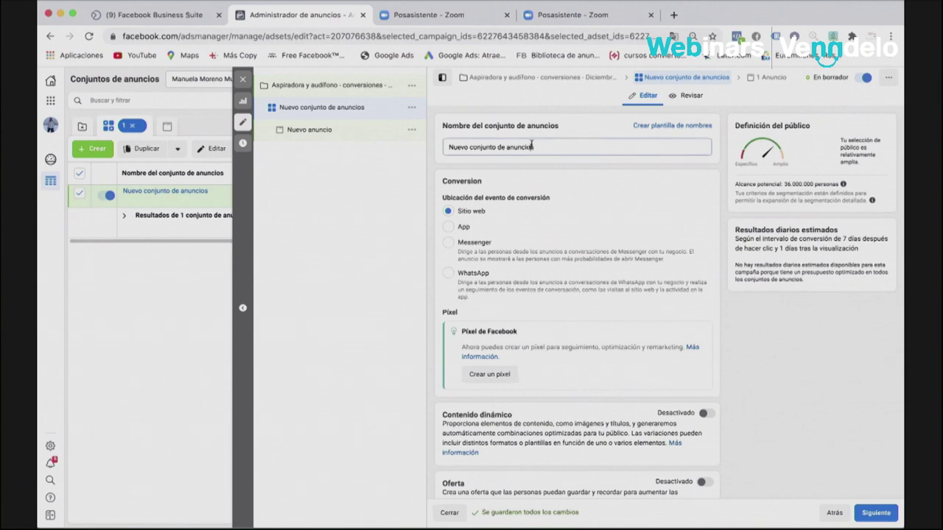
triple_click(532, 146)
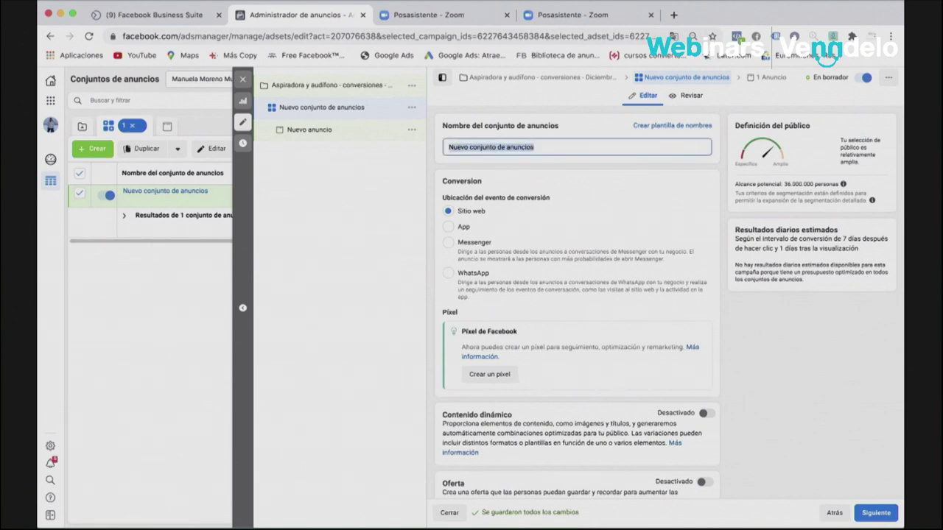
type("A. Remiarketing")
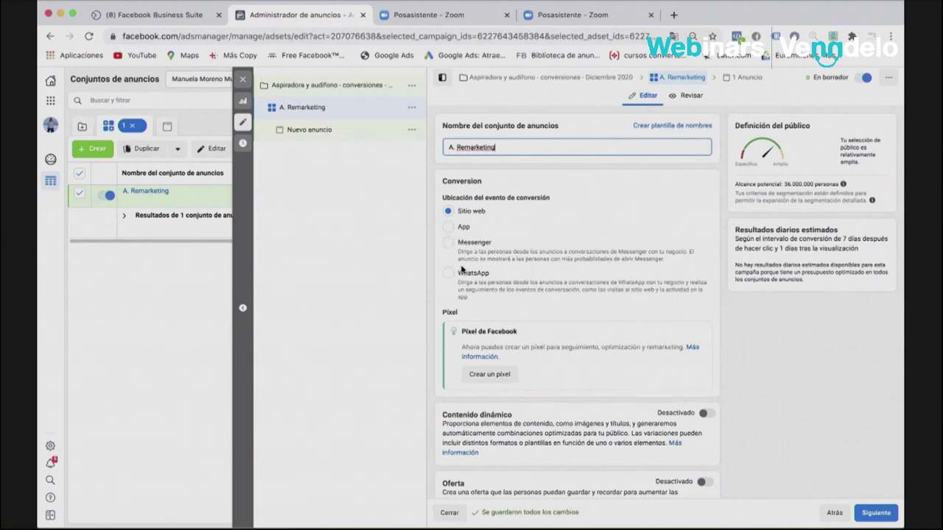
Create a Facebook pixel for the ad set with the suggested name and no website URL, and dismiss its setup options.
scroll(472, 280, "down", 4)
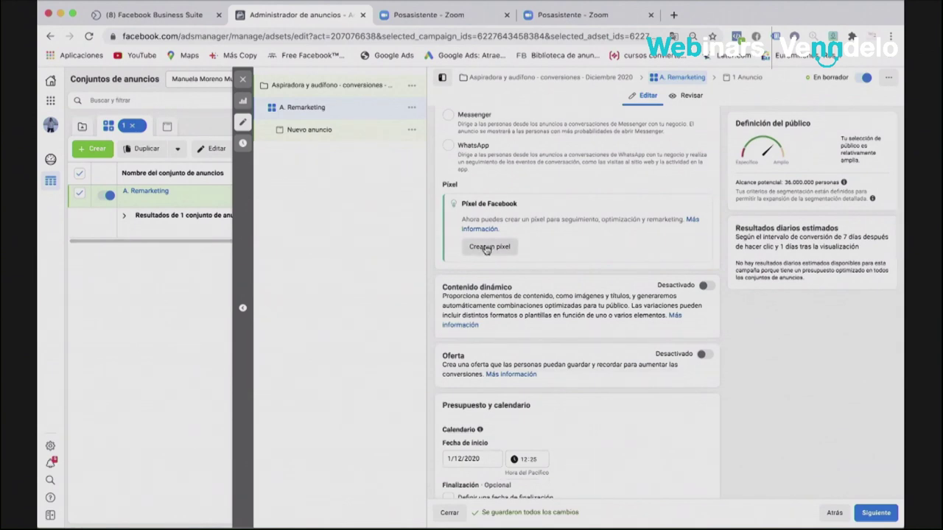
left_click(479, 247)
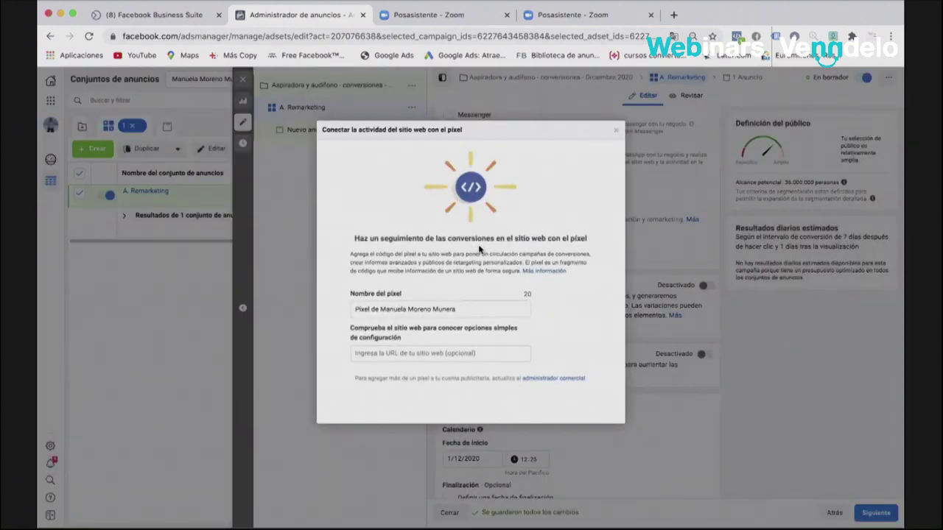
left_click(401, 352)
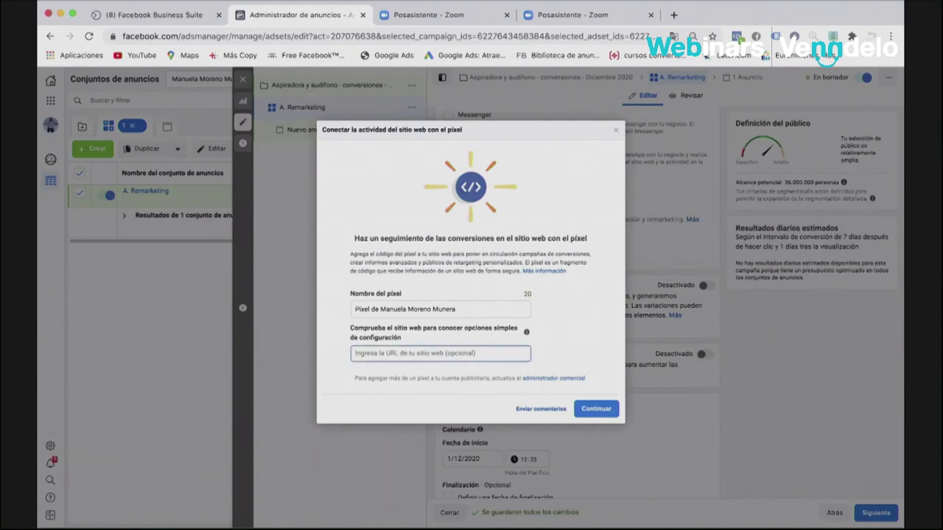
left_click(60, 14)
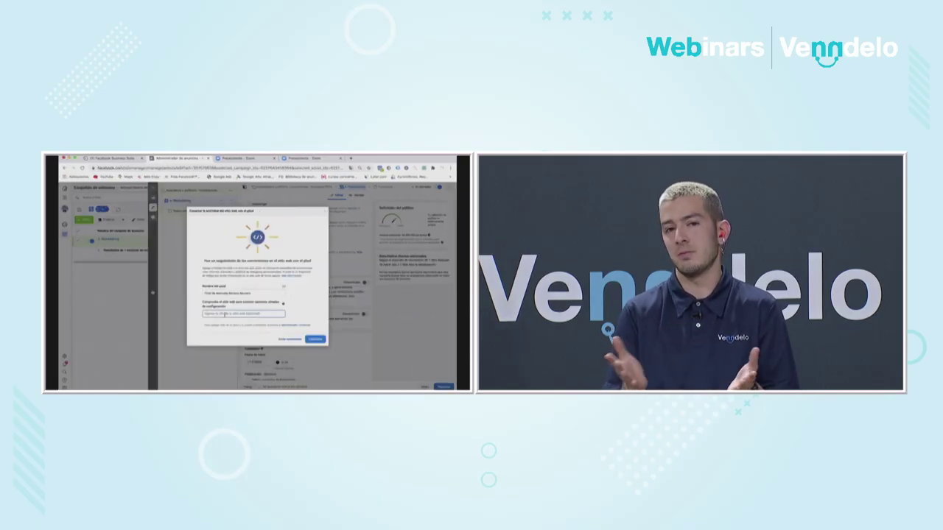
left_click(315, 340)
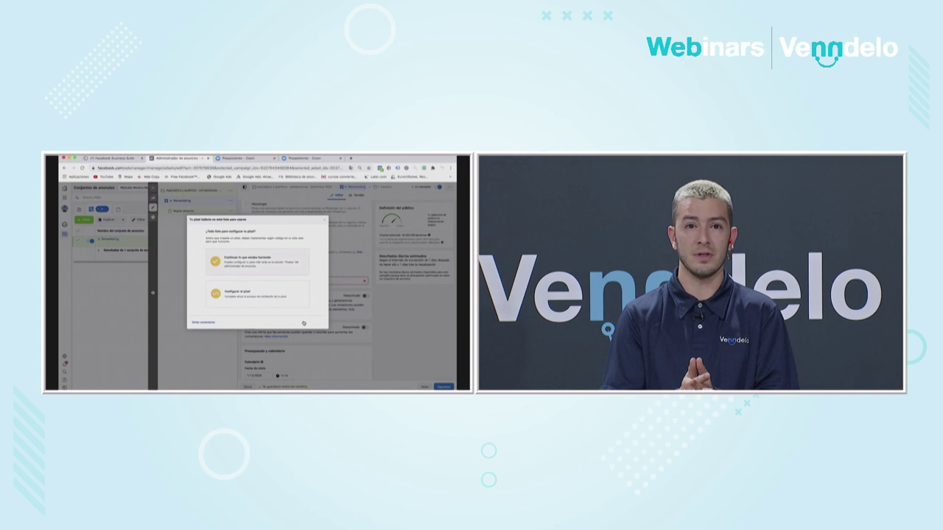
key("Escape")
Set the ad set's conversion event to Agregar al carrito.
left_click(263, 280)
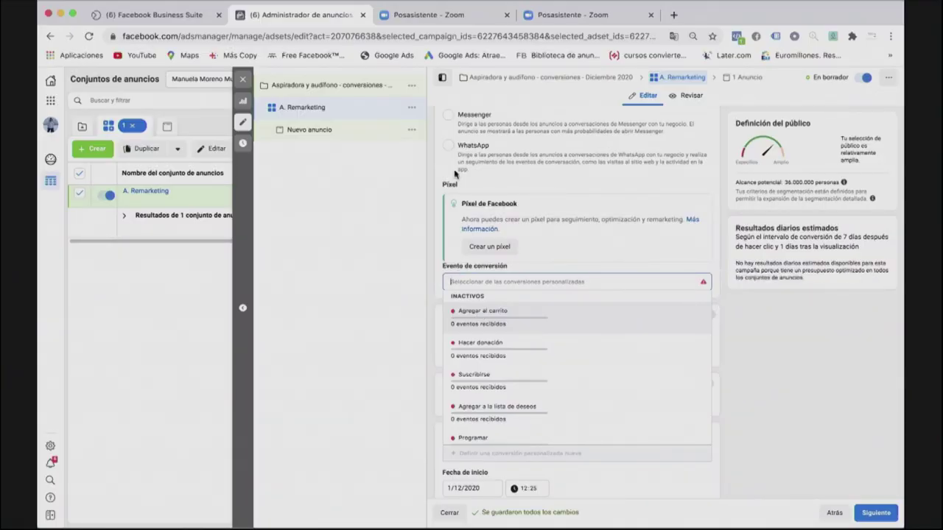
left_click(491, 319)
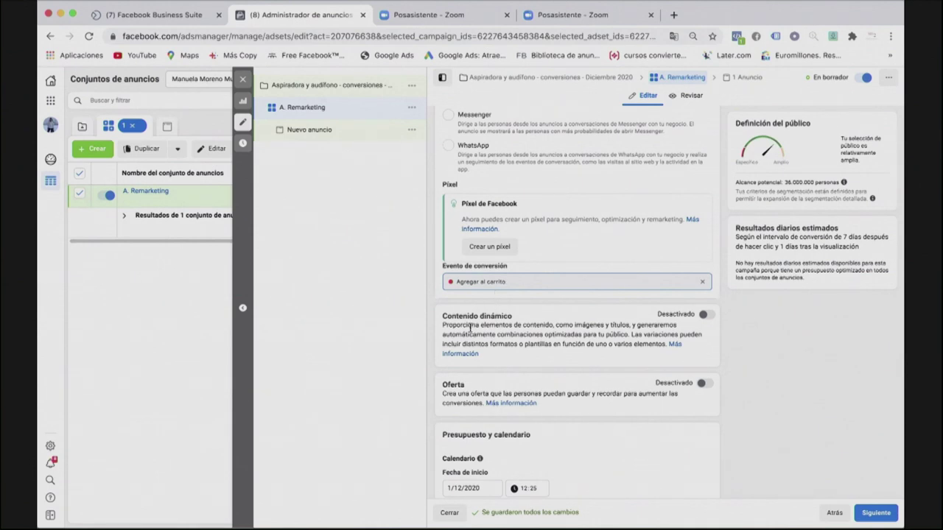
Expand the additional options in the ad set's budget and schedule section to view the spending limits.
scroll(472, 327, "down", 2)
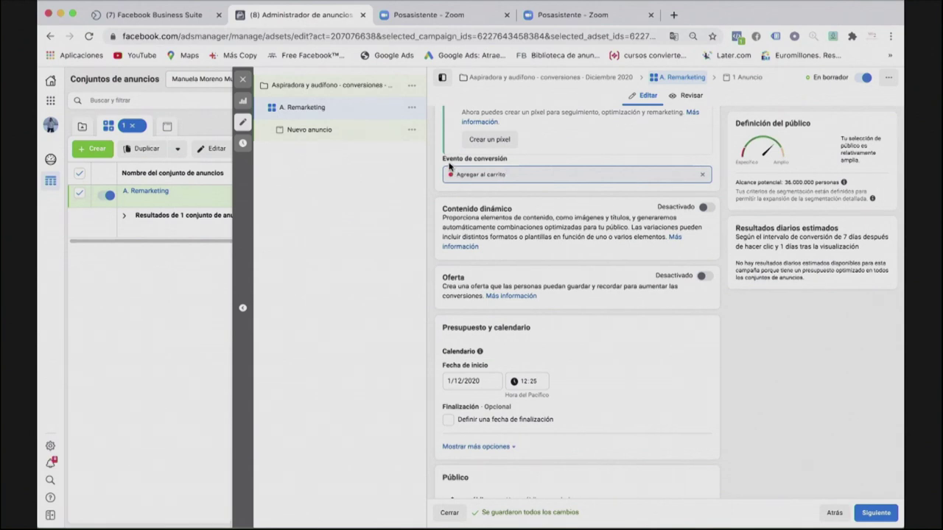
scroll(479, 285, "down", 5)
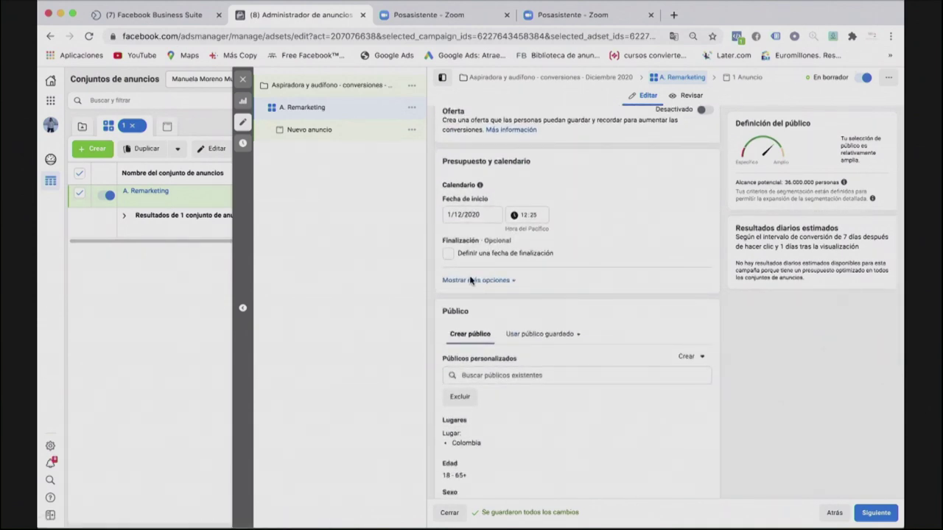
scroll(473, 283, "down", 3)
left_click(473, 193)
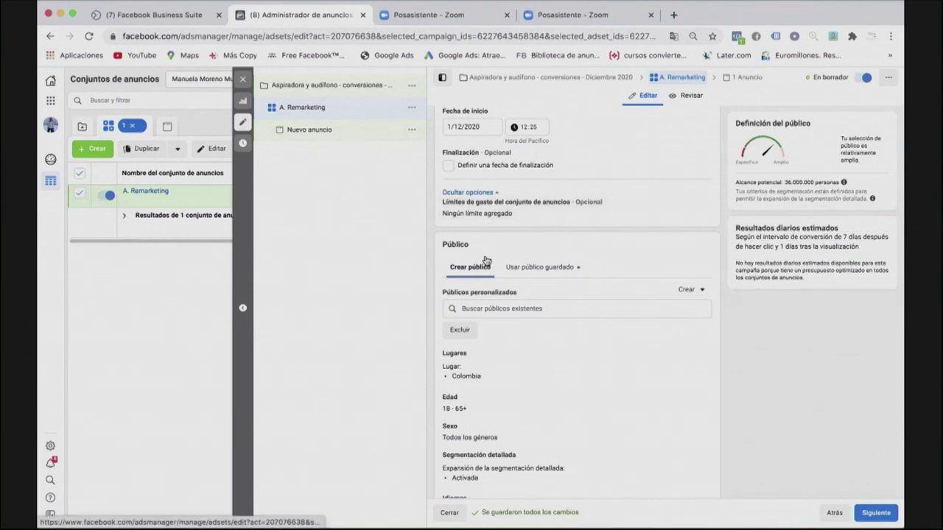
Add the custom audiences "Interacción Facebook 30 días", "Interacciones Instagram 30 días" and "Reproducción de video 25% - 20 sec -30 días" to the ad set.
scroll(492, 236, "down", 1)
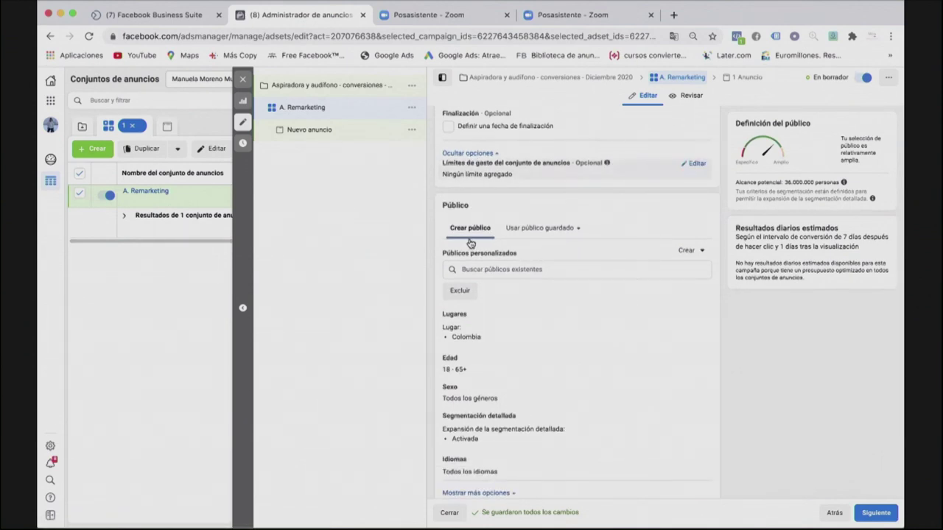
scroll(479, 274, "down", 2)
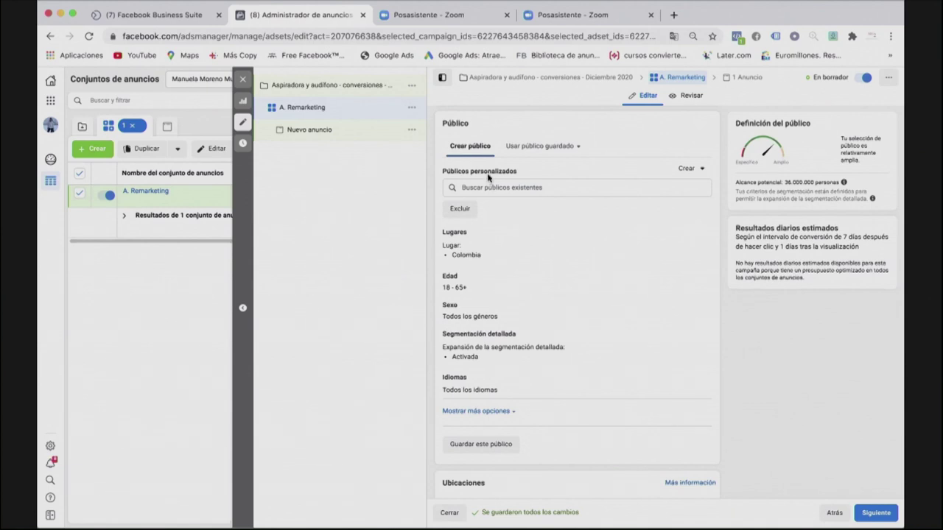
left_click(691, 170)
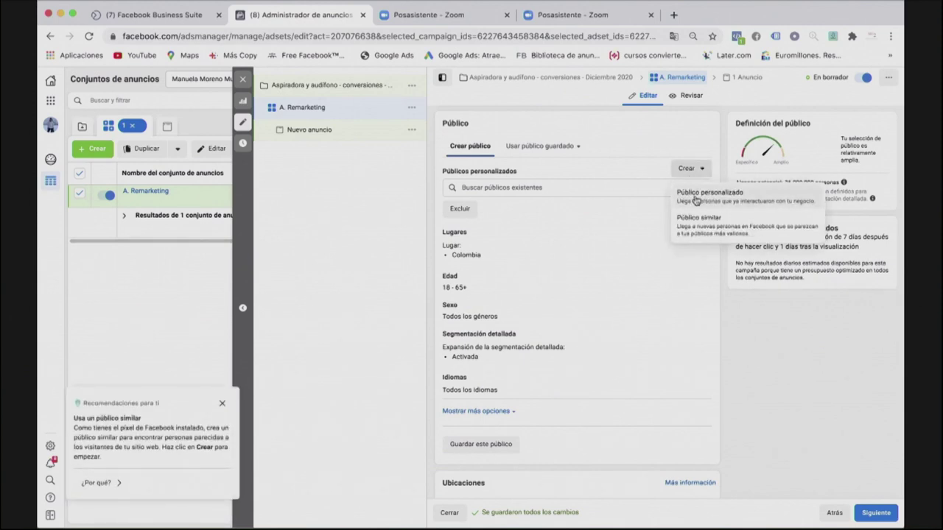
left_click(581, 189)
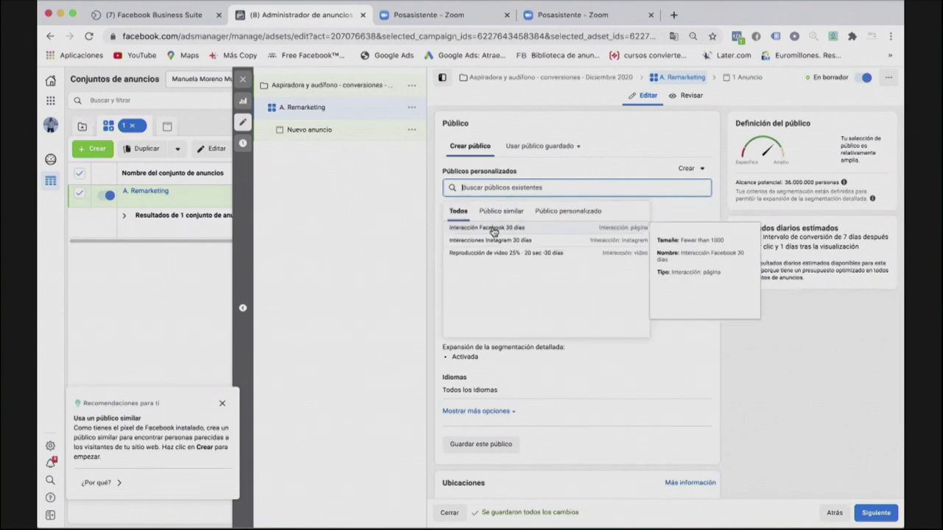
left_click(493, 229)
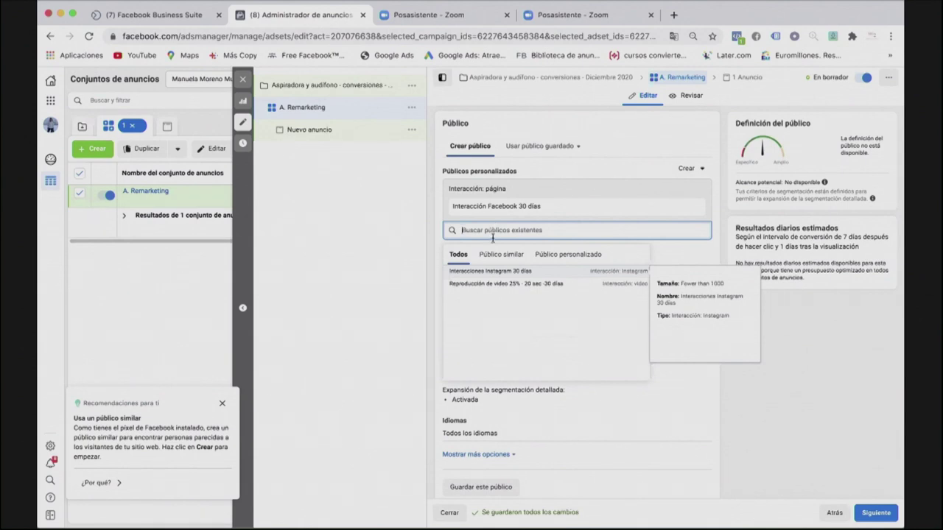
left_click(488, 270)
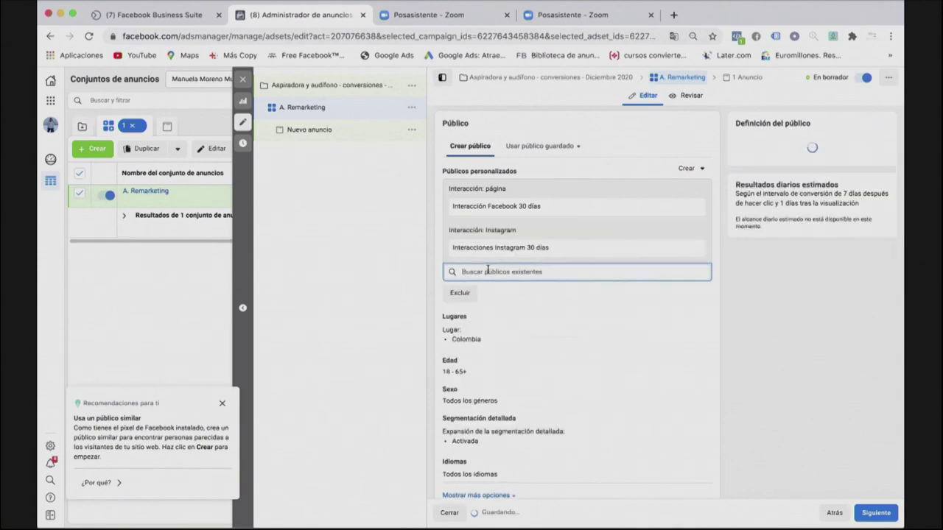
left_click(489, 271)
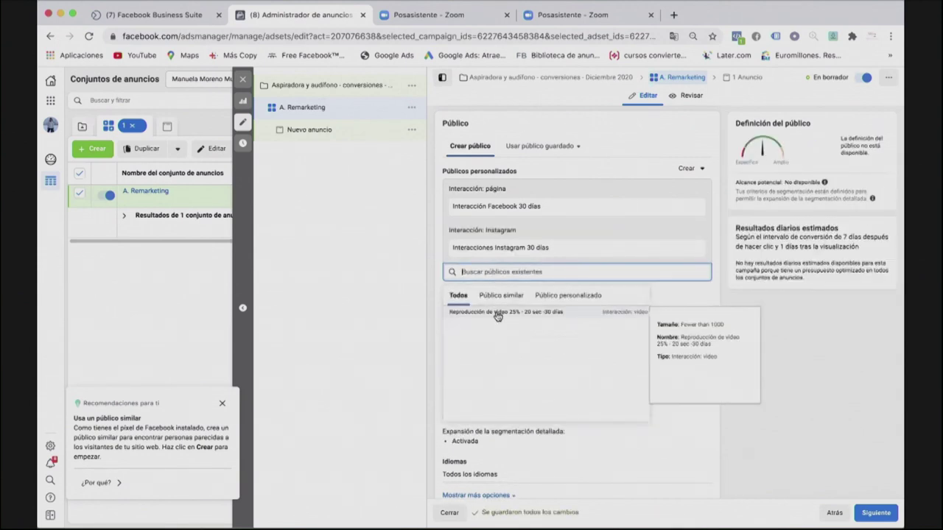
left_click(494, 313)
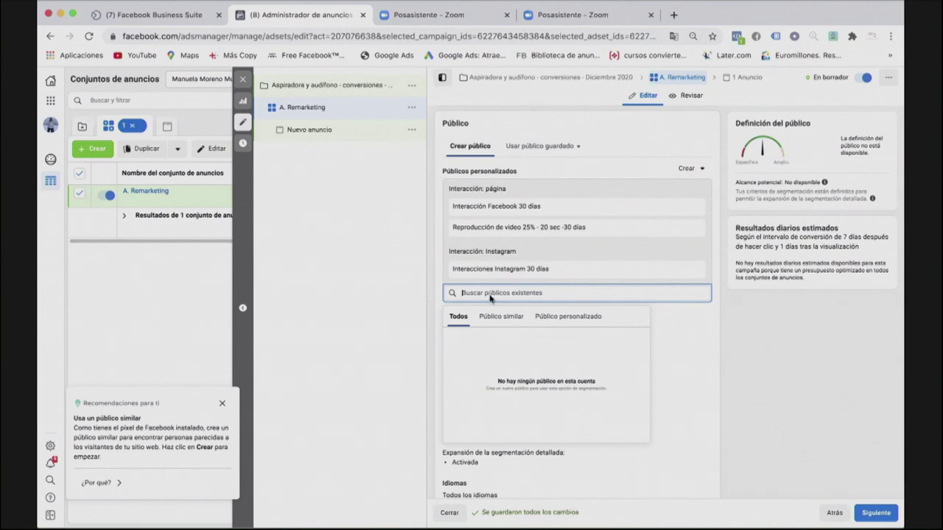
Set the audience's age range to 27–44.
scroll(513, 166, "up", 2)
scroll(513, 166, "down", 3)
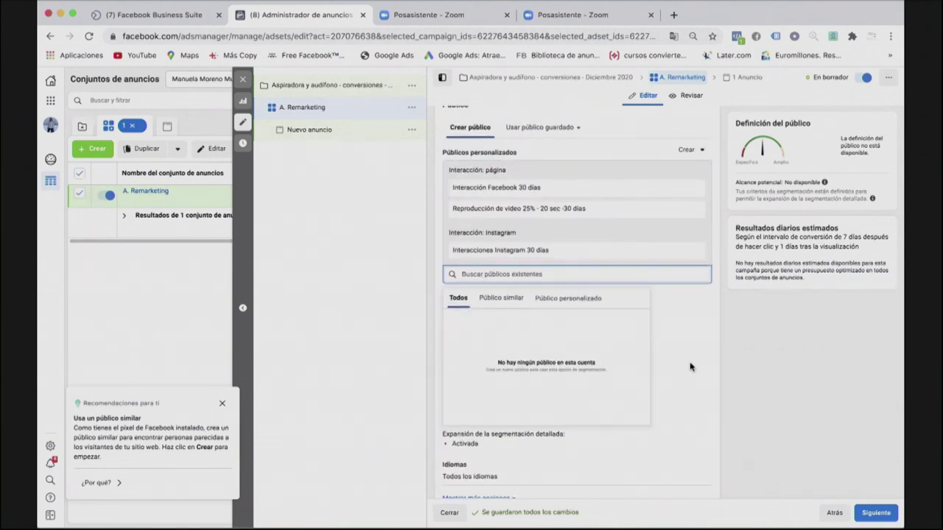
scroll(681, 416, "down", 5)
scroll(616, 260, "up", 3)
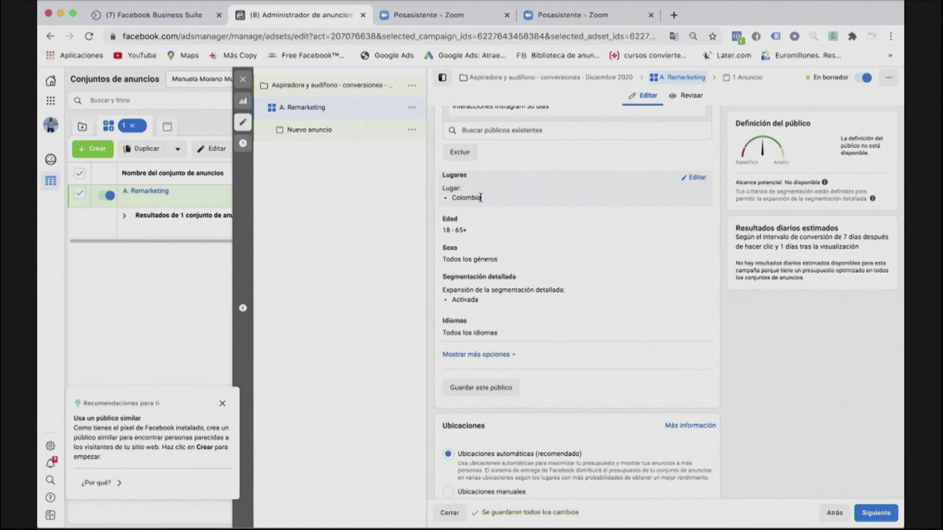
left_click(697, 220)
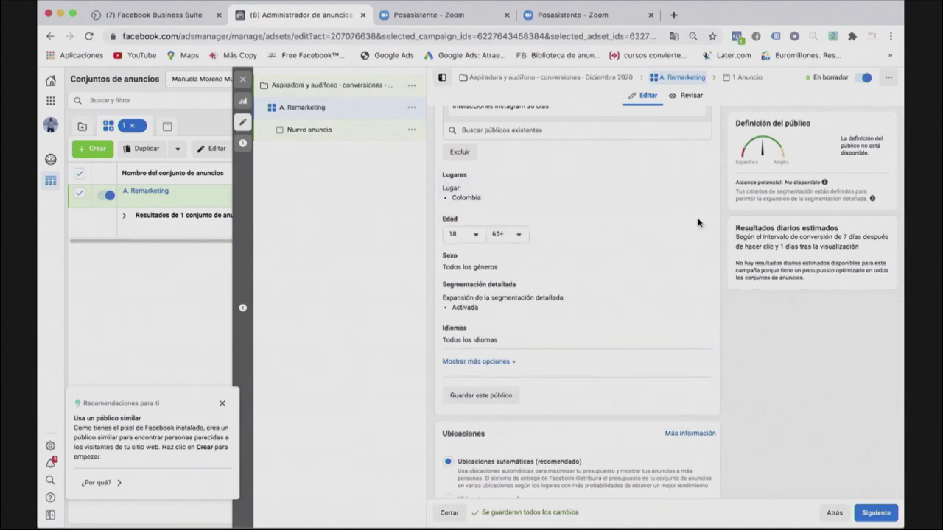
left_click(476, 234)
scroll(469, 296, "down", 3)
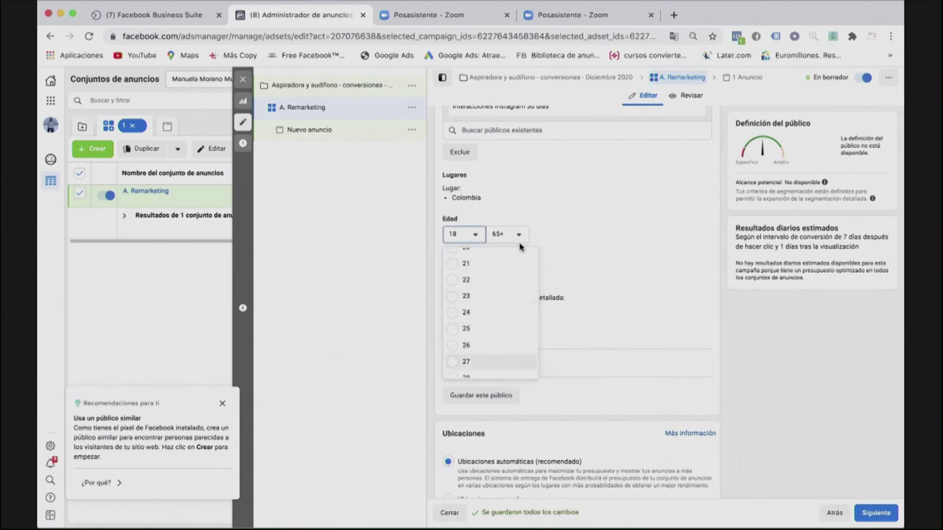
left_click(453, 361)
left_click(520, 234)
scroll(520, 328, "up", 5)
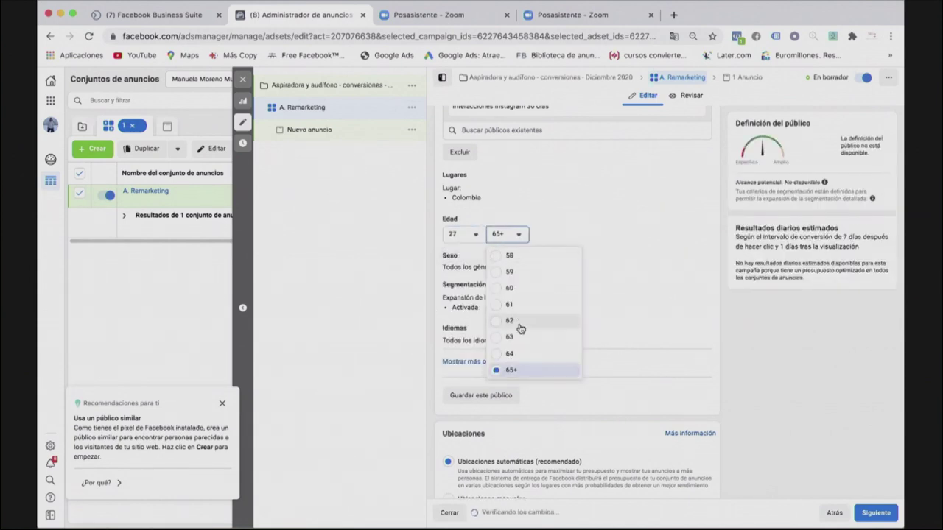
scroll(520, 329, "up", 3)
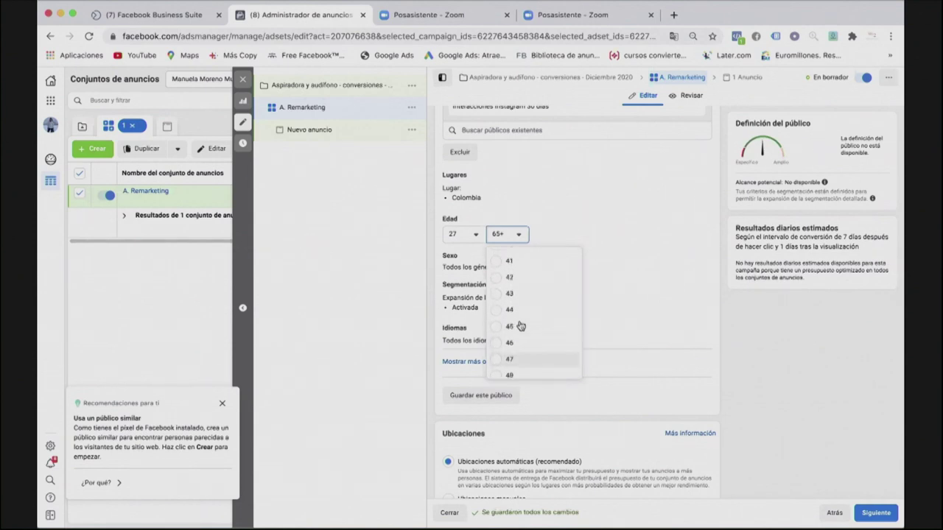
left_click(498, 315)
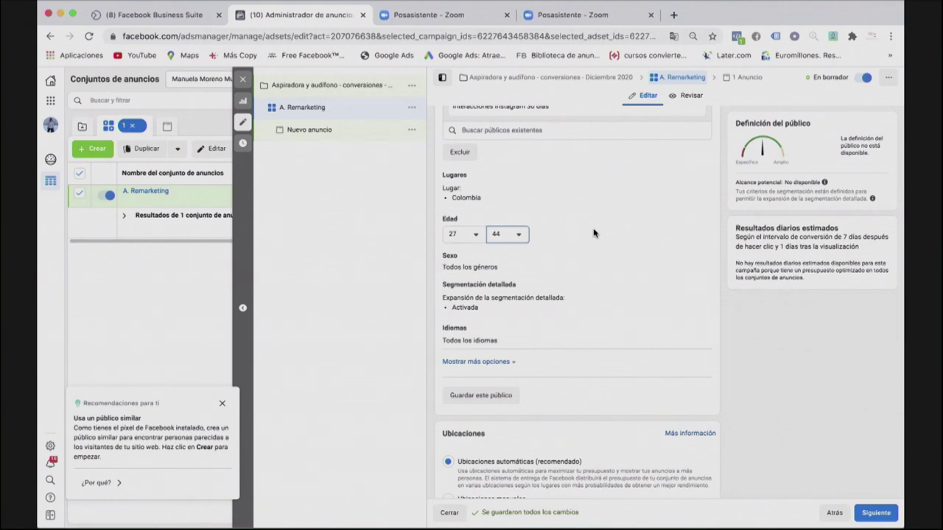
Turn off detailed targeting expansion for the remarketing audience.
scroll(582, 298, "down", 2)
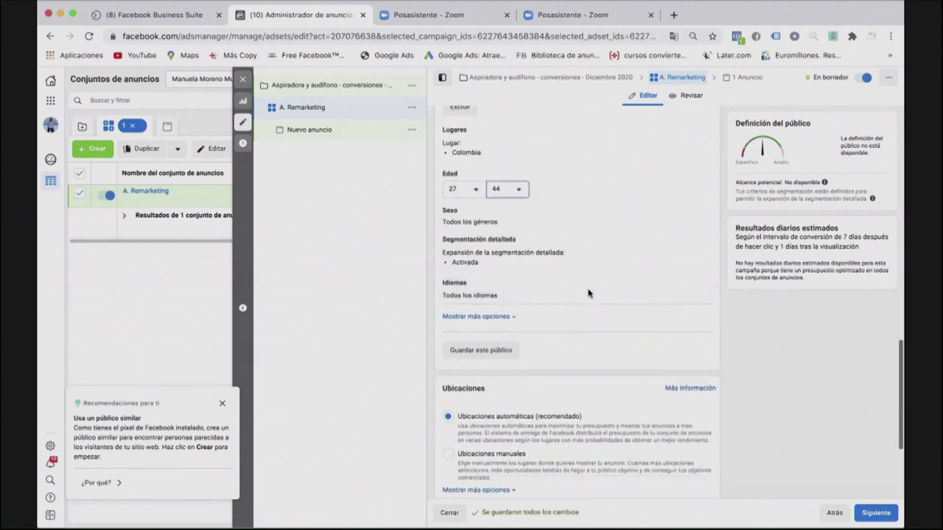
left_click(695, 247)
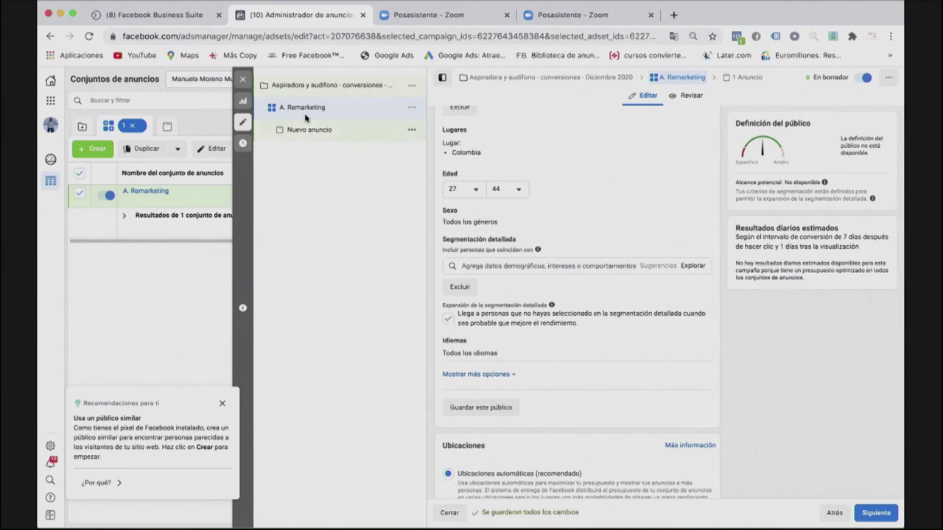
left_click(448, 322)
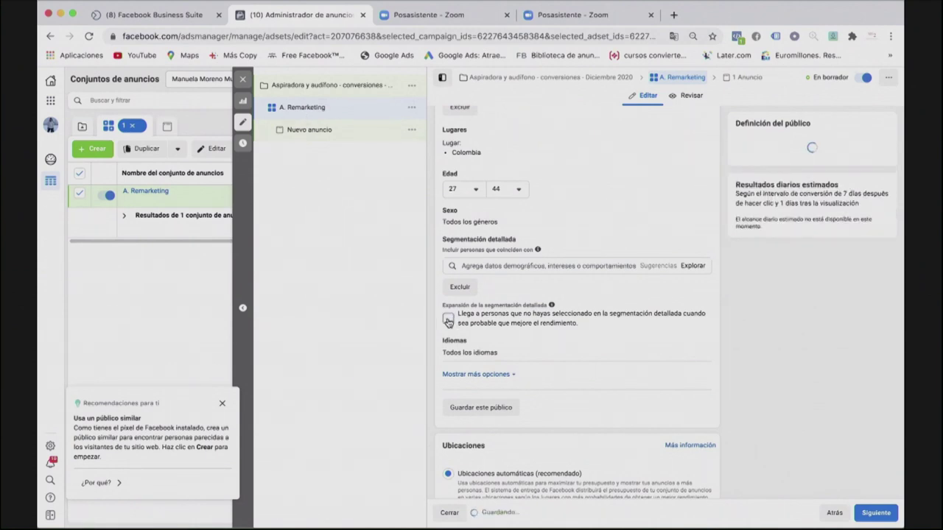
scroll(571, 218, "up", 2)
scroll(571, 218, "up", 4)
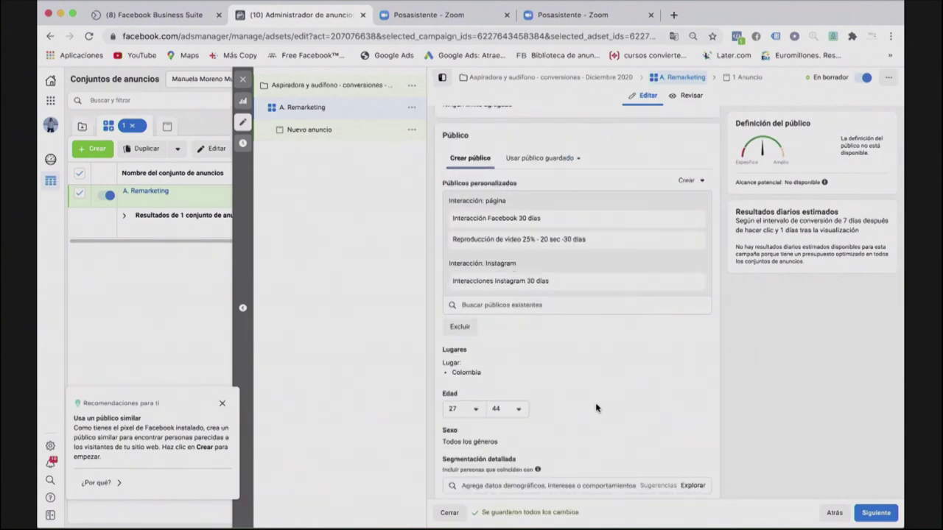
scroll(596, 406, "down", 7)
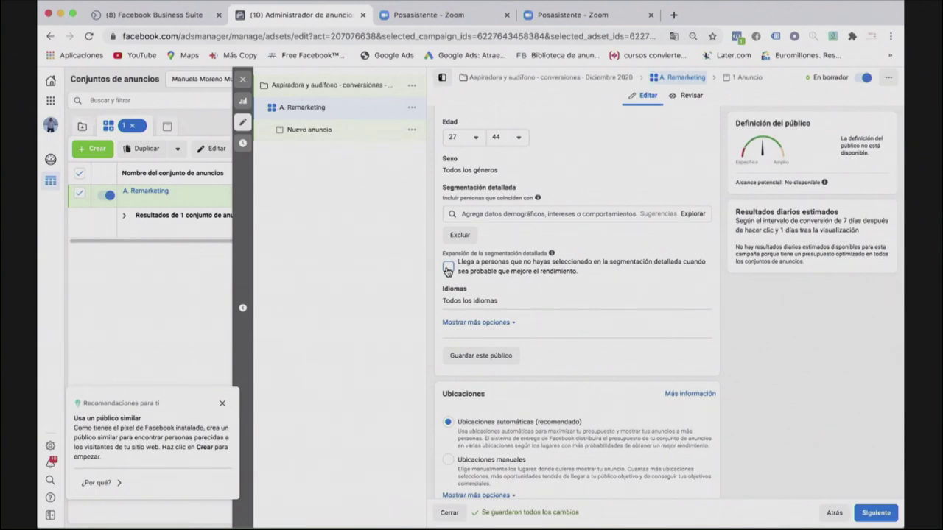
Switch the ad set to manual placements and view the available device types, keeping all devices selected.
scroll(528, 290, "down", 2)
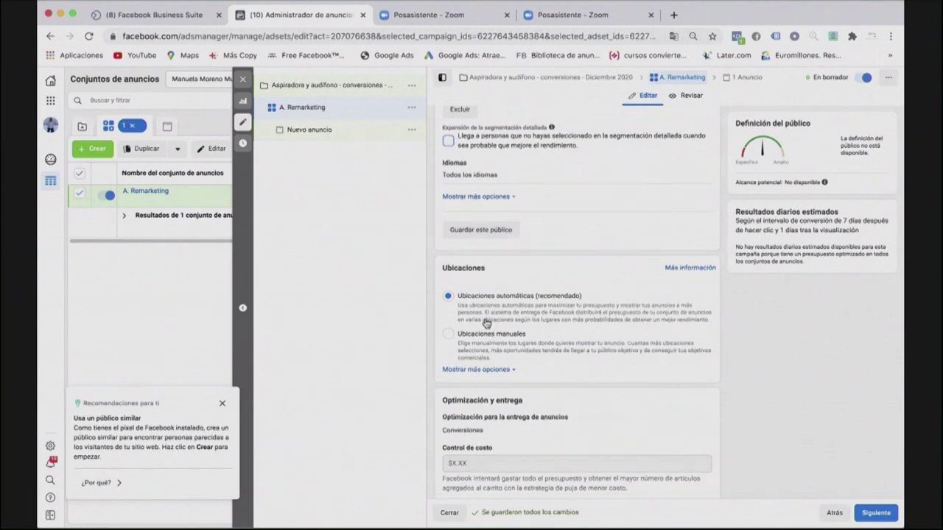
scroll(451, 292, "down", 1)
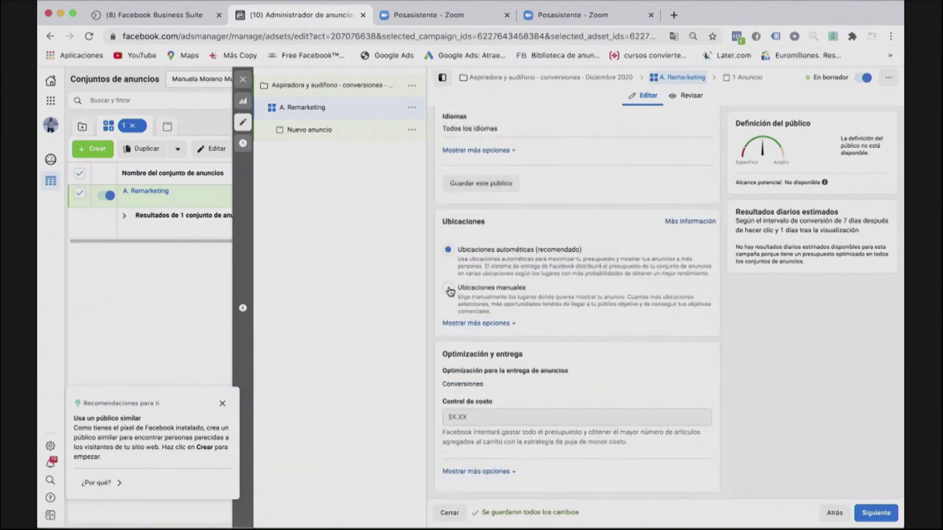
left_click(448, 291)
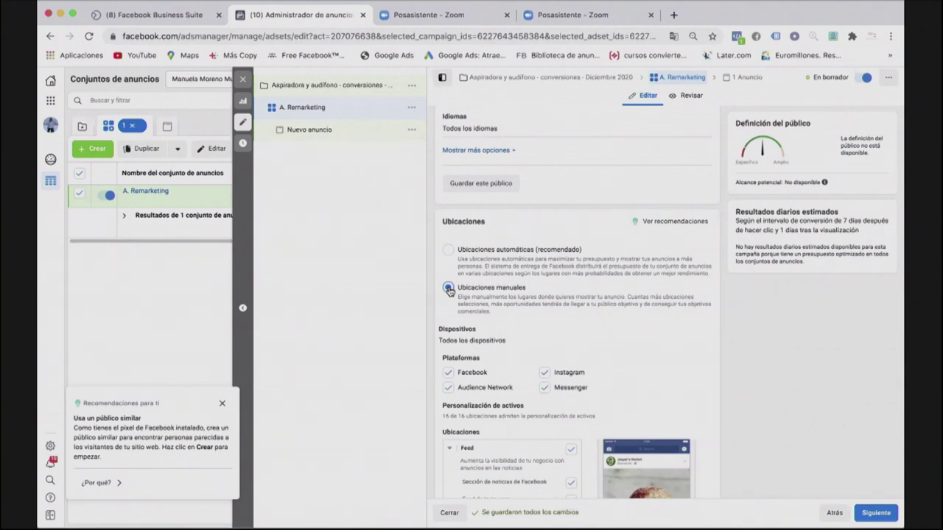
scroll(514, 358, "down", 1)
scroll(514, 359, "down", 3)
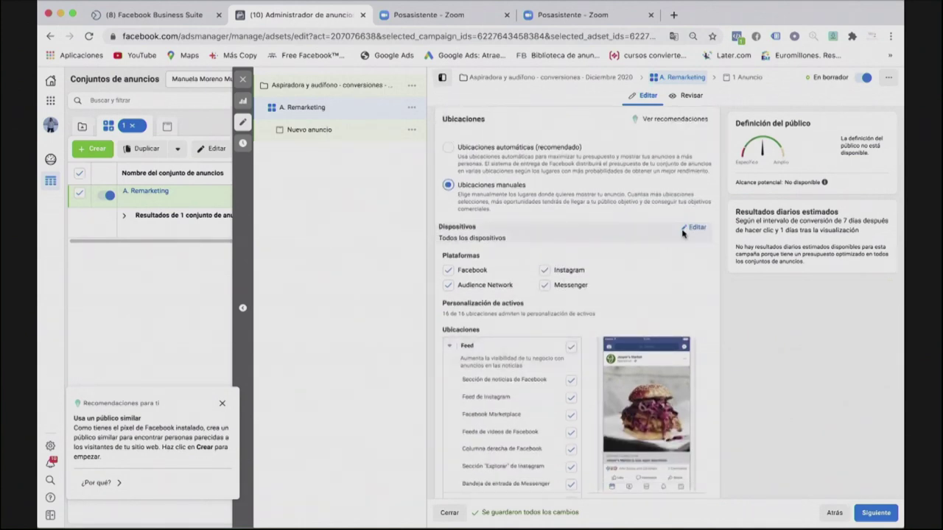
left_click(697, 229)
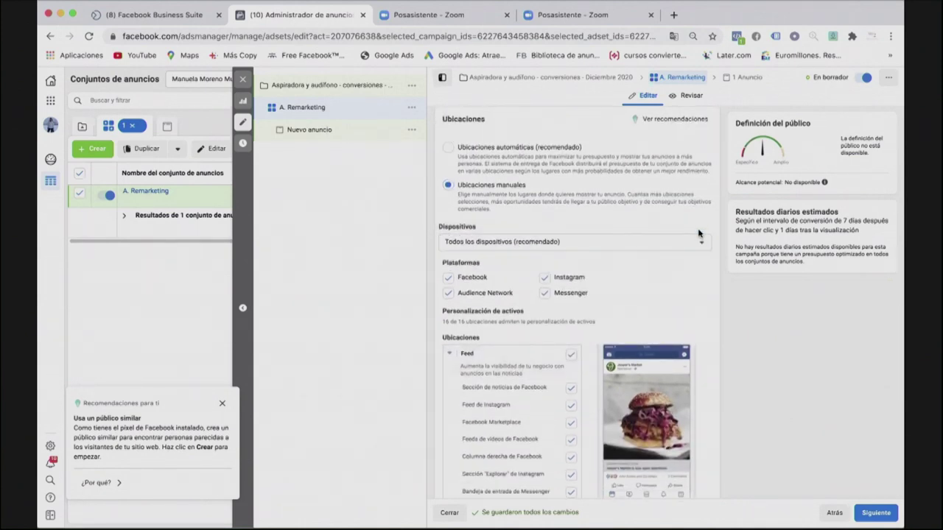
left_click(701, 243)
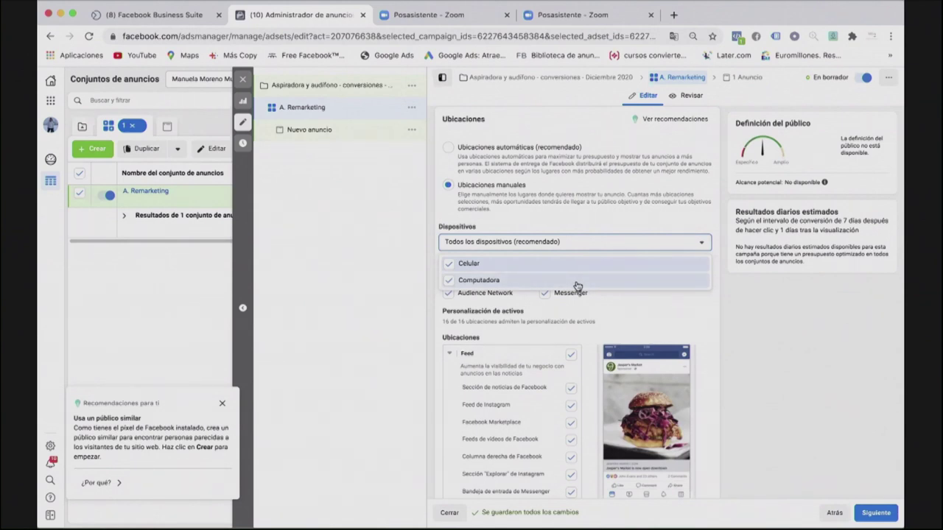
left_click(627, 311)
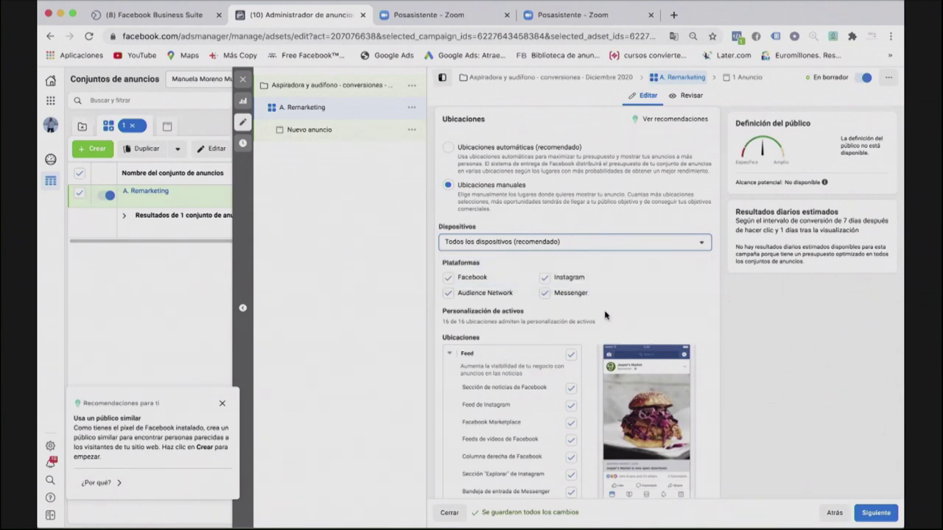
Exclude the Audience Network and Messenger platforms from the ad set's placements.
scroll(519, 349, "down", 3)
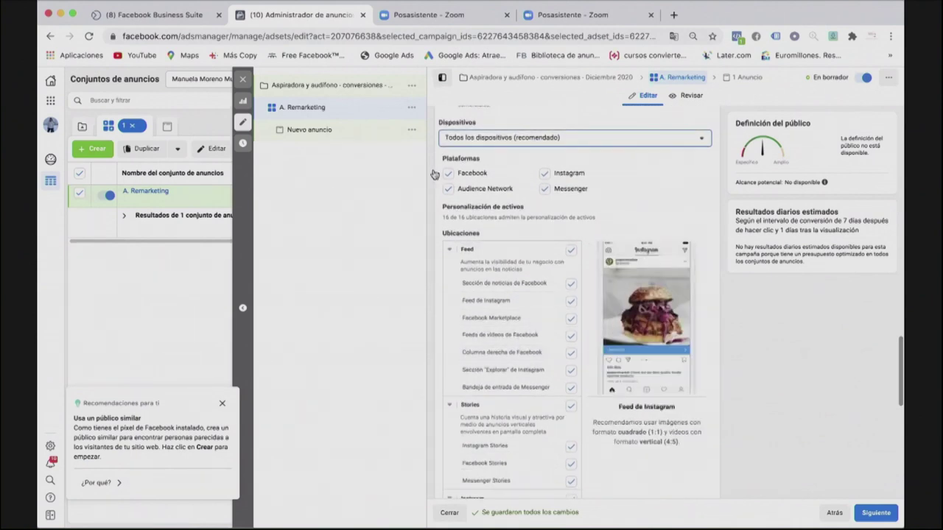
left_click(447, 190)
left_click(546, 190)
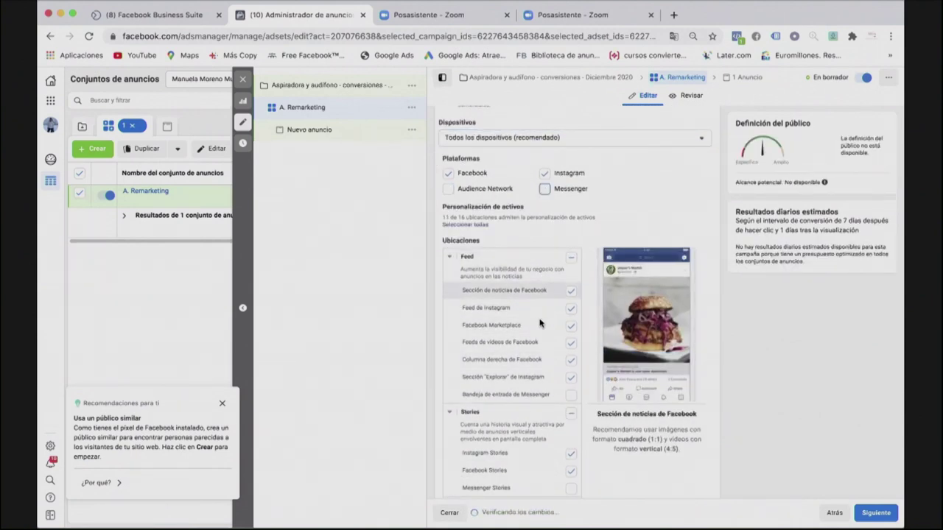
Deselect Facebook Marketplace and Columna derecha de Facebook from the Feed placements.
scroll(540, 329, "down", 1)
scroll(540, 329, "down", 2)
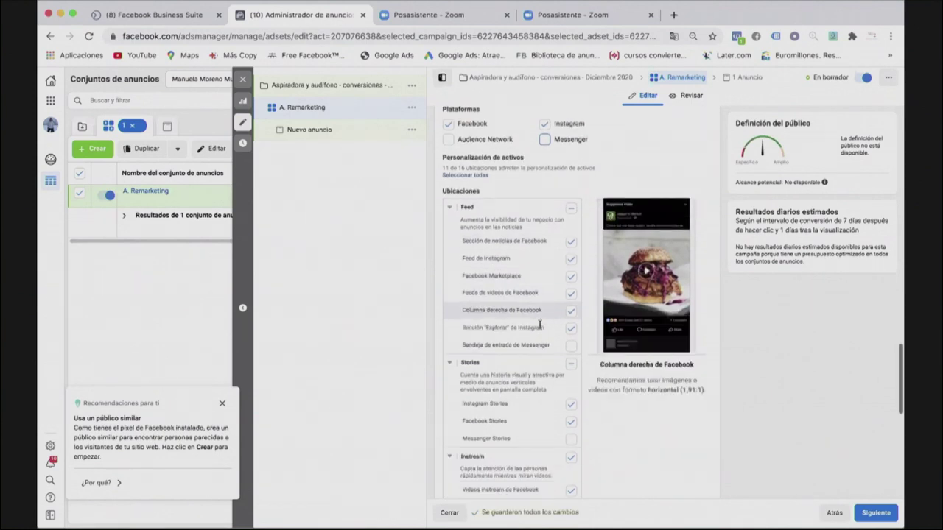
left_click(571, 264)
left_click(572, 299)
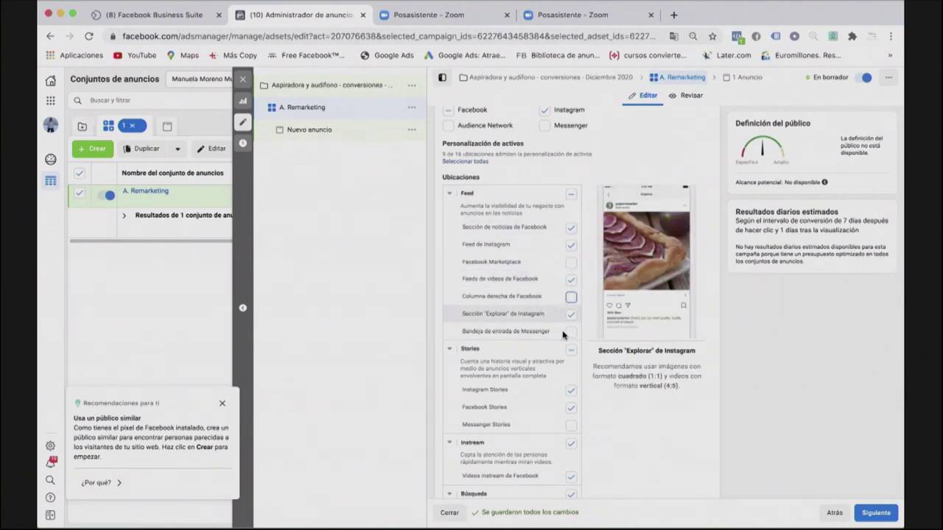
Deselect the Instream, Búsqueda and En artículos placement groups.
scroll(566, 295, "down", 3)
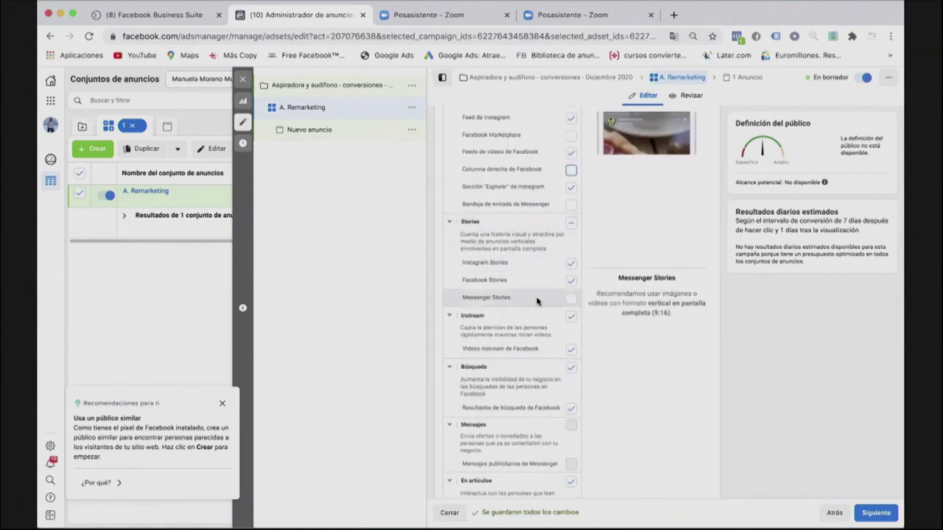
scroll(537, 301, "down", 3)
left_click(571, 191)
left_click(571, 245)
left_click(572, 356)
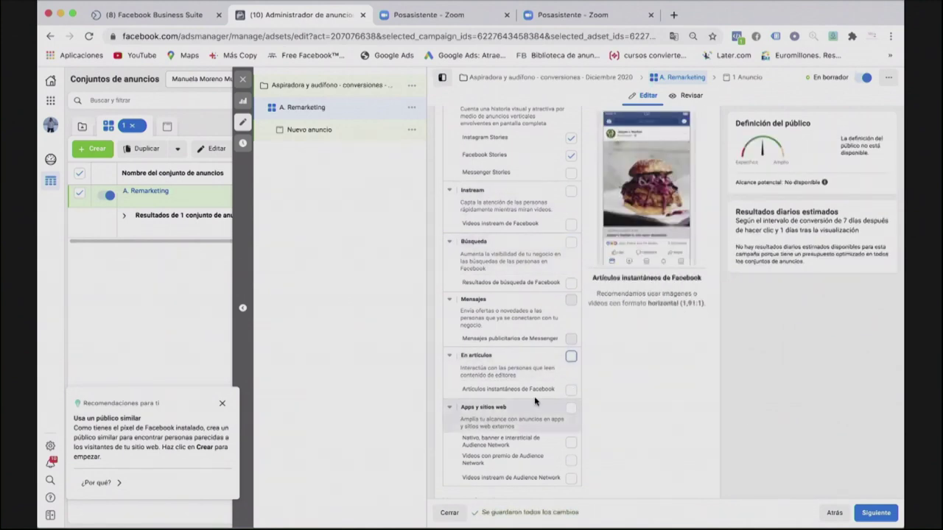
Expand the additional placement options and review the mobile device and brand safety settings.
scroll(560, 398, "down", 5)
left_click(507, 316)
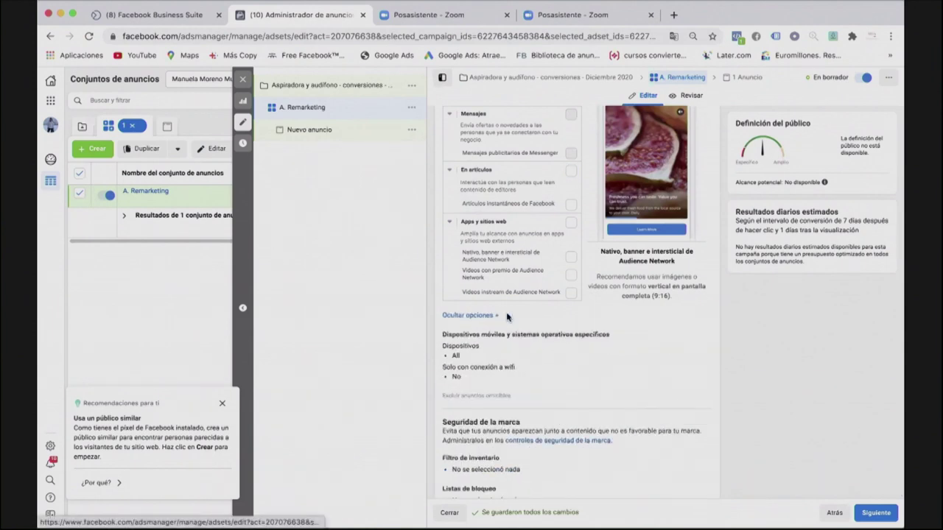
scroll(512, 431, "down", 3)
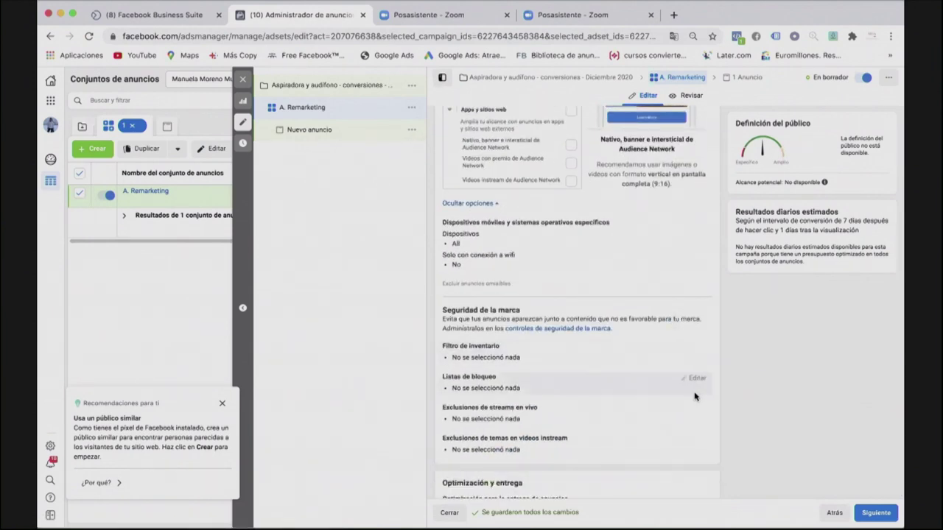
Enable the Instream placement and set the brand safety inventory filter to Inventario limitado.
scroll(559, 221, "up", 3)
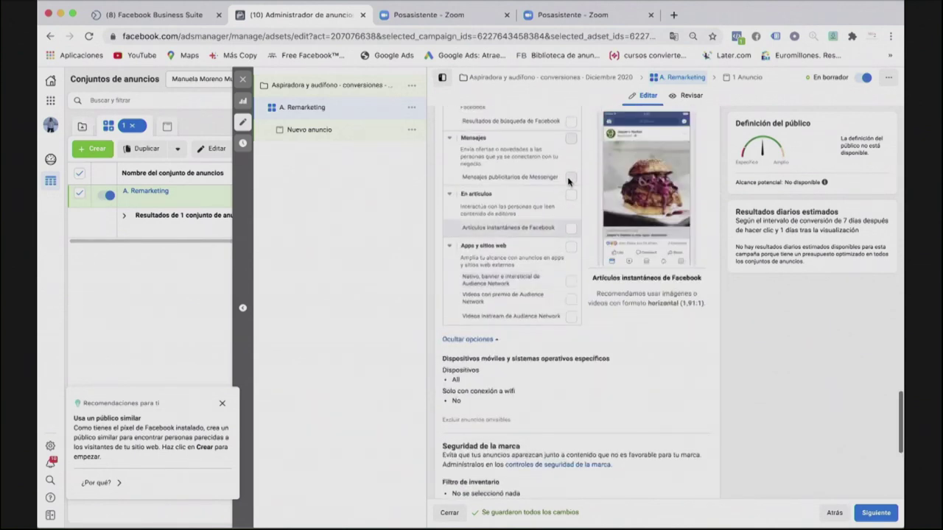
scroll(570, 158, "up", 4)
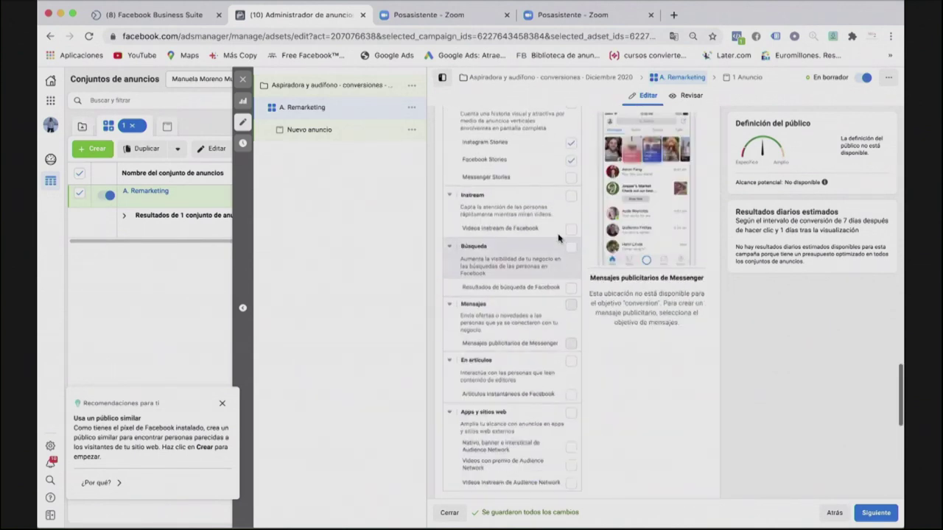
scroll(609, 370, "down", 8)
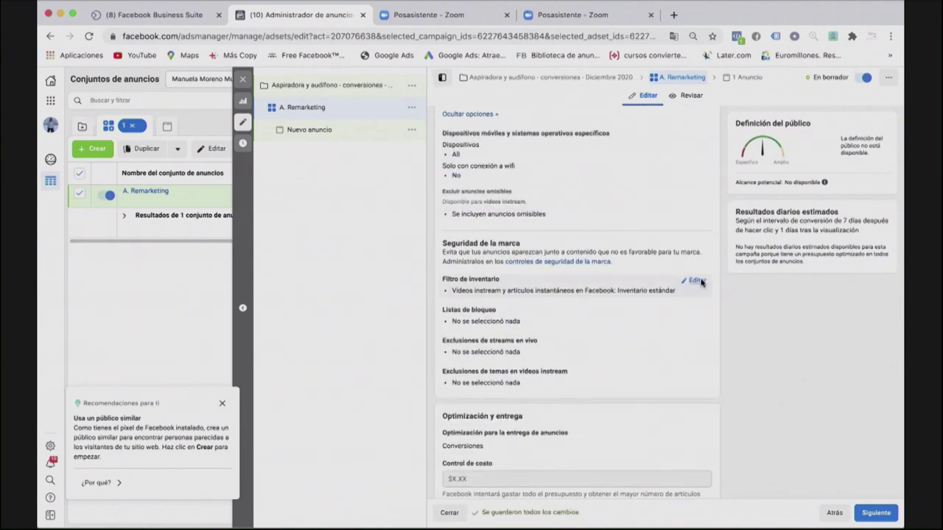
left_click(700, 283)
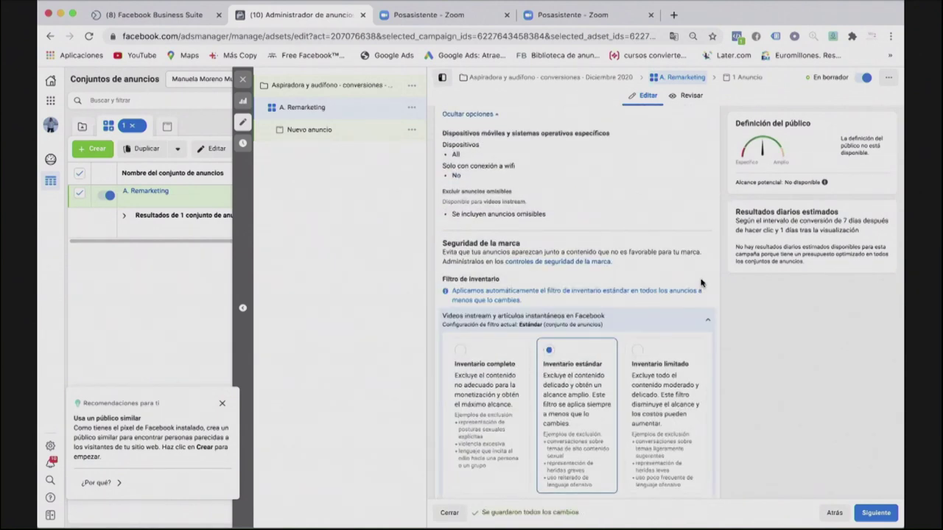
left_click(637, 352)
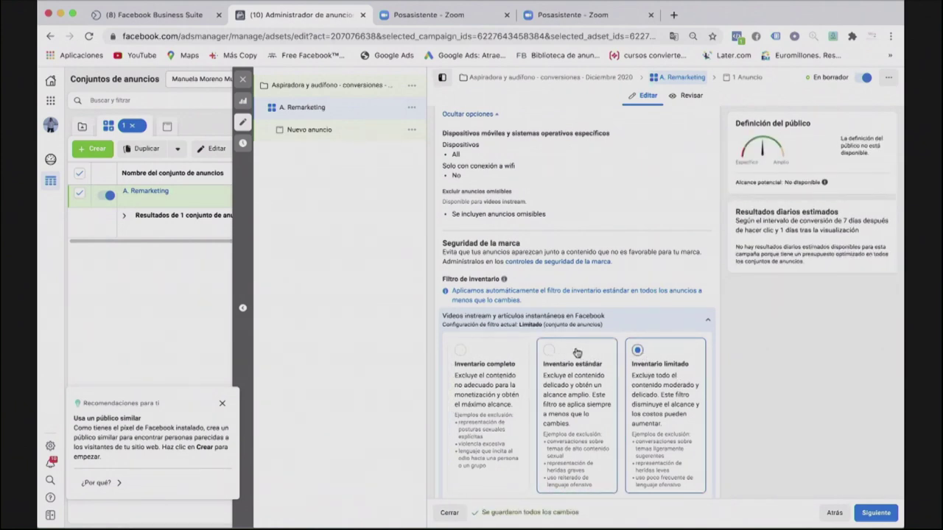
Deselect the Instream placement group again.
scroll(563, 302, "up", 3)
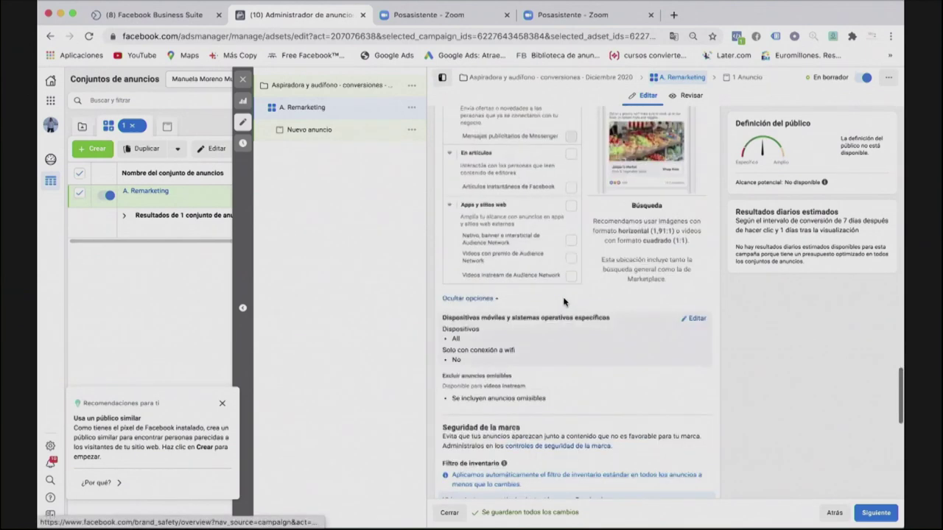
scroll(563, 302, "up", 3)
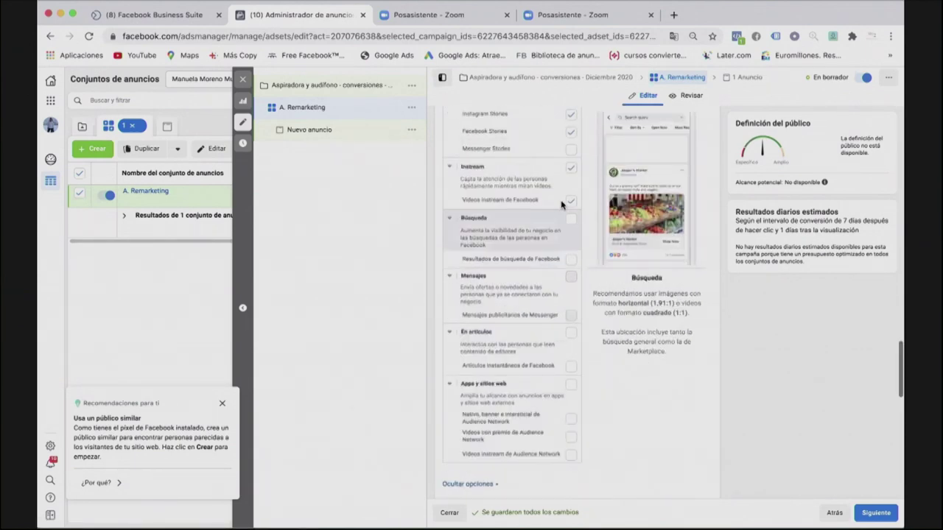
left_click(570, 171)
Check the remaining brand safety and optimization settings of the ad set, and proceed to the ad's setup.
scroll(605, 363, "down", 5)
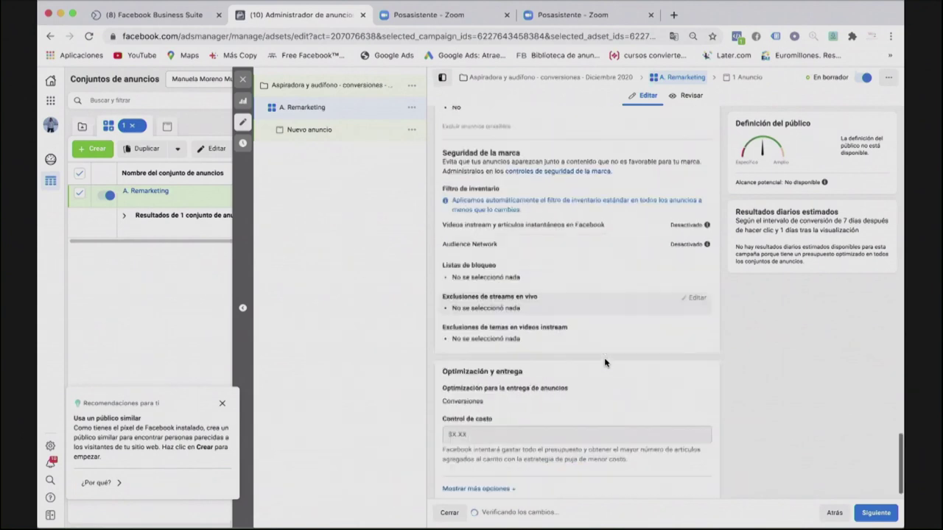
scroll(605, 362, "down", 1)
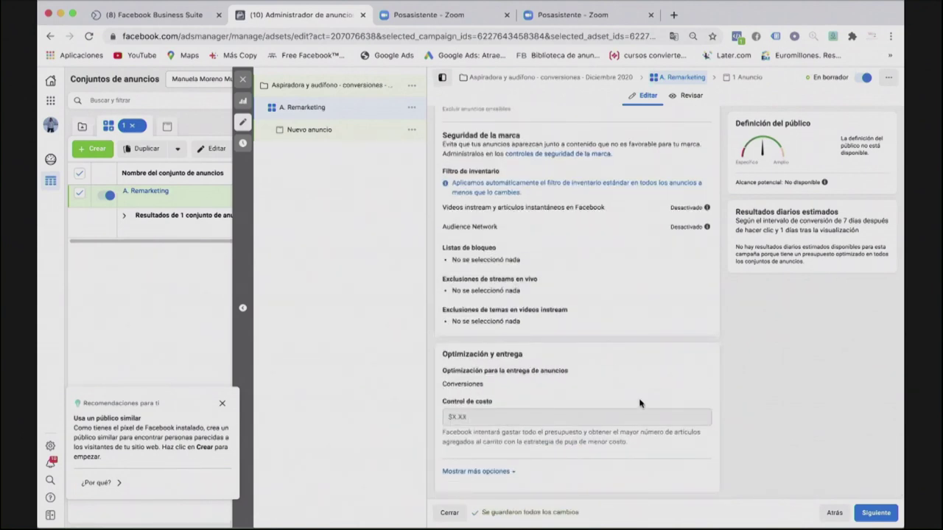
left_click(875, 516)
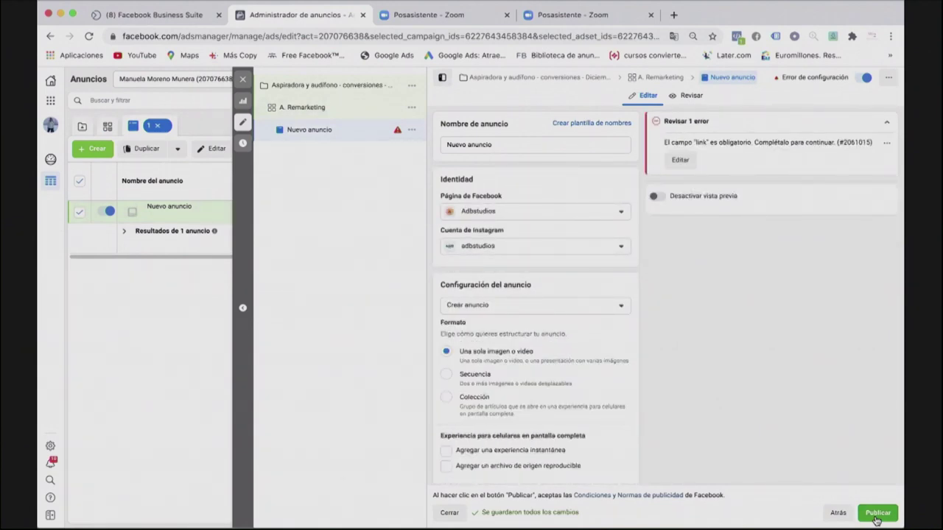
Set the ad's Facebook page to Texpoideas and name the ad "Video Aspiradora".
left_click(620, 212)
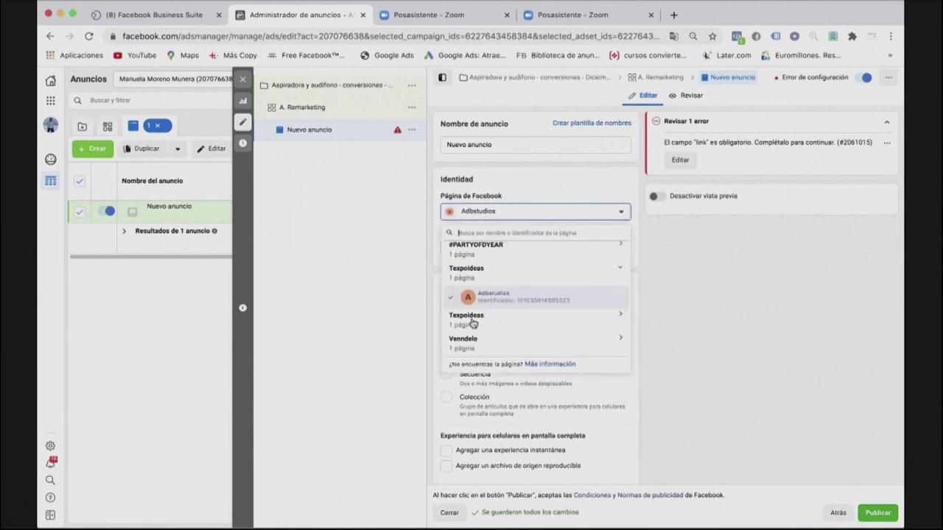
scroll(472, 322, "up", 1)
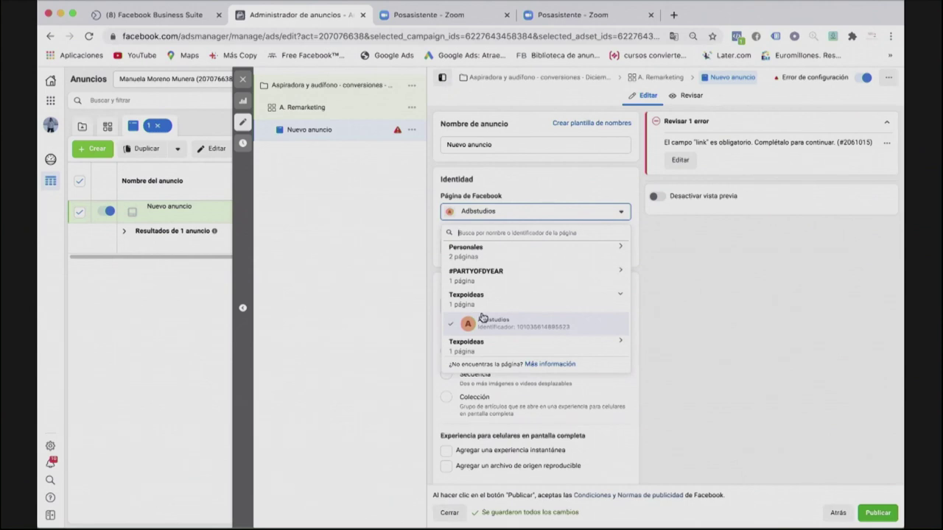
scroll(472, 322, "down", 1)
left_click(470, 319)
left_click(492, 345)
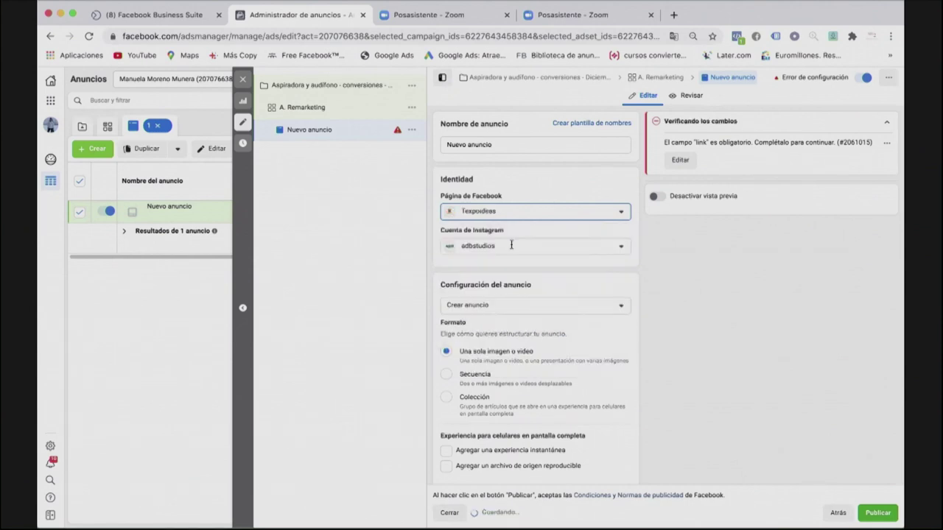
left_click(495, 146)
type("Video Aspiradora")
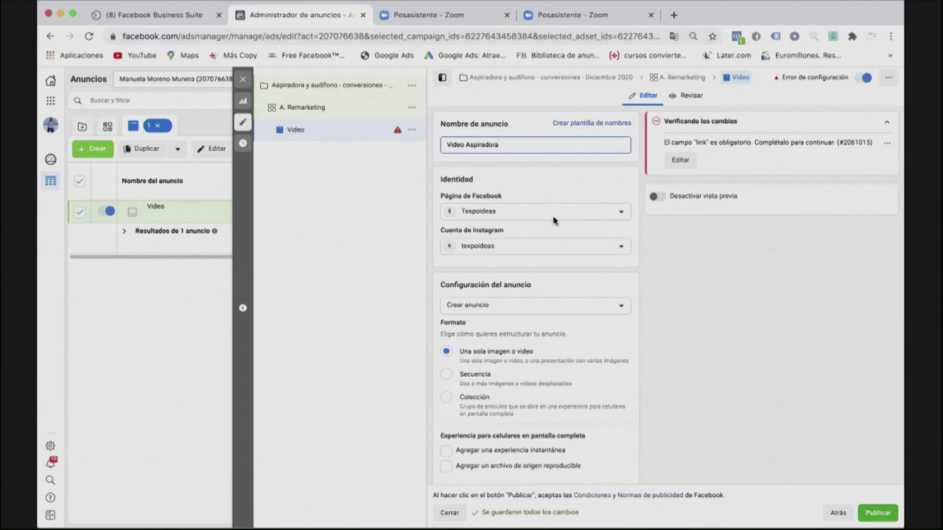
Upload the video aspiradora super.mp4 from the Escritorio folder as the ad's media.
scroll(554, 221, "down", 3)
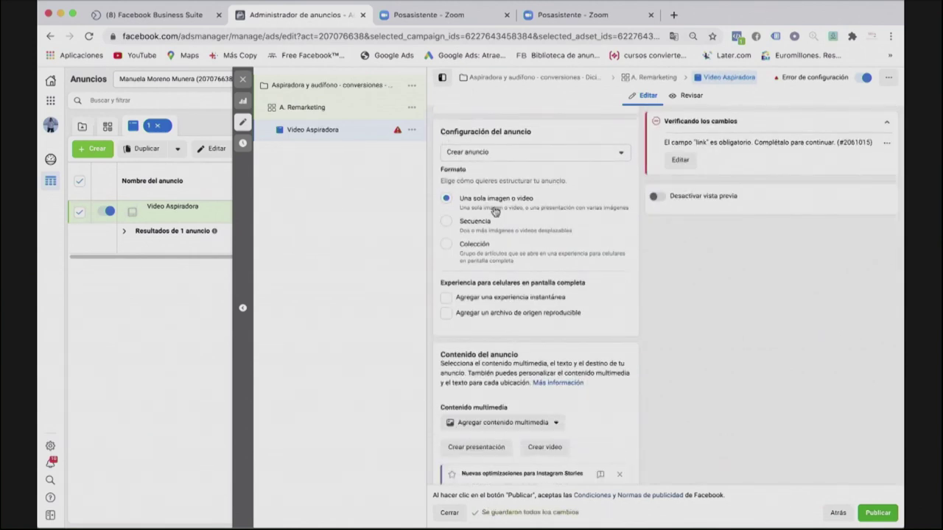
scroll(473, 287, "down", 2)
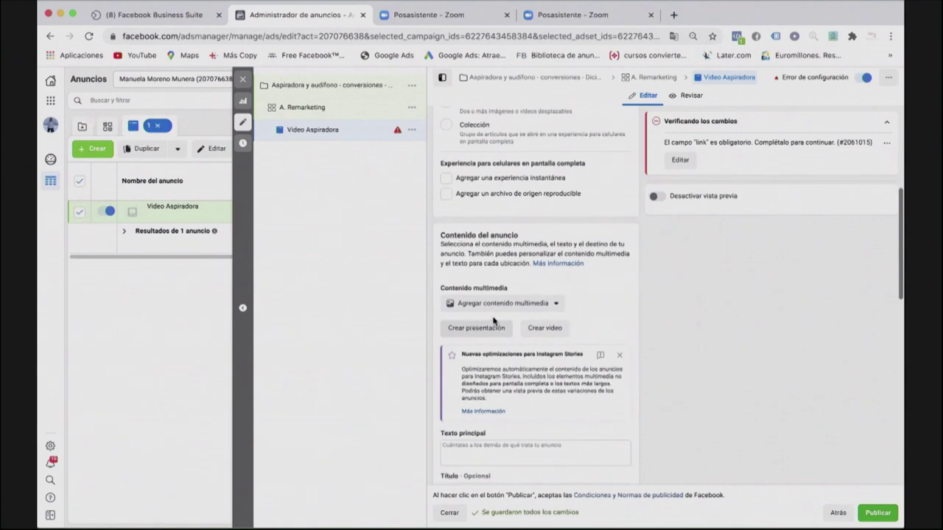
left_click(553, 304)
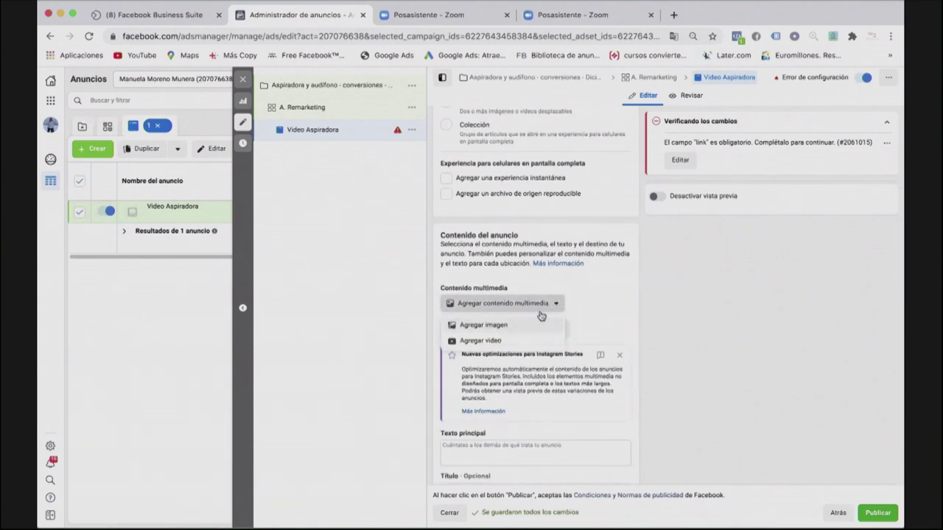
left_click(495, 341)
left_click(259, 116)
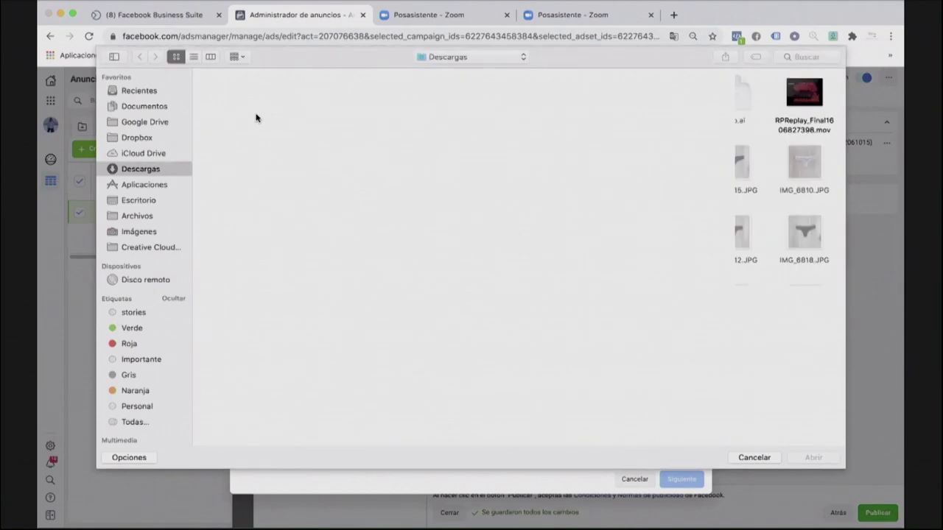
left_click(138, 201)
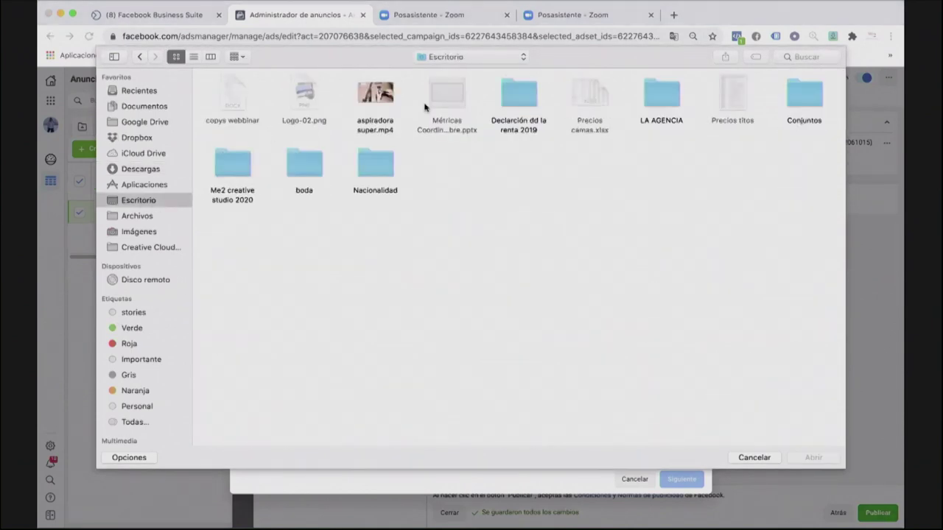
left_click(366, 97)
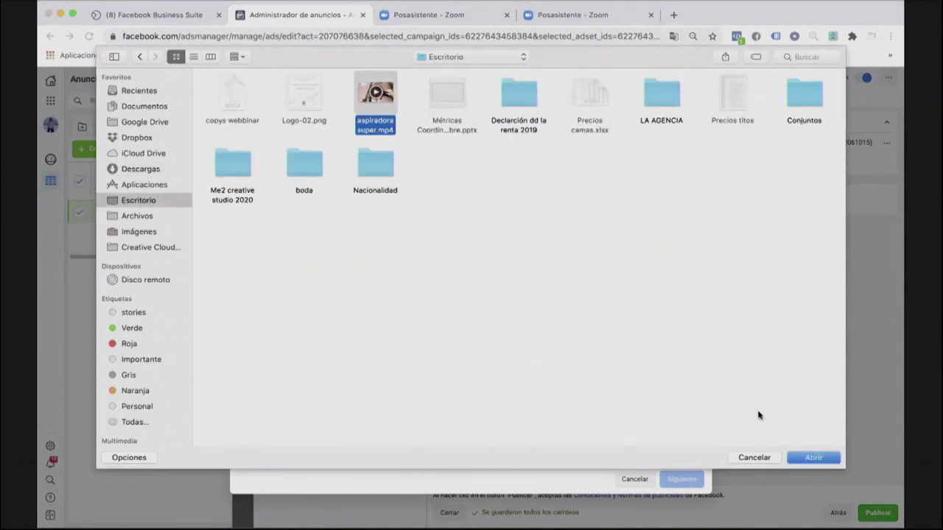
left_click(810, 458)
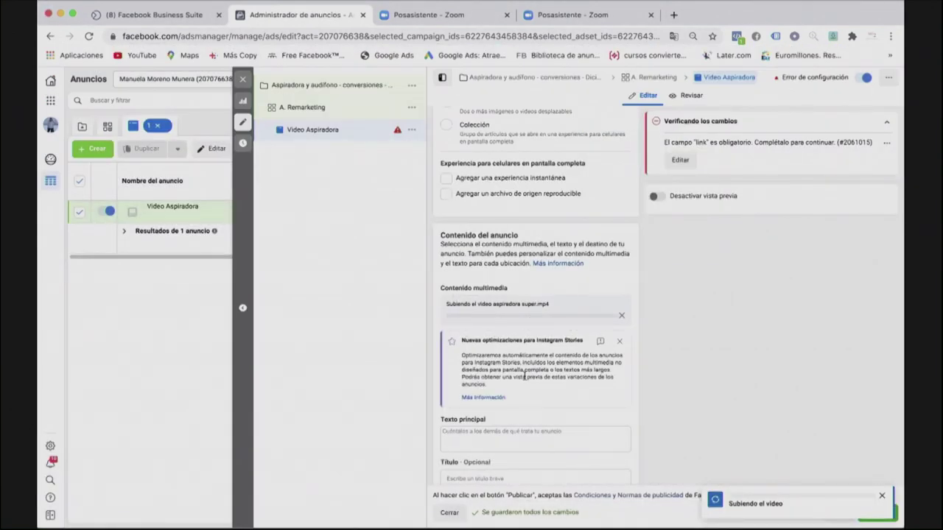
Enter the car vacuum's benefits as primary text, opening with "¿Quieres mantener tu carro siempre perfecto?".
scroll(524, 377, "down", 4)
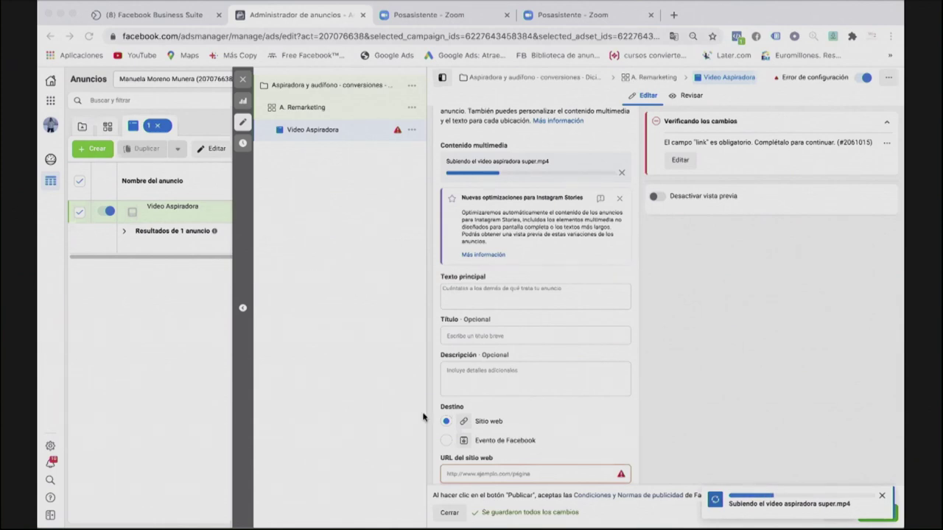
left_click(469, 293)
type("⚠¿Quieres mantener tu carro siempre perfecto? ⚠ Si tienes el carro sucio y te gustaría mantenerlo limpio nuestra aspiradora es la solución perfecta! 💪 🚙 Se conecta en el carro 🛑 Botón de encendido y apagado 🚗 Fácil de guardar y mantener en el carro 🔵 Filtro reutilizable 🔥 Distintos cabezales para cualquier superficie 🚗Tu carro quedará como nuevo")
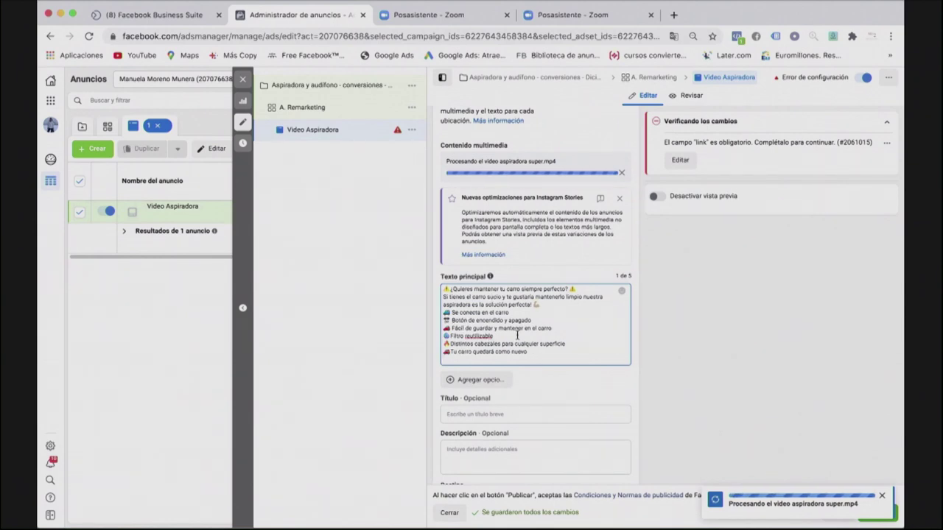
Add a second primary text option opening with "Mantener tu carro limpio es muy sencillo!" and ending with "Pídelo ya!".
left_click(464, 383)
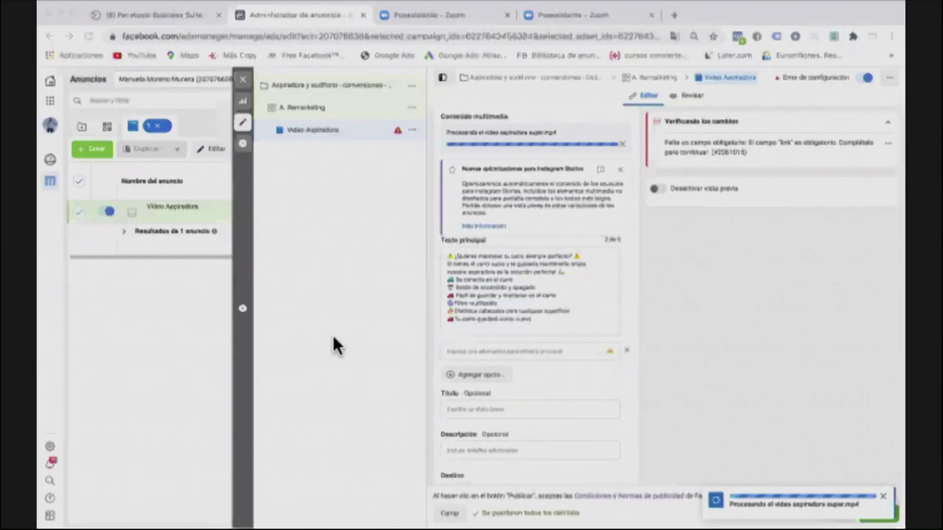
left_click(489, 352)
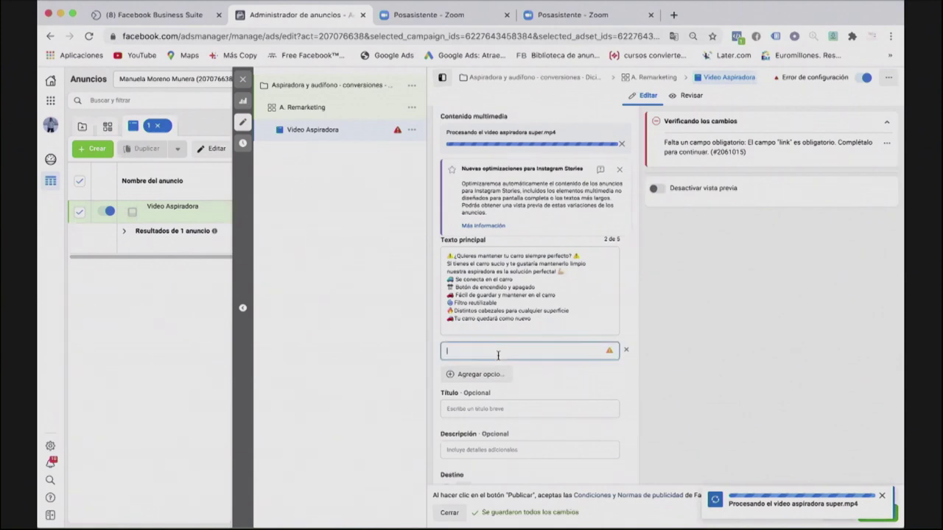
type("✨Mantener tu carro limpio es muy sencillo!✨ 🚗 Nuestro aspirador de carro es fácil de manejar y te ayudará a mantener tu carro siempre perfecto! 🔥Pídelo ya!🔥")
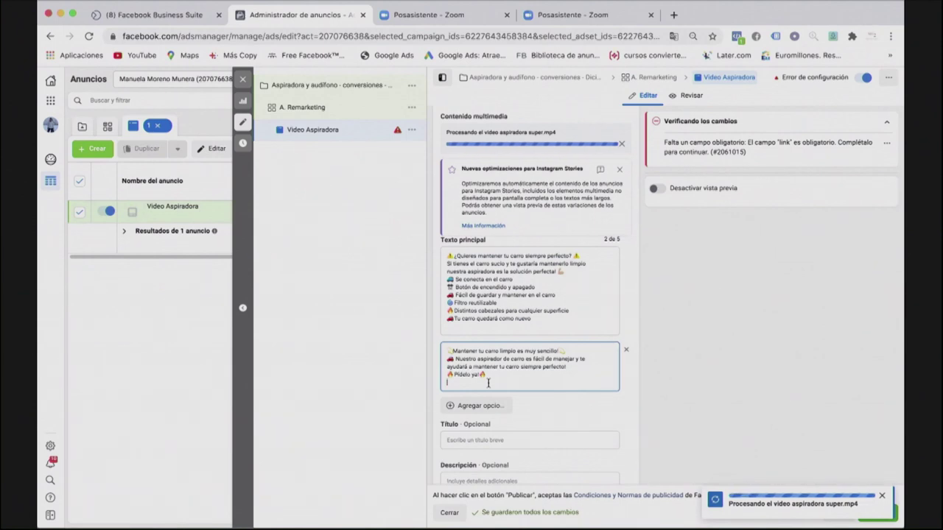
scroll(558, 418, "down", 1)
key("Return")
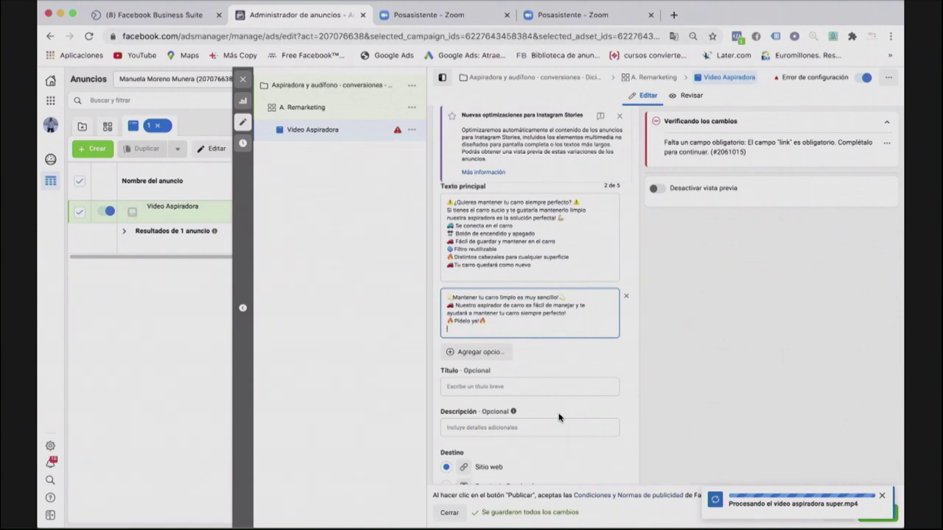
Enter "Aspiradora para Carro" with a car emoji as the ad's title.
scroll(559, 418, "down", 1)
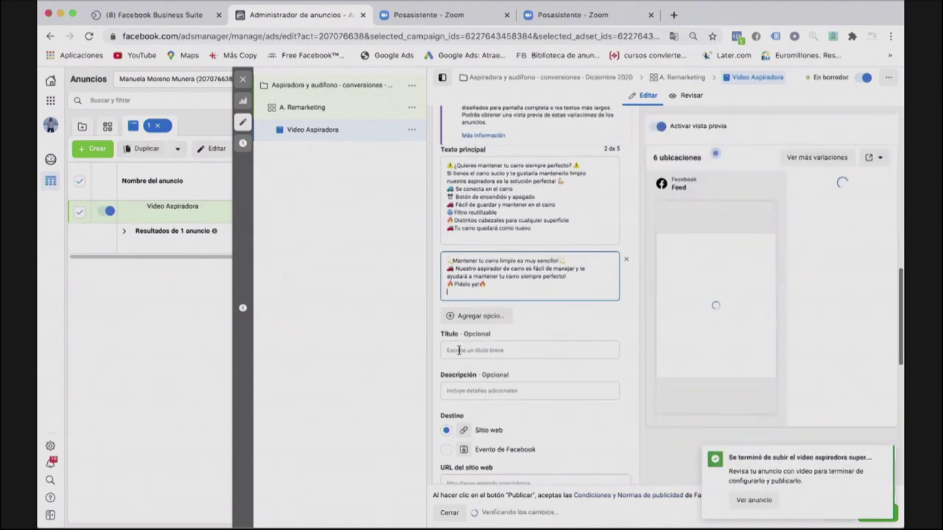
left_click(459, 351)
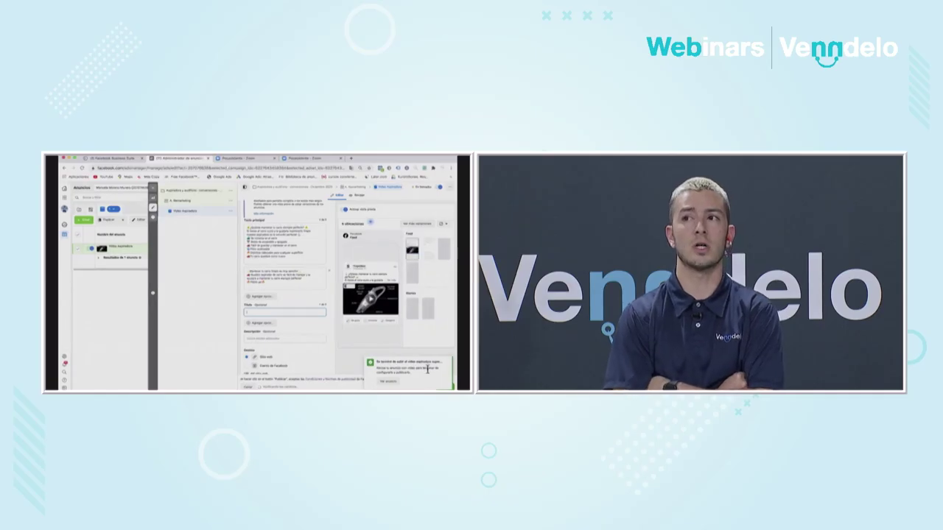
left_click(182, 257)
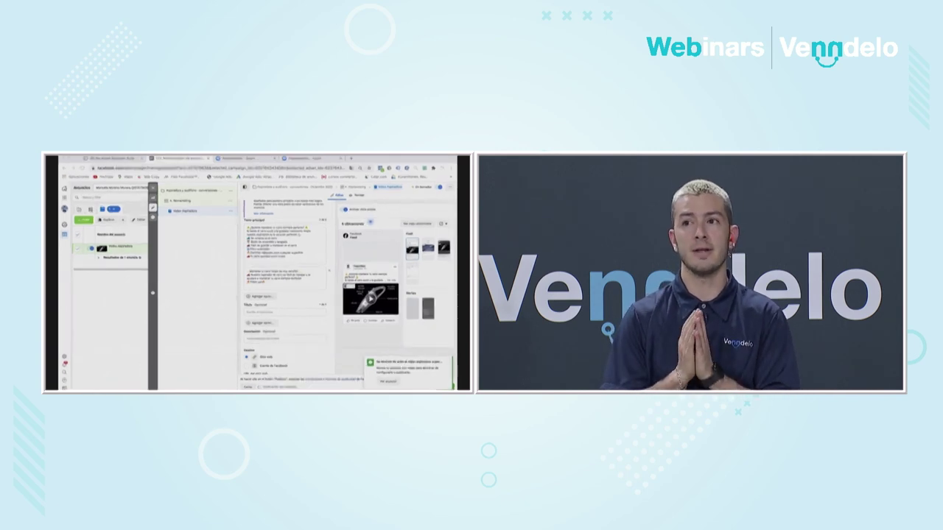
left_click(258, 312)
type("Aspiradora sin hilo")
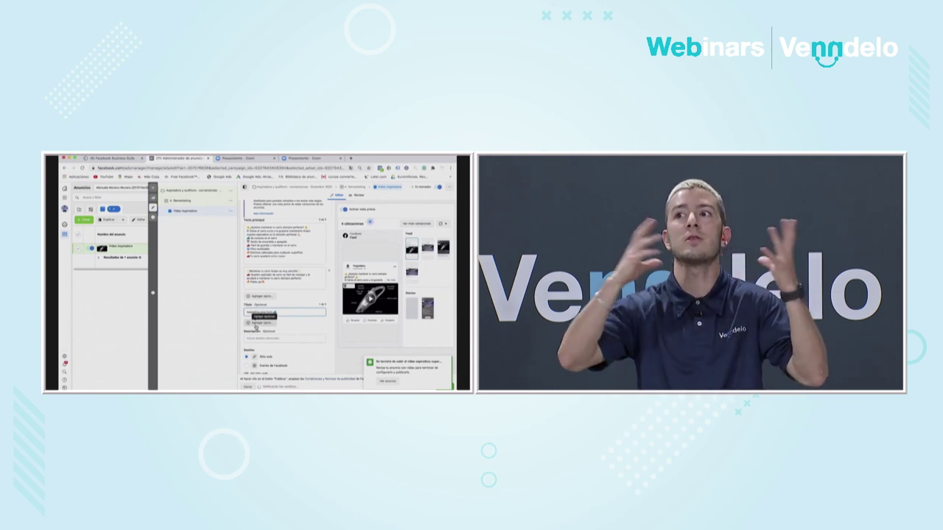
Add a second title option reading "Tu carro siempre limpio", preceded by an emoji.
left_click(257, 325)
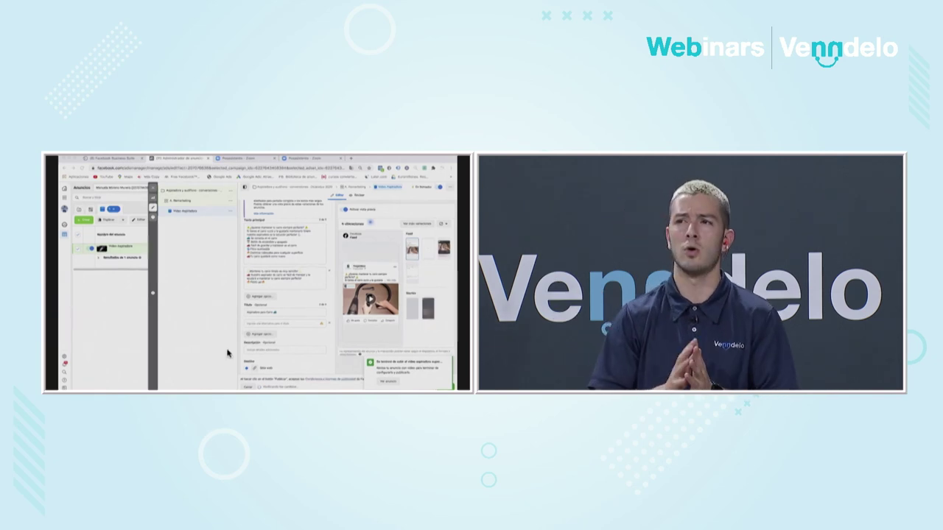
left_click(250, 323)
type("✨Tu carro siempre limpio")
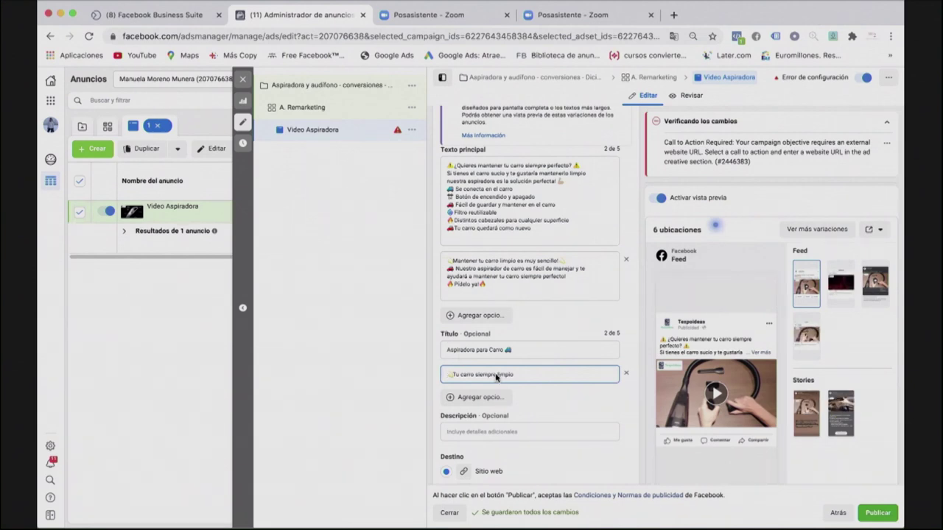
Add two ad descriptions: "Producto más vendido del mes" and "Estás a un clic de tener el carro perfecto!".
left_click(840, 302)
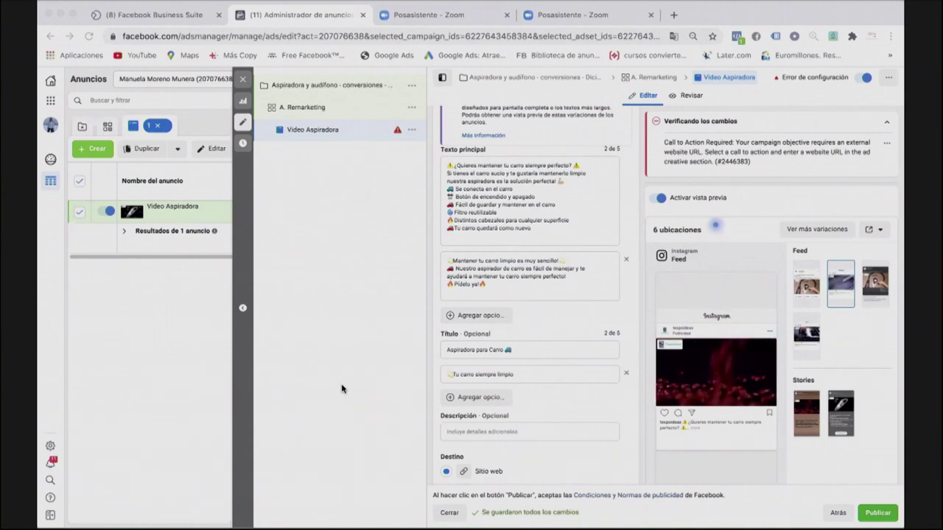
left_click(475, 433)
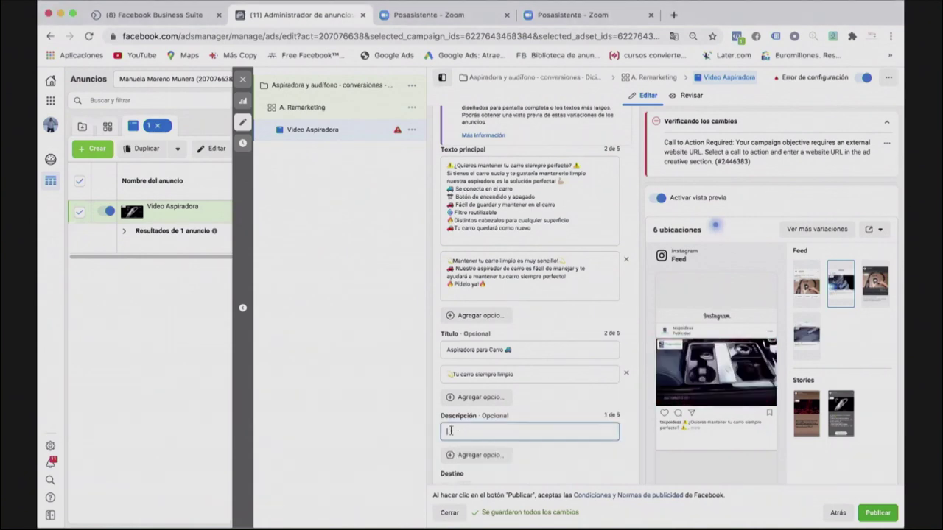
type("Producto más vendido del mes")
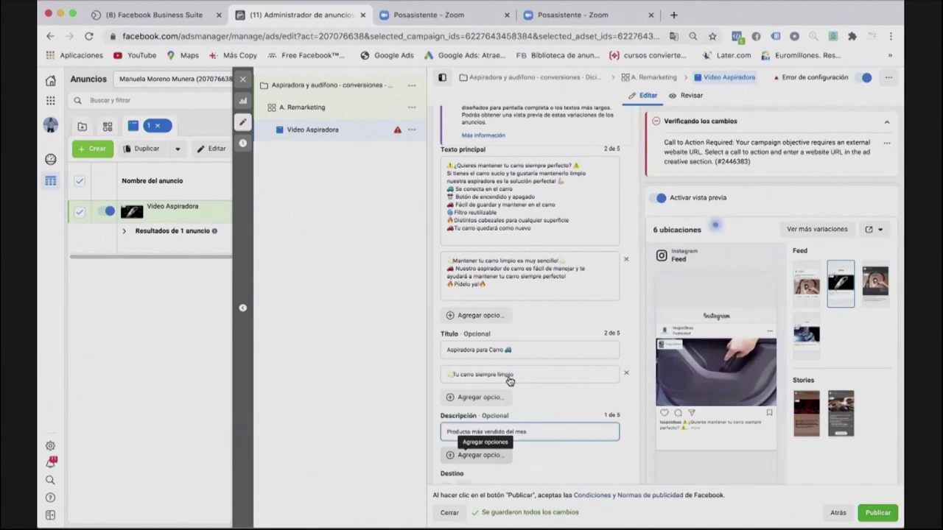
left_click(479, 455)
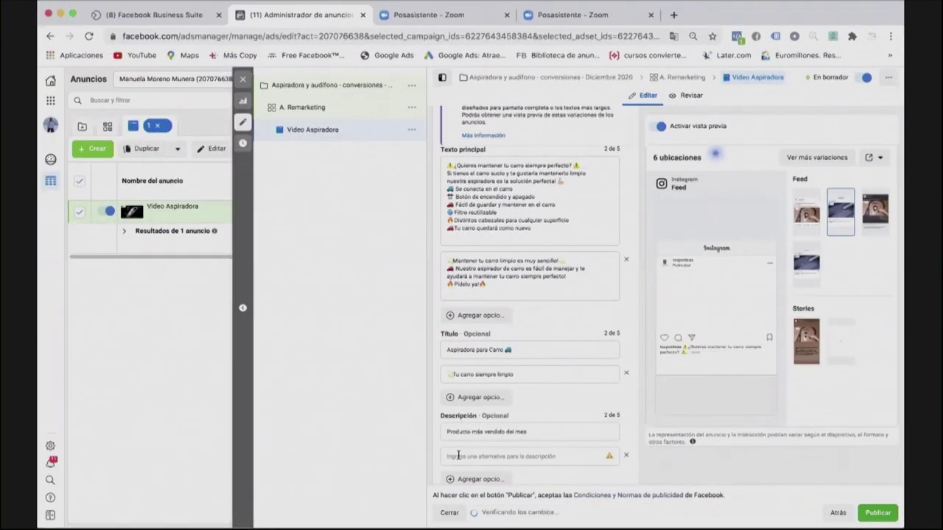
left_click(403, 507)
type("Estás a un clic de tener el carro perfecto!")
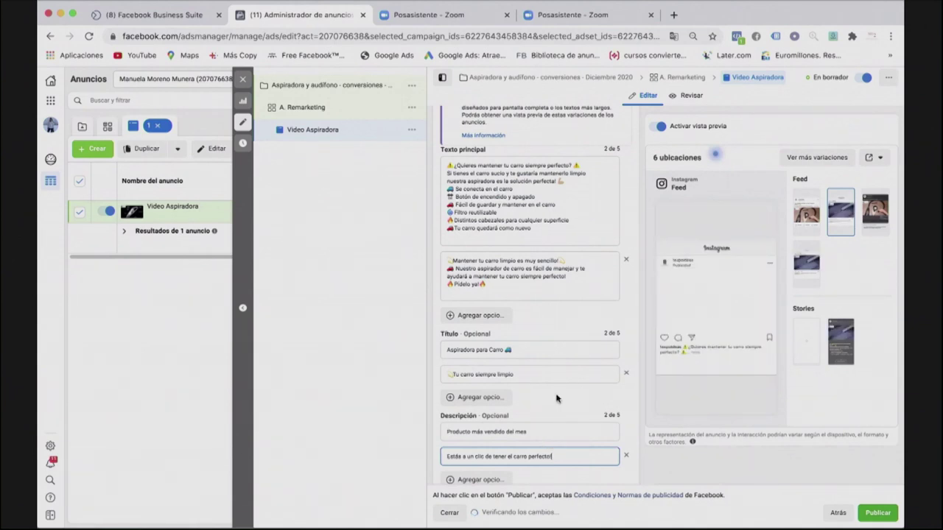
scroll(556, 399, "down", 3)
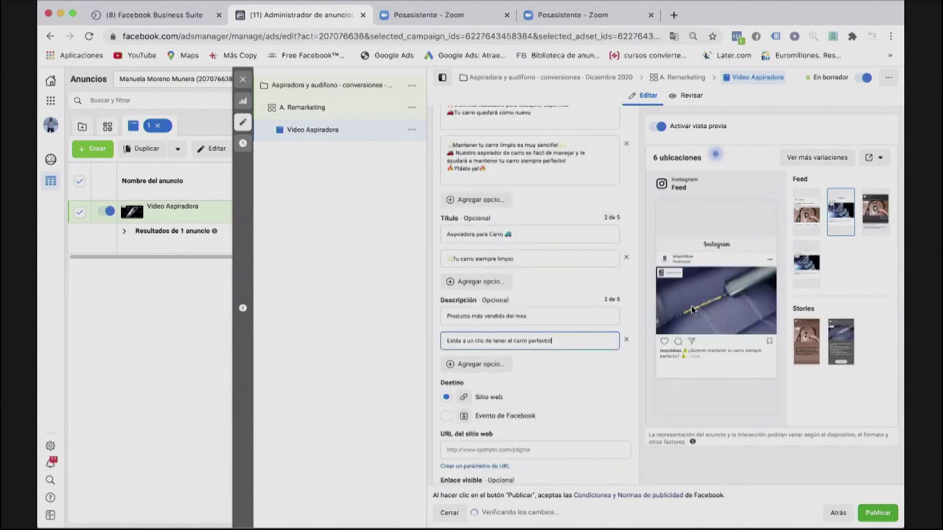
scroll(546, 342, "down", 3)
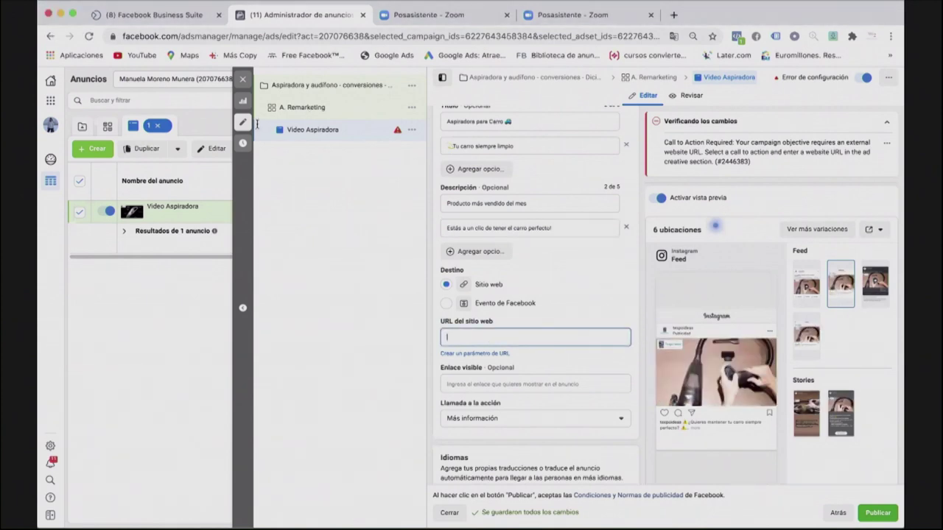
type("https://texpoideascol.vendelo.com/item-aspiradora-para-carro-95015")
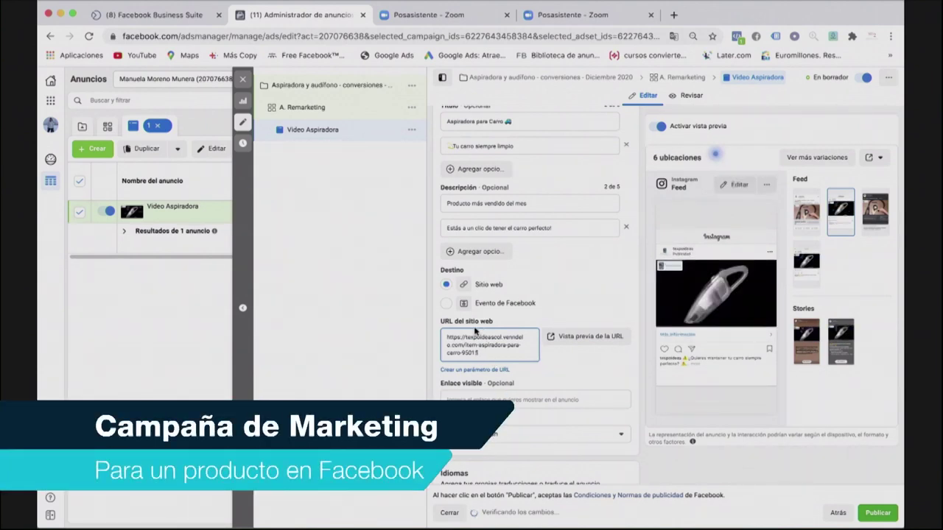
Look through the available call-to-action options, leaving Más información selected.
scroll(505, 280, "down", 3)
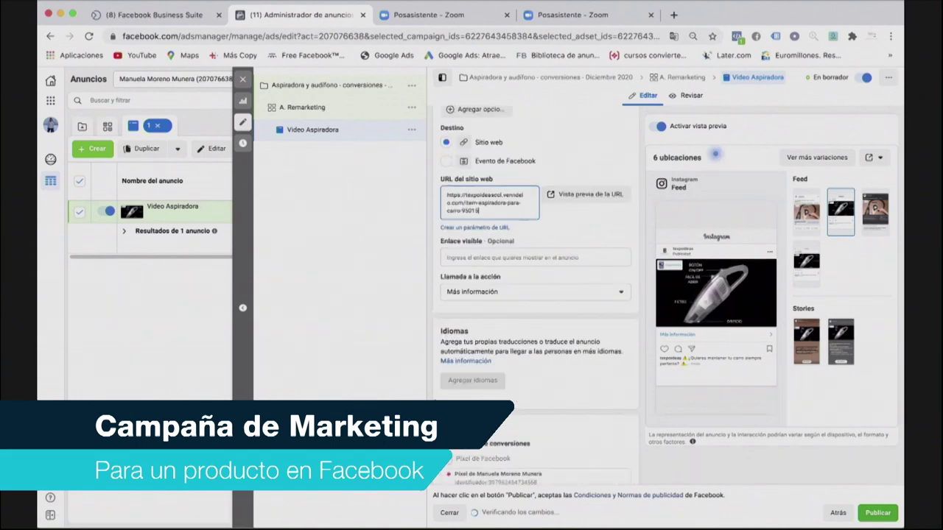
left_click(579, 295)
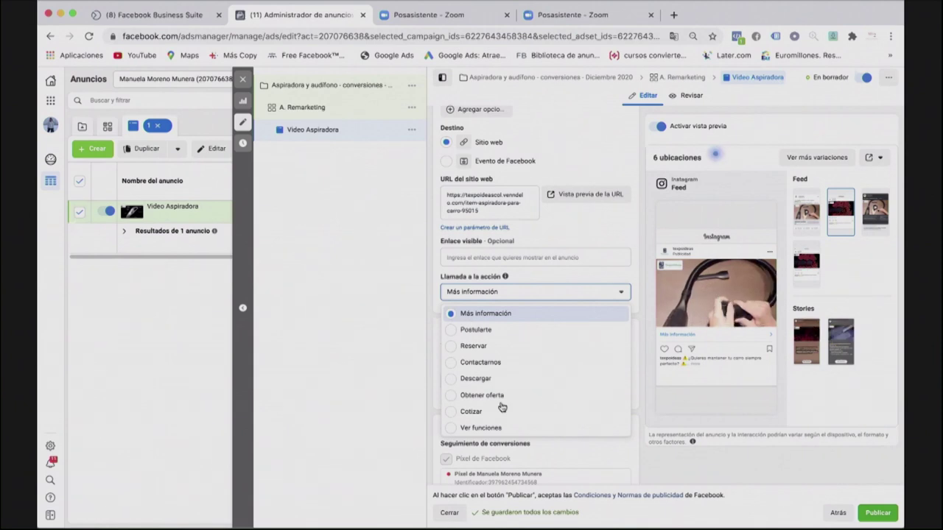
scroll(501, 410, "down", 2)
scroll(501, 415, "down", 3)
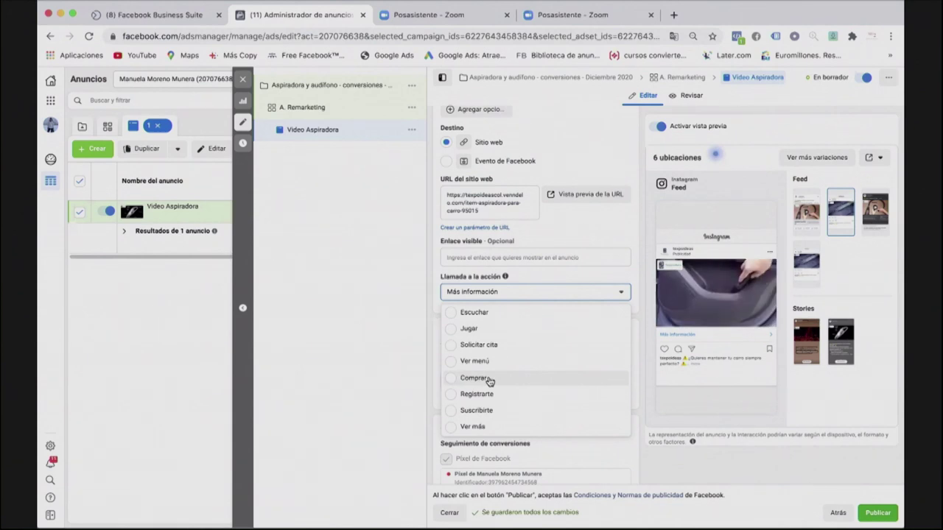
scroll(542, 402, "up", 5)
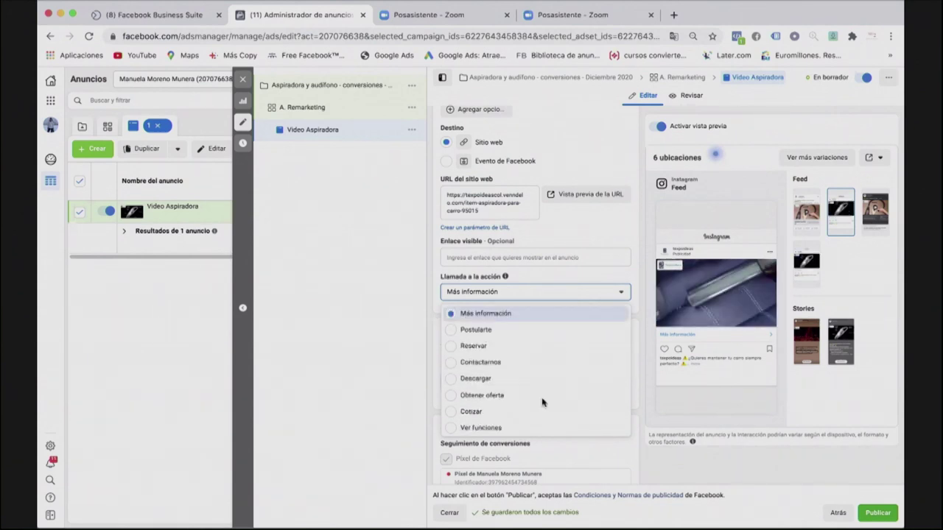
key("Escape")
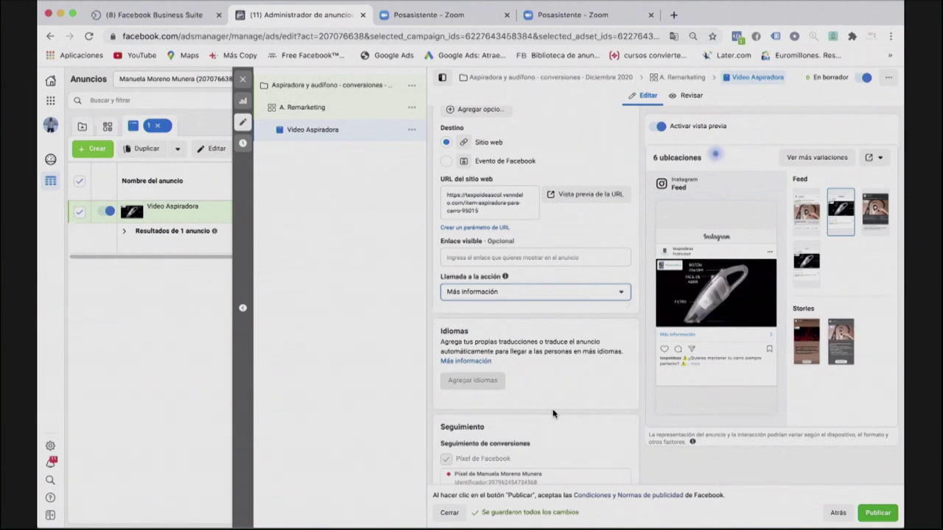
Publish the Video Aspiradora ad and close the ad editor.
scroll(511, 206, "up", 2)
scroll(511, 206, "up", 5)
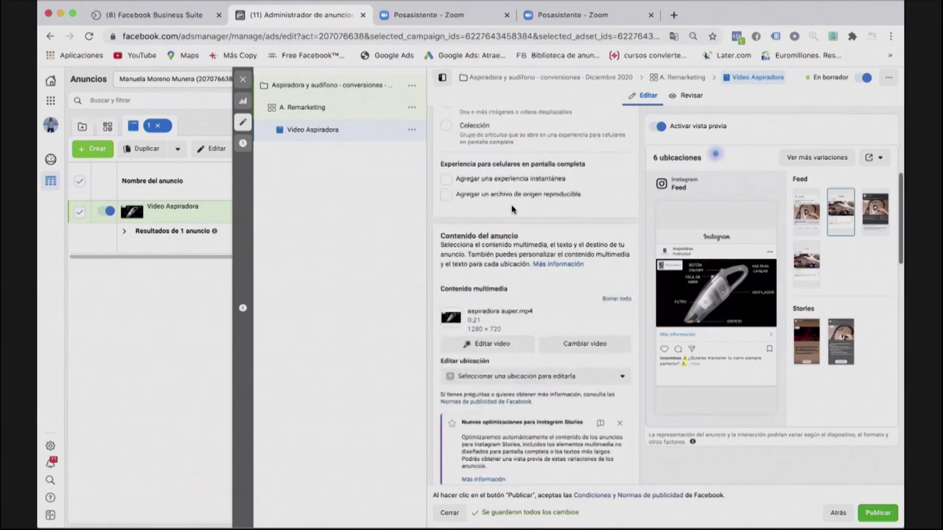
scroll(512, 210, "up", 5)
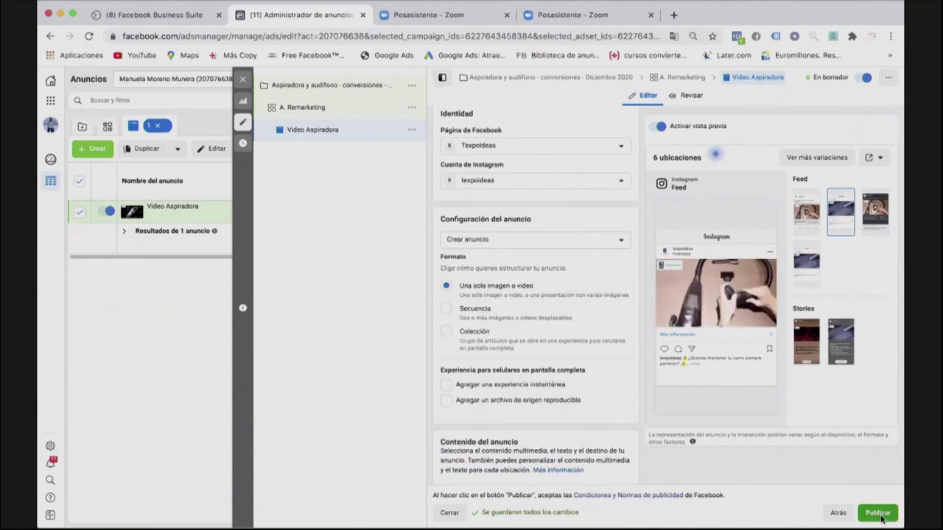
left_click(878, 513)
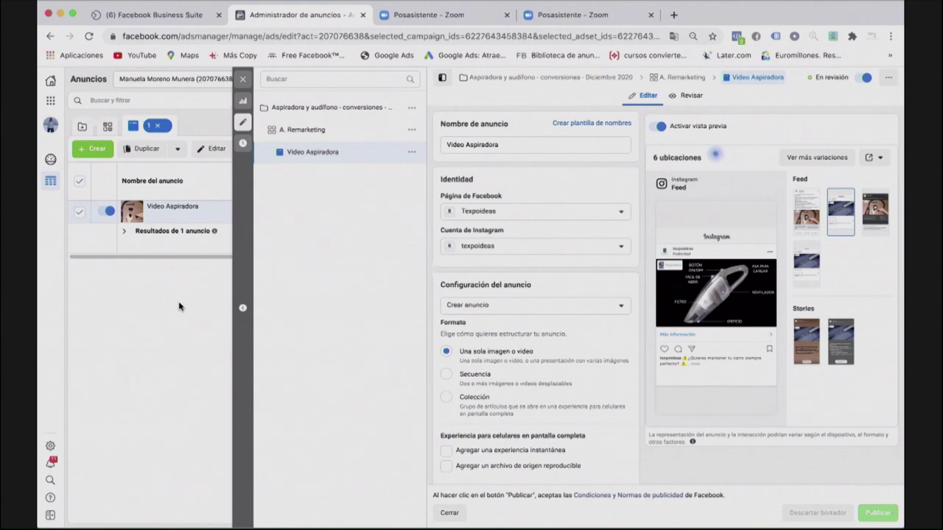
left_click(244, 81)
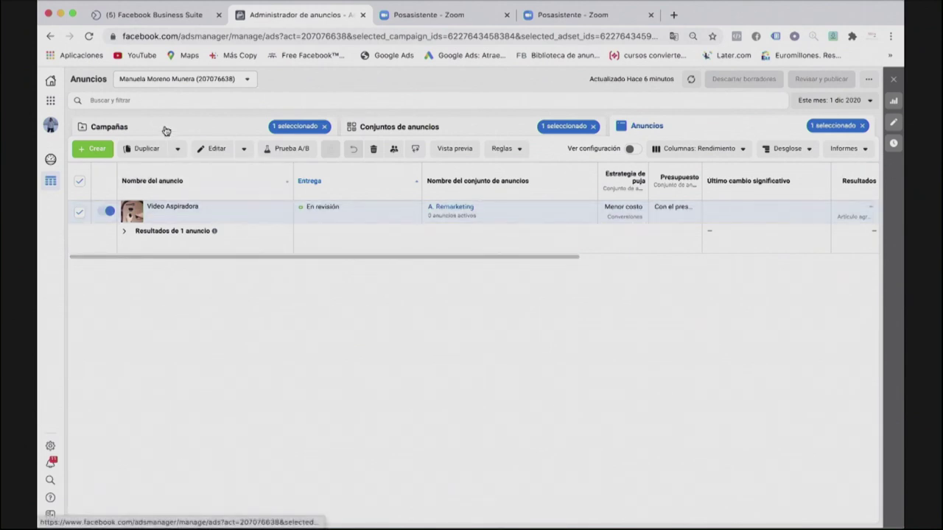
Review the published structure from the campaign through the A. Remarketing ad set to the Video Aspiradora ad.
left_click(193, 131)
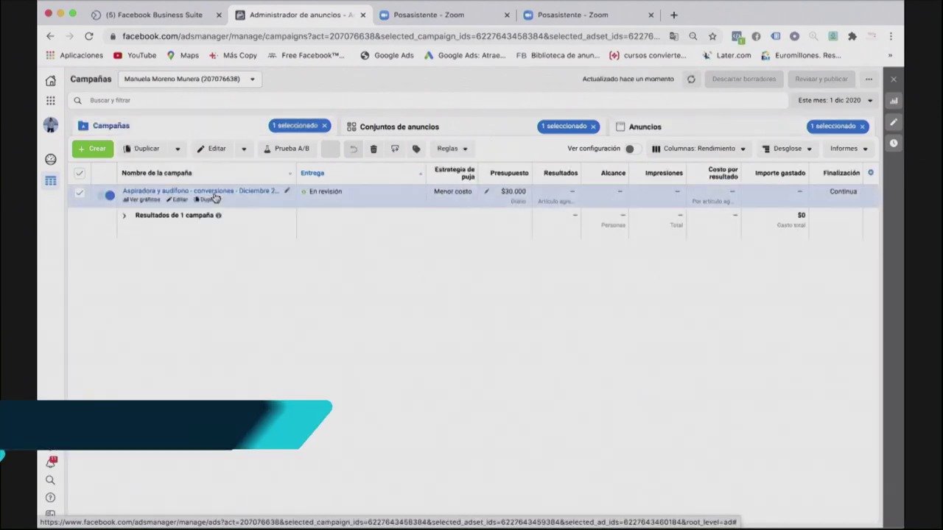
left_click(212, 195)
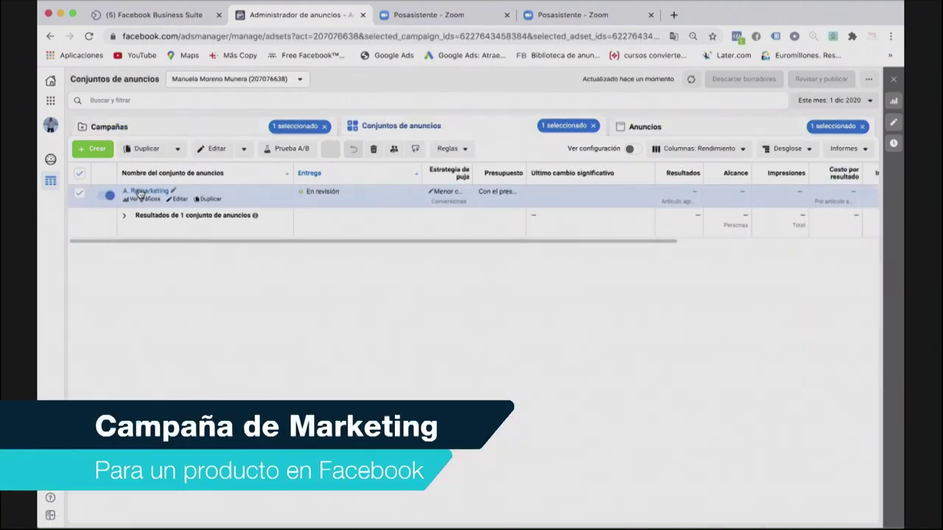
left_click(149, 191)
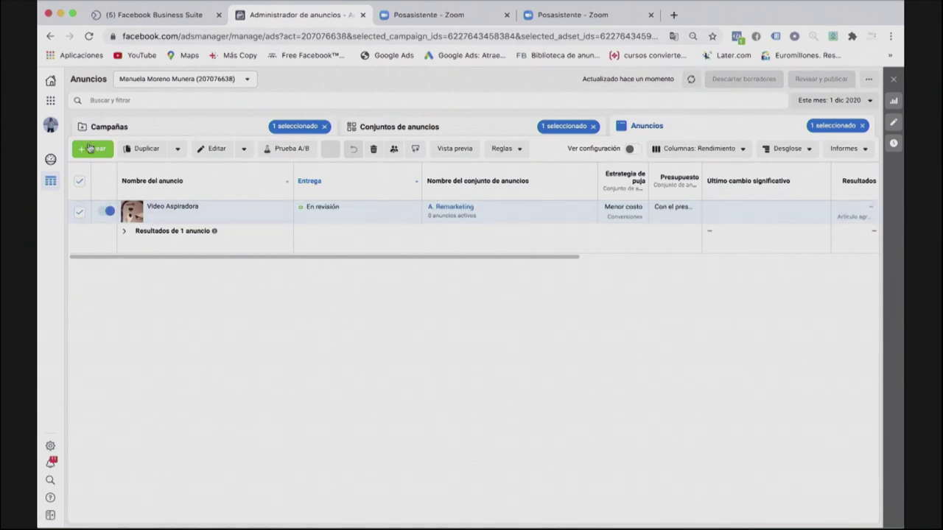
left_click(441, 127)
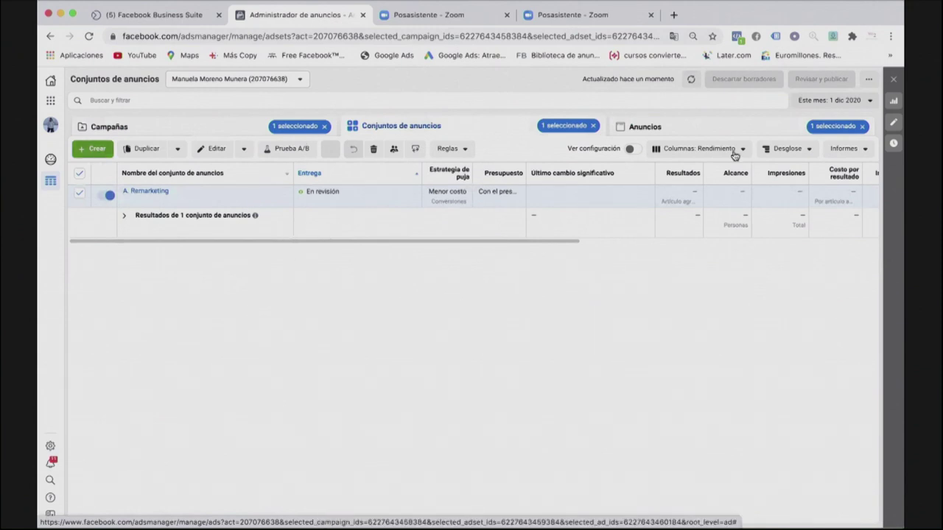
left_click(661, 127)
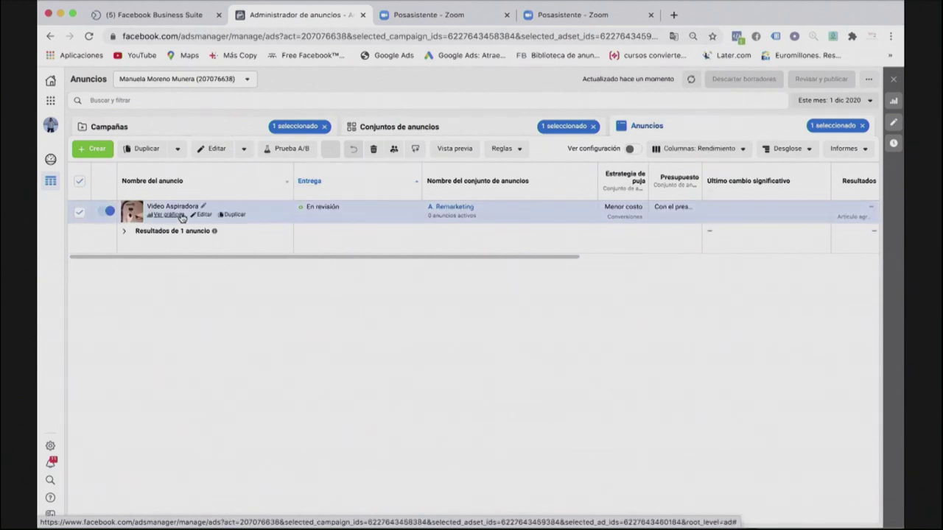
Create another ad in the existing A. Remarketing ad set and name it "Imagen Audífonos".
left_click(96, 149)
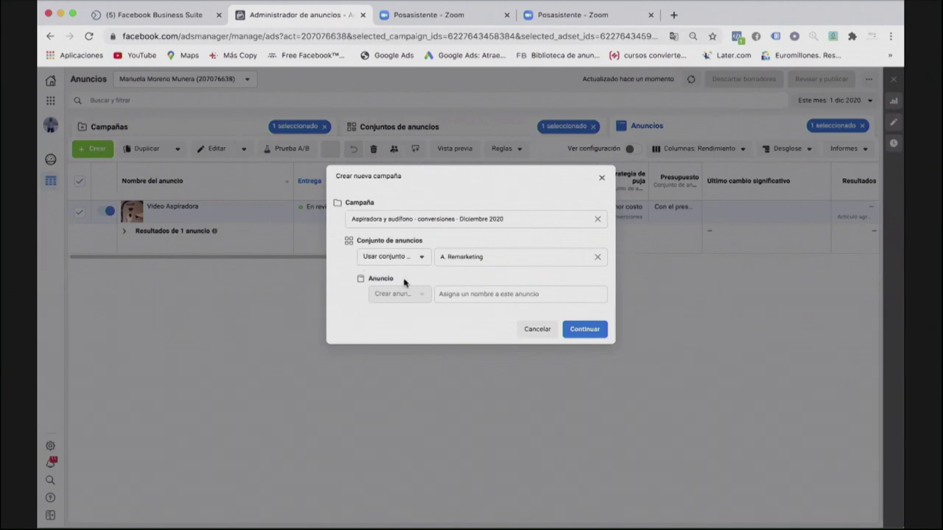
left_click(587, 333)
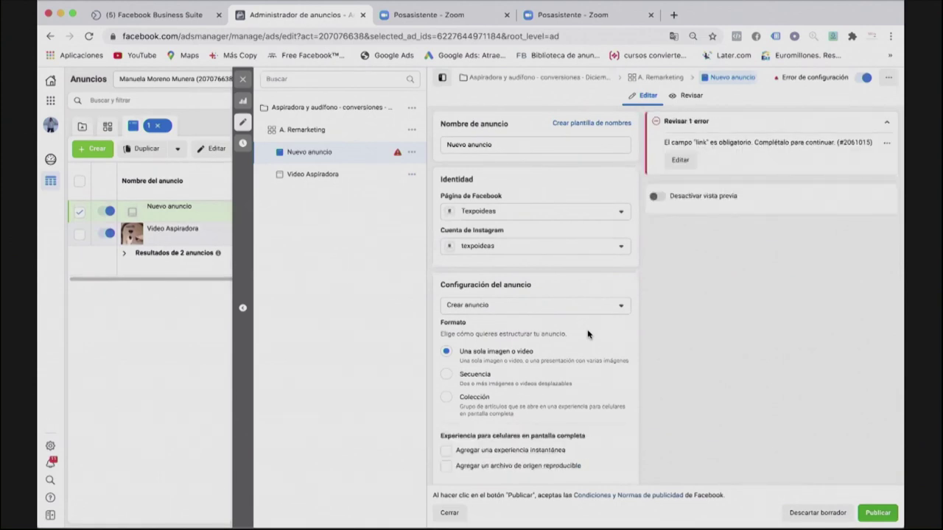
triple_click(488, 145)
type("Imagen Audífonos")
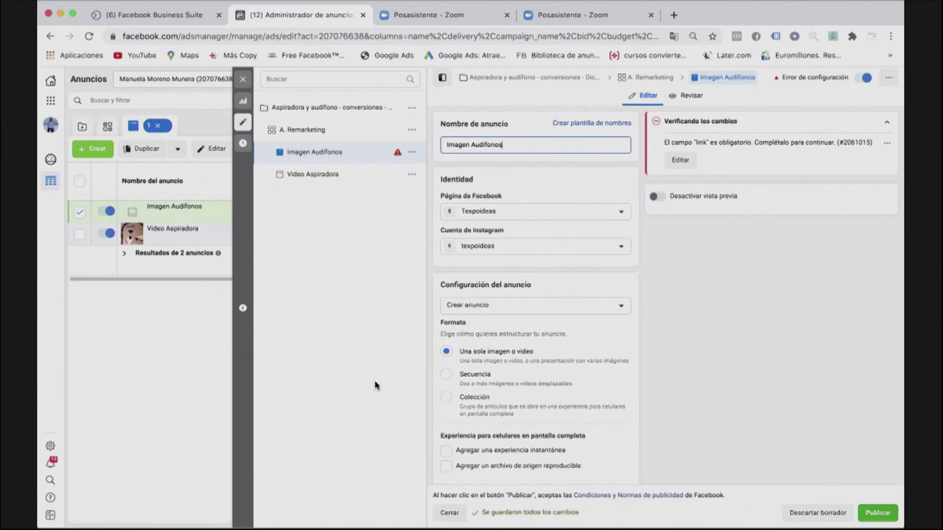
Upload Logo-02.png from the desktop and use it as the headphones ad's image with the suggested crop and enhancement settings.
scroll(511, 370, "down", 5)
scroll(510, 371, "down", 3)
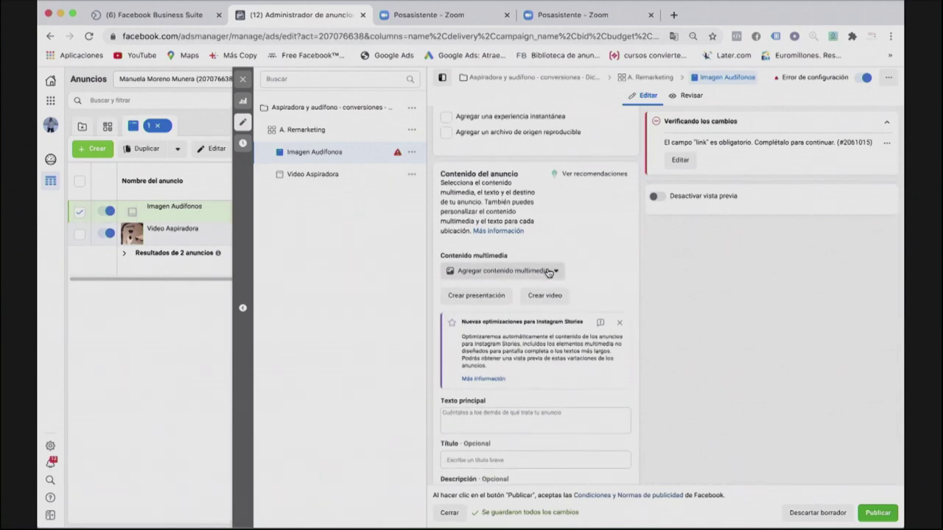
left_click(549, 271)
left_click(500, 295)
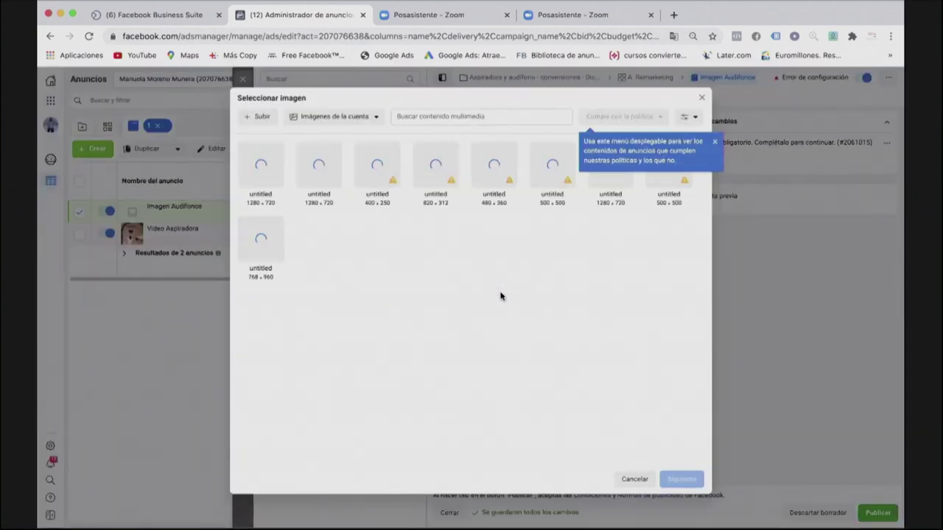
left_click(261, 117)
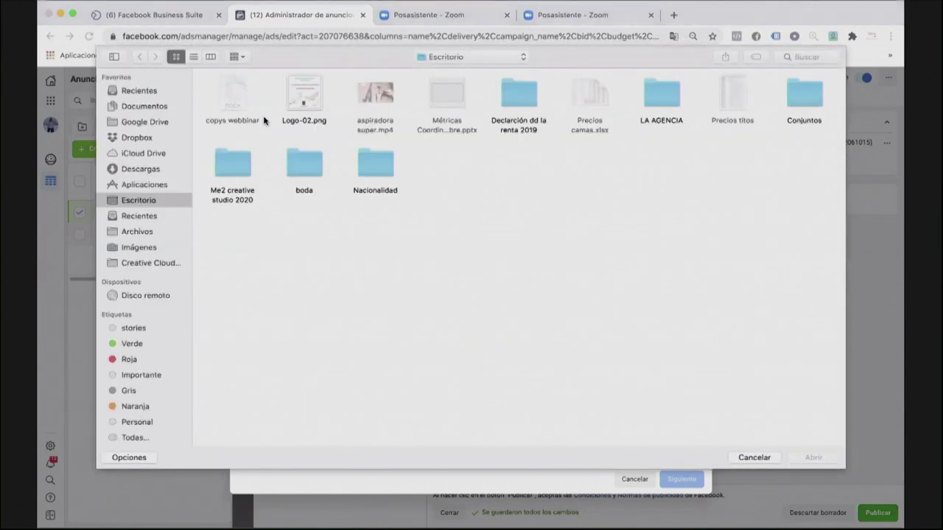
left_click(301, 98)
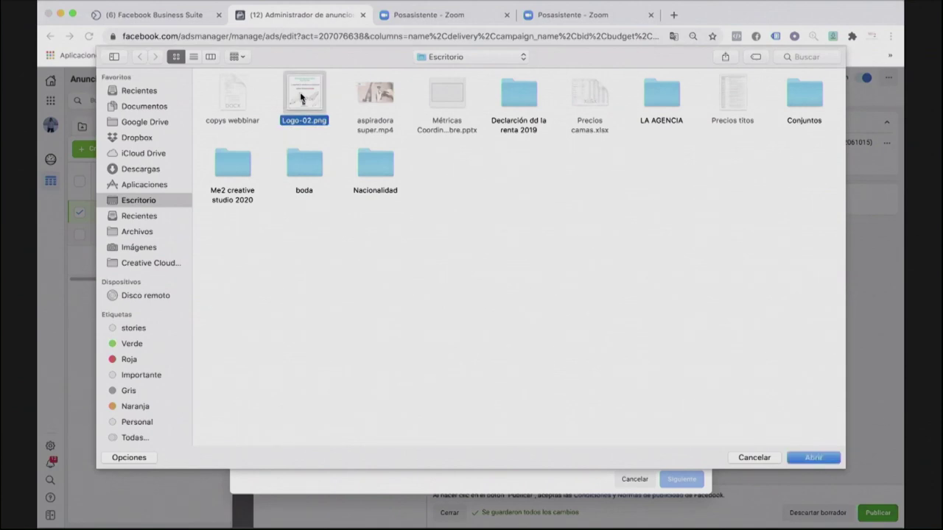
left_click(822, 461)
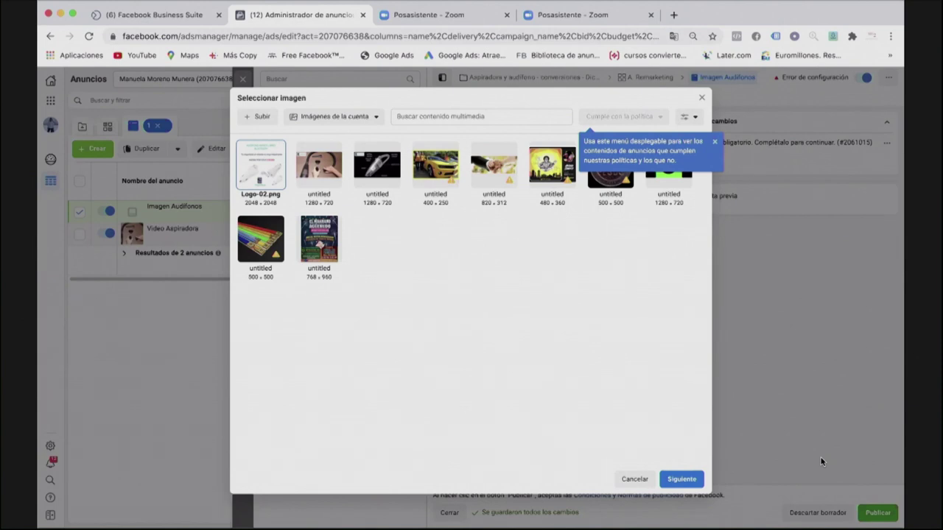
left_click(678, 480)
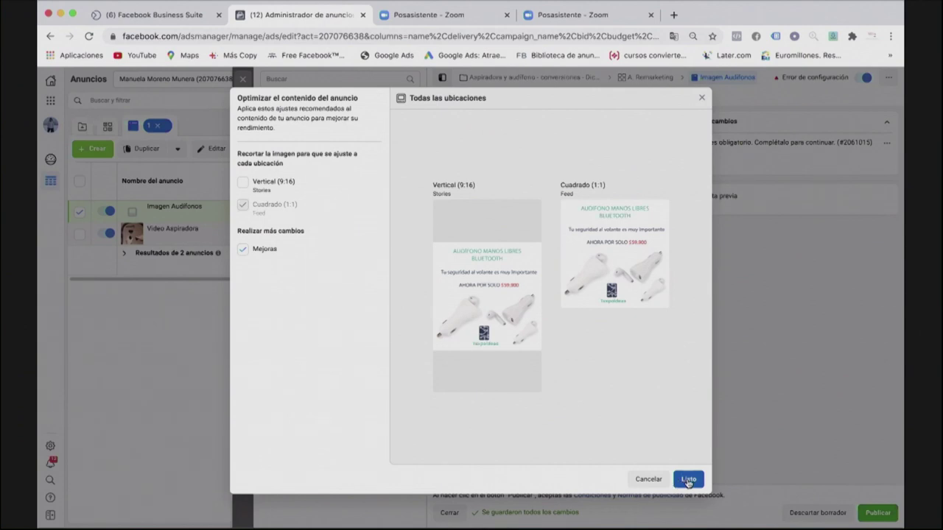
left_click(689, 480)
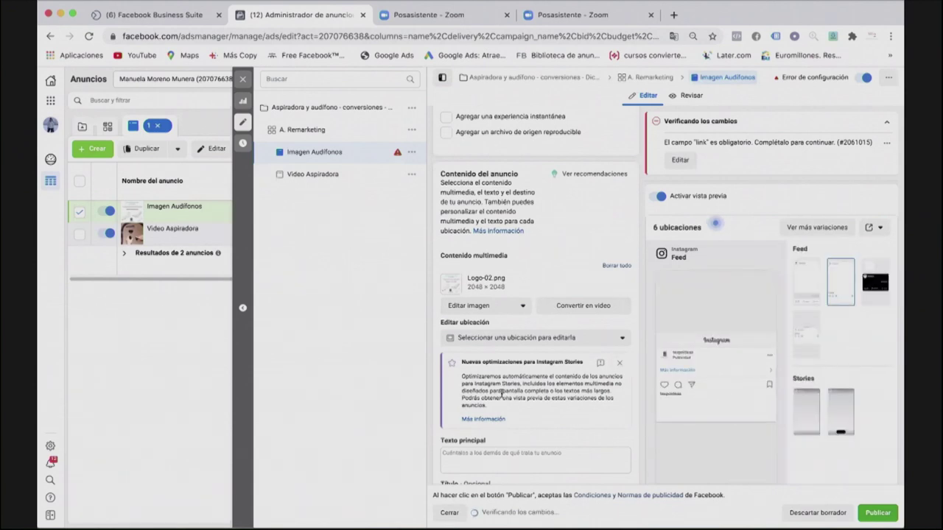
Paste the driving-safety copy as the headphones ad's primary text and add a second variant about answering calls hands-free while driving.
scroll(476, 365, "down", 3)
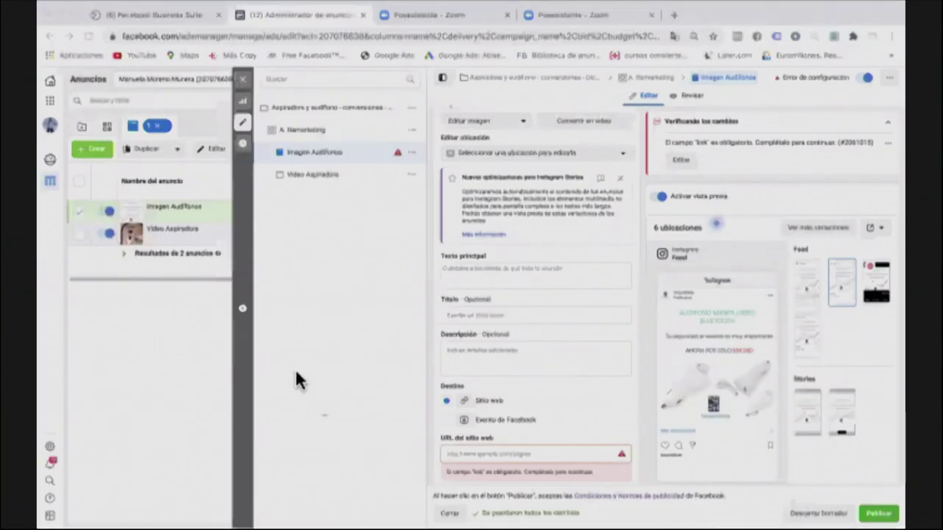
left_click(535, 275)
key("ctrl+v")
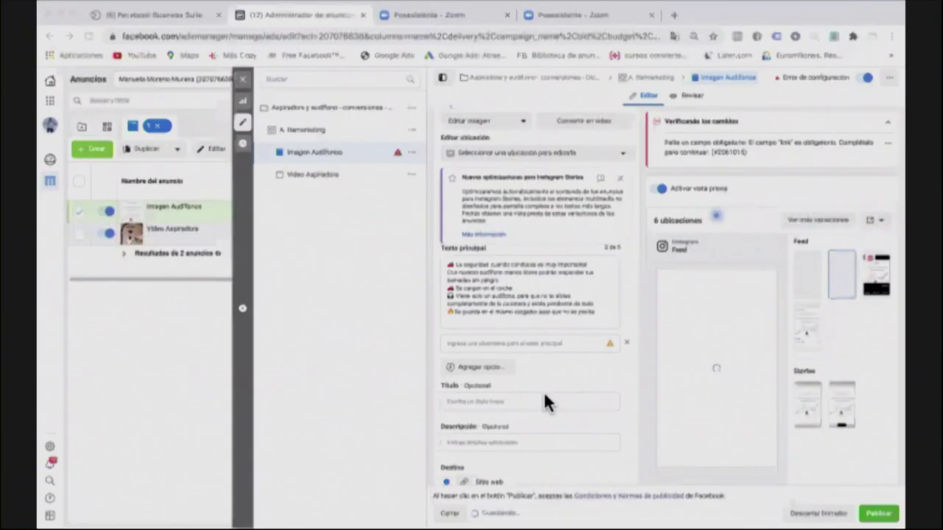
left_click(454, 342)
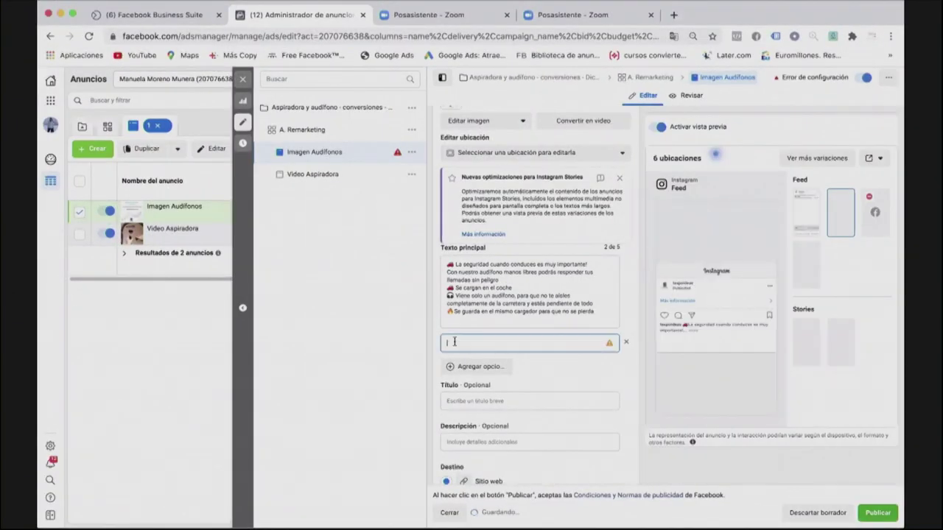
key("super+v")
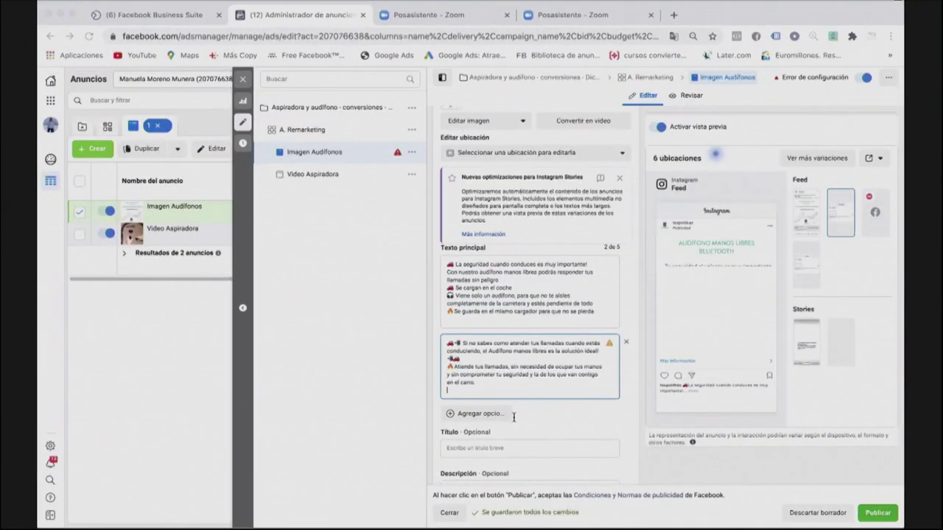
Paste the prepared short text into the headphones ad's optional description.
left_click(332, 428)
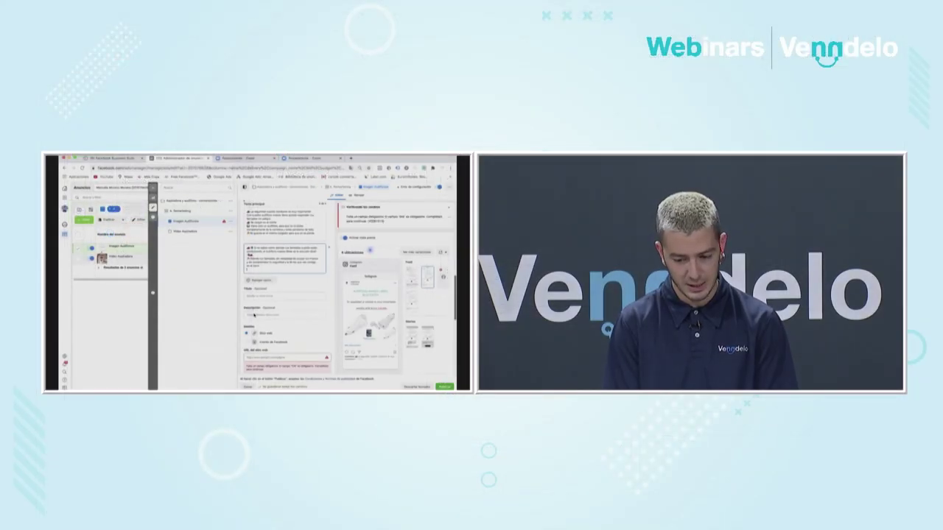
left_click(253, 316)
key("super+v")
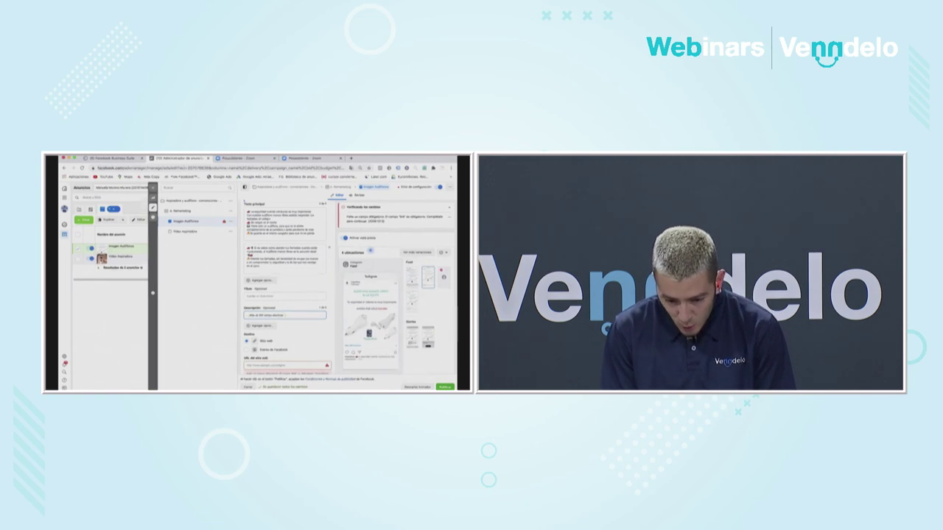
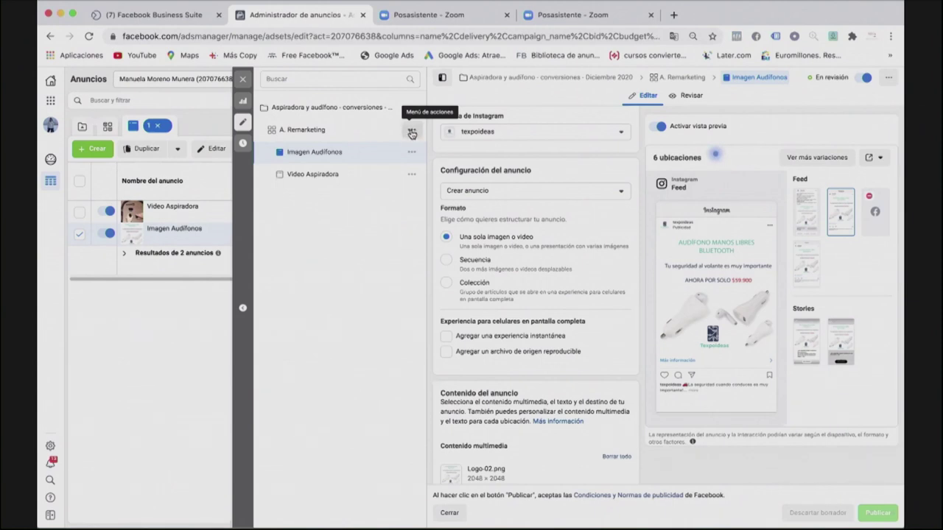
Duplicate the A. Remarketing ad set once within its original campaign, keeping existing reactions and comments on the new ads.
left_click(412, 133)
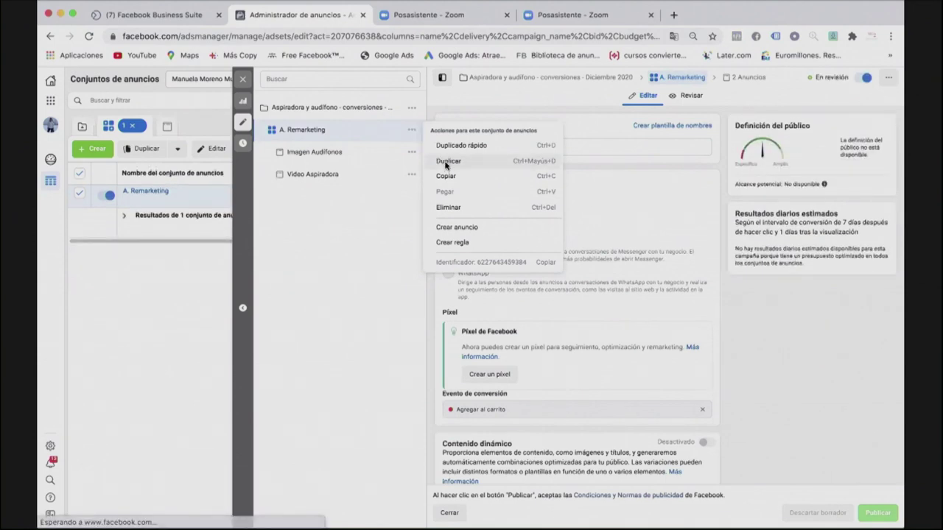
left_click(445, 163)
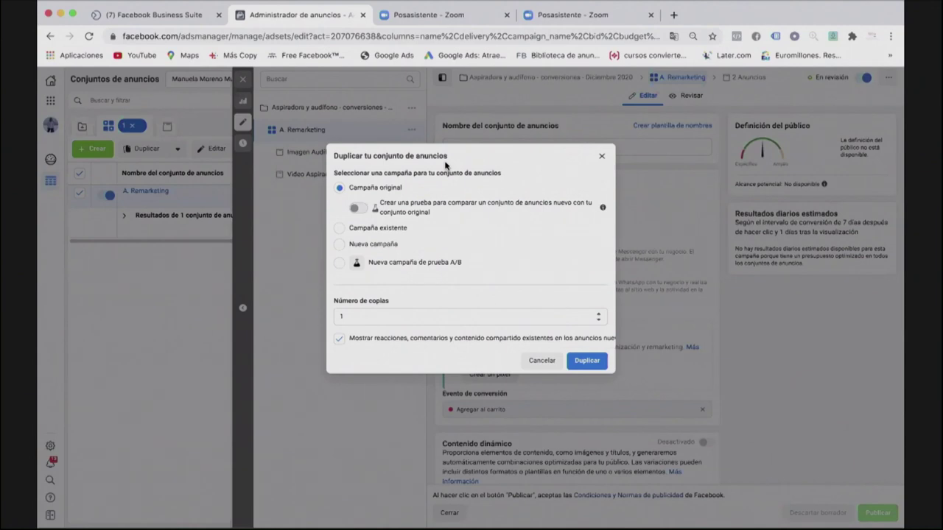
left_click(594, 362)
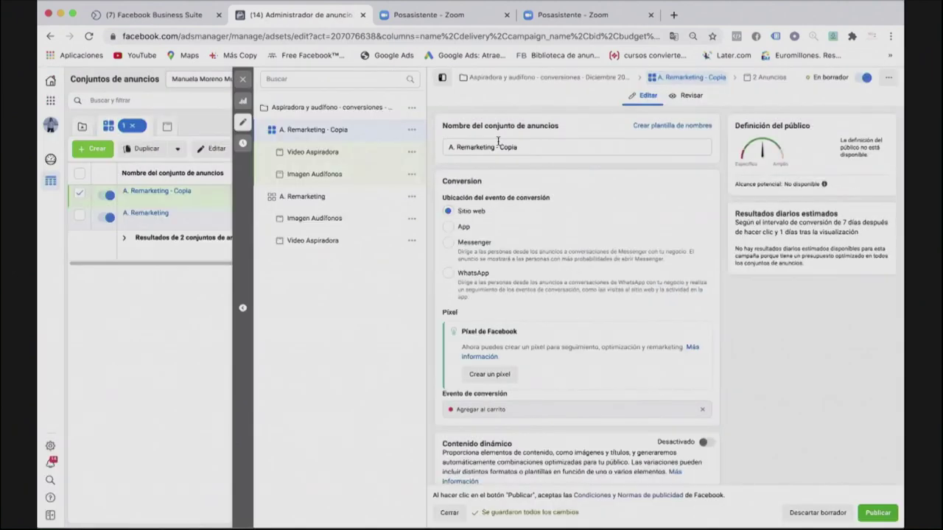
Rename the duplicated ad set as "B. Segemntación directa e indirecta".
double_click(444, 148)
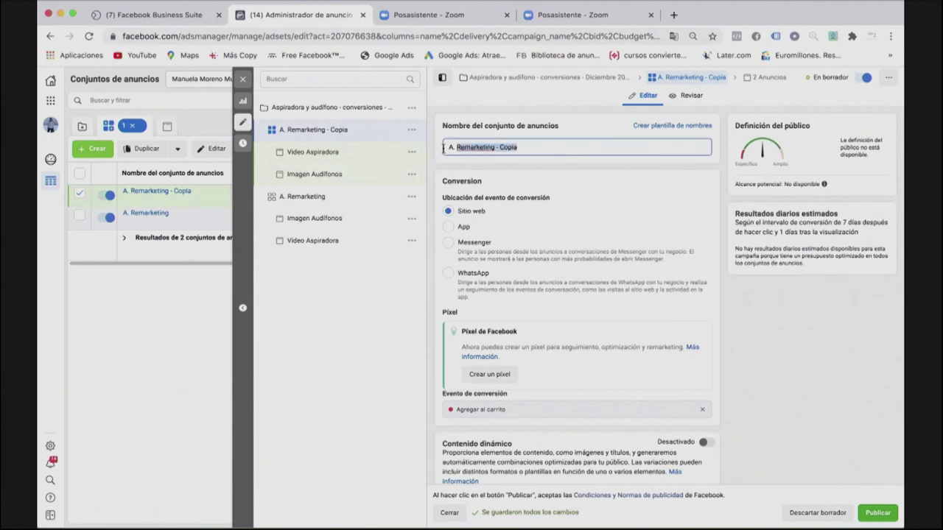
left_click_drag(444, 147, 444, 147)
type("B")
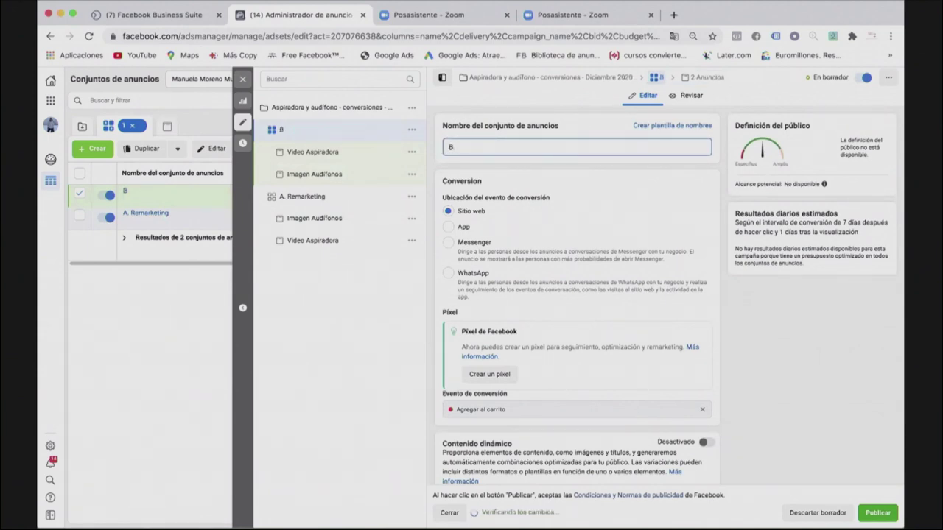
type(". Se")
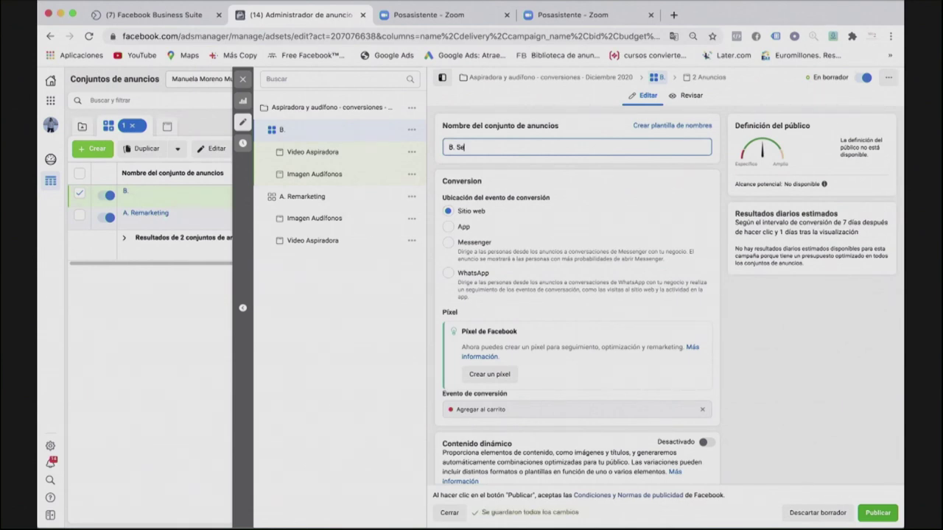
type("gemntación directa e indirecta")
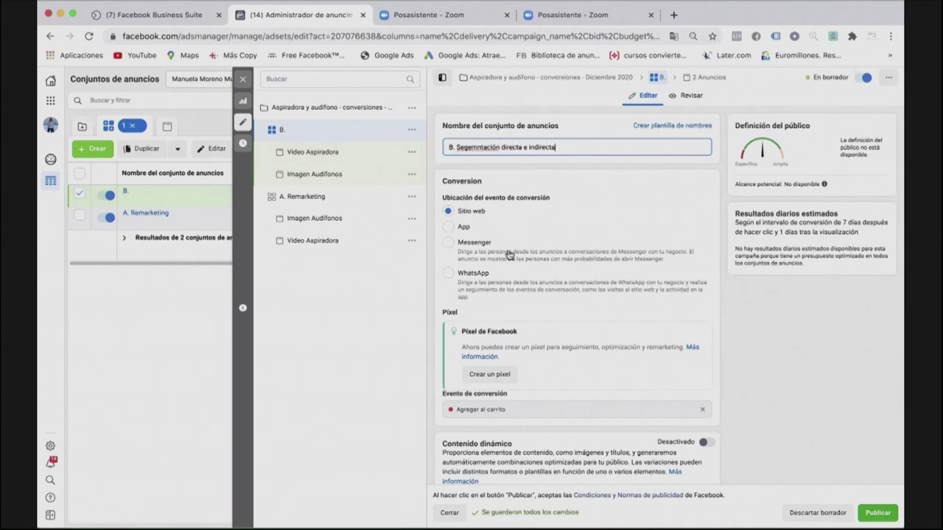
Exclude the 30-day Facebook interaction, 25% video playback and Instagram interaction custom audiences from ad set B.
scroll(510, 258, "down", 2)
scroll(514, 266, "down", 2)
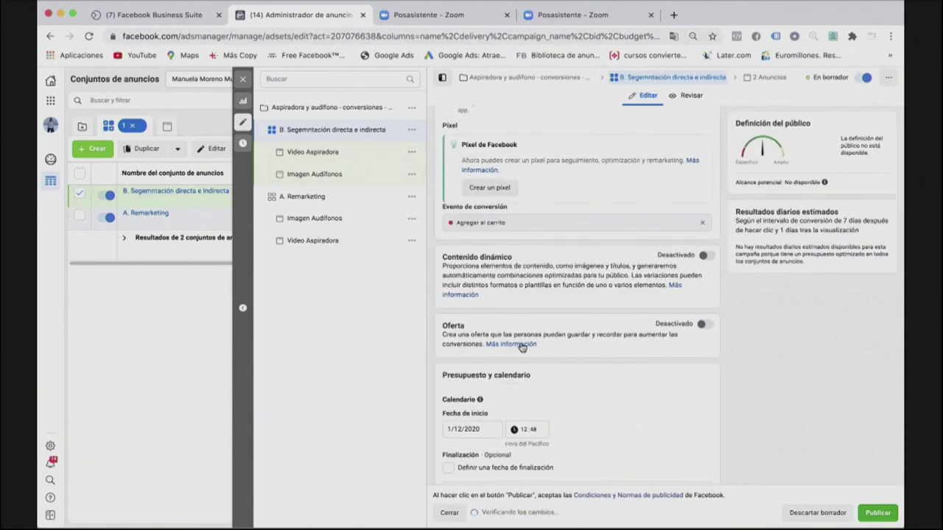
scroll(522, 347, "down", 5)
scroll(523, 350, "down", 2)
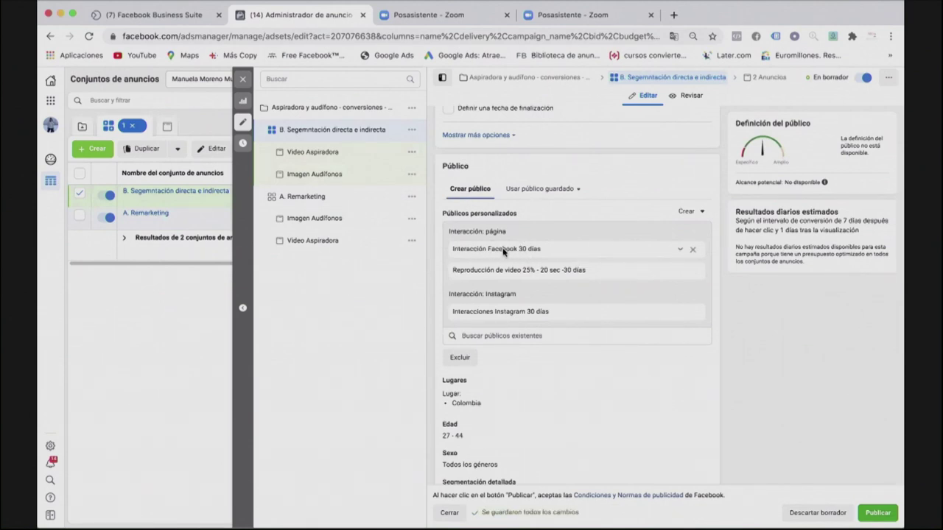
left_click(680, 249)
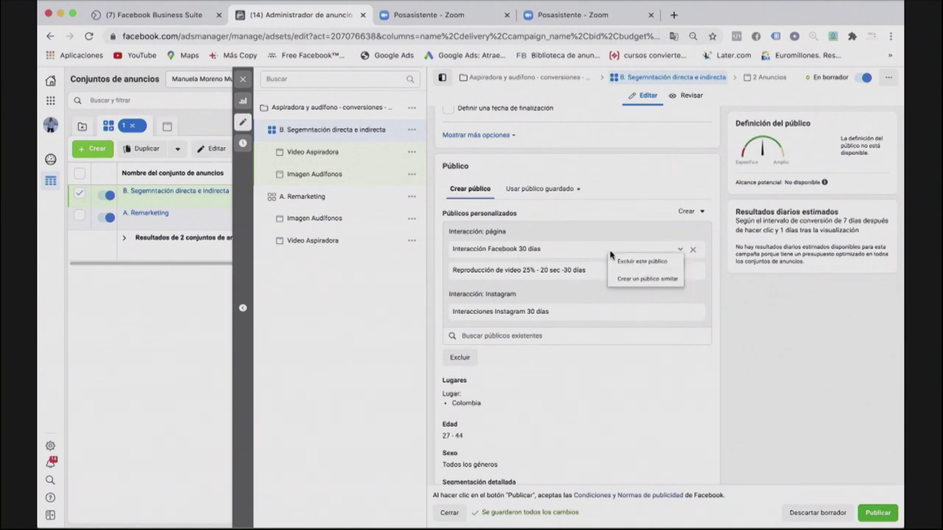
left_click(627, 262)
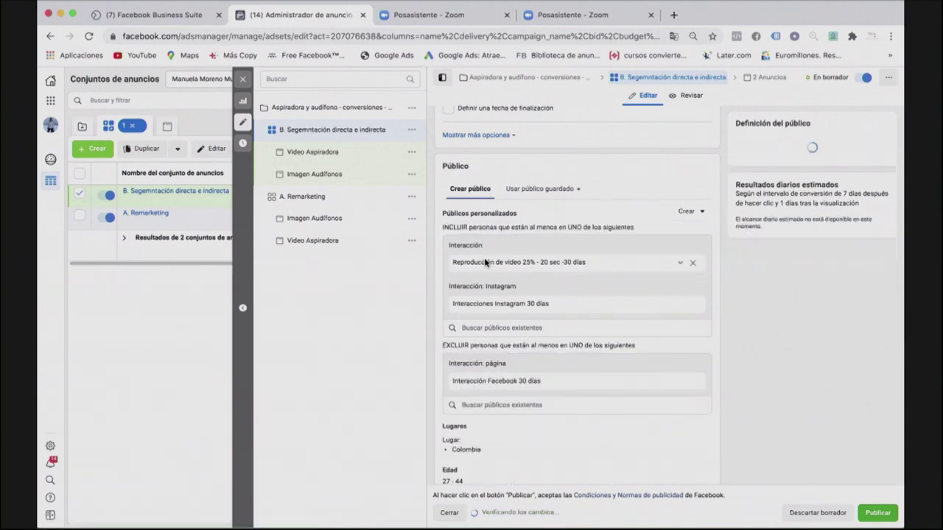
left_click(680, 262)
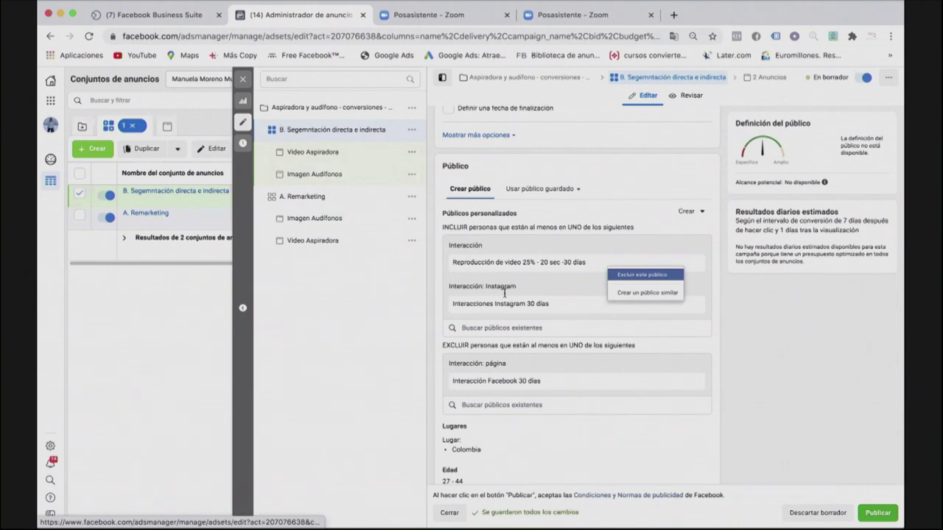
left_click(680, 262)
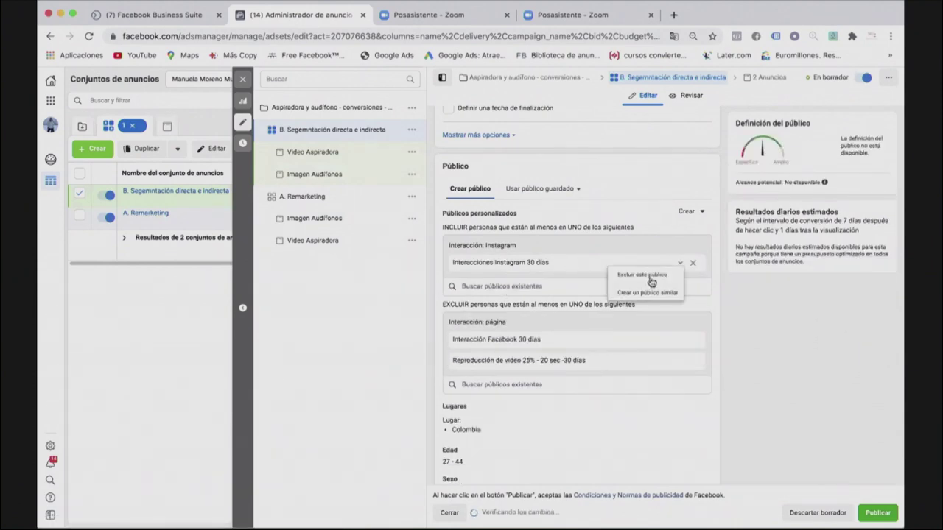
left_click(646, 276)
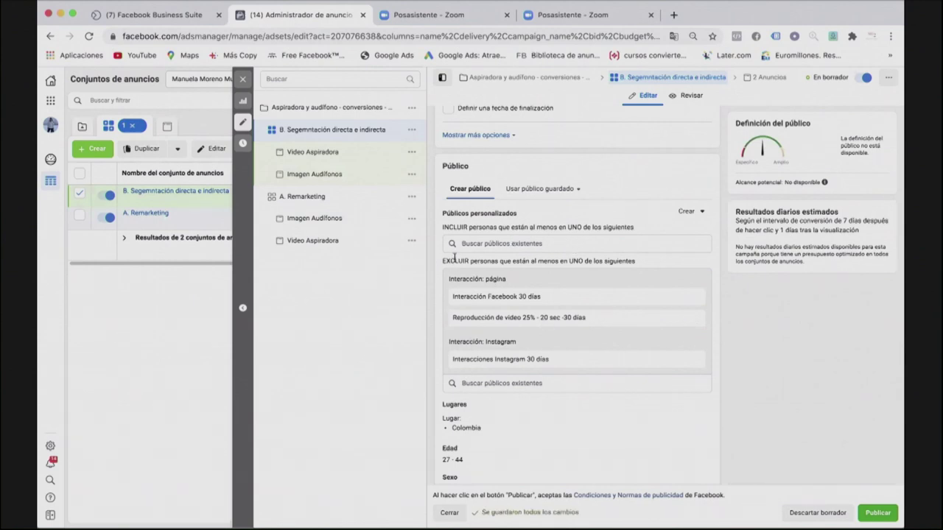
Edit ad set B's detailed targeting to include the interests Carro and Coches.
scroll(512, 415, "down", 3)
scroll(510, 415, "down", 2)
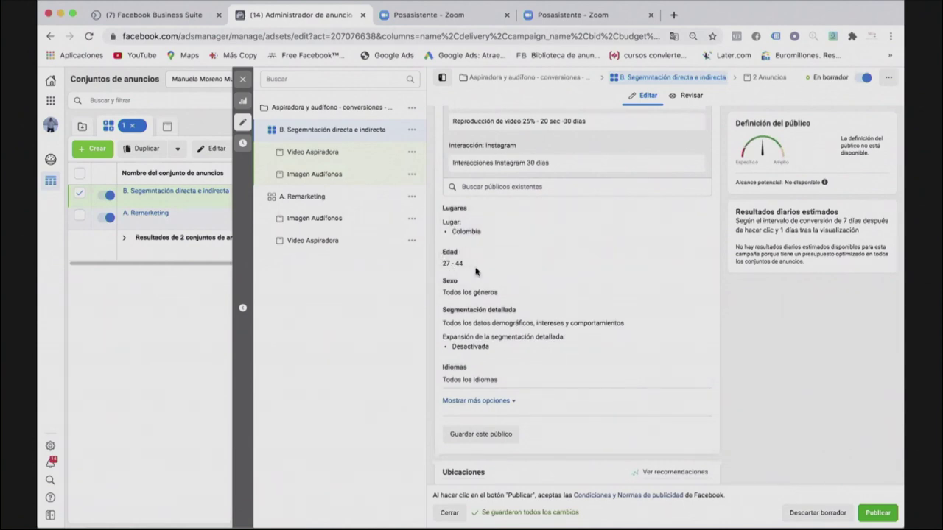
scroll(500, 325, "down", 1)
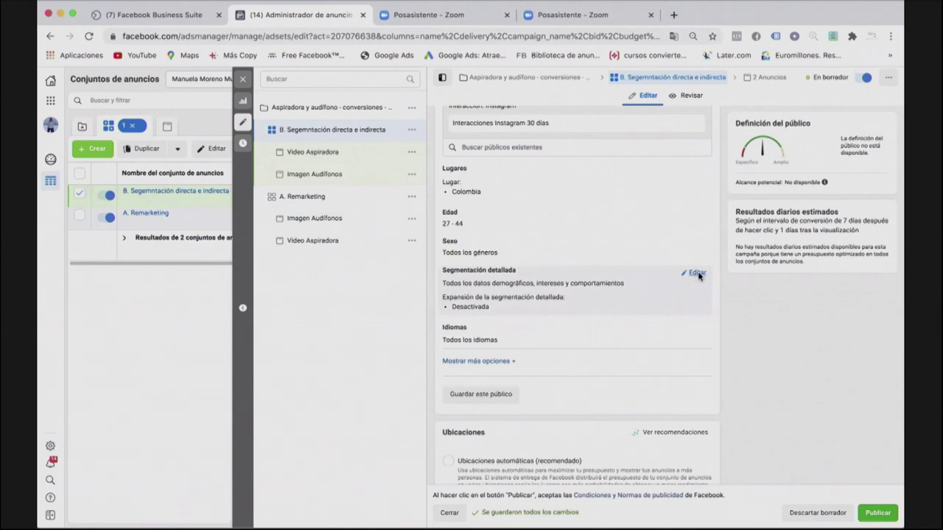
left_click(694, 273)
left_click(506, 295)
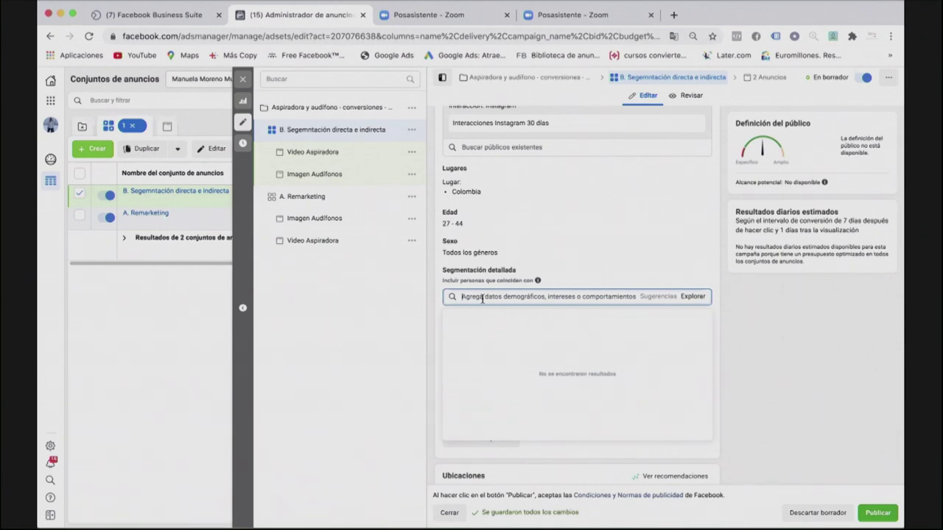
type("Carros")
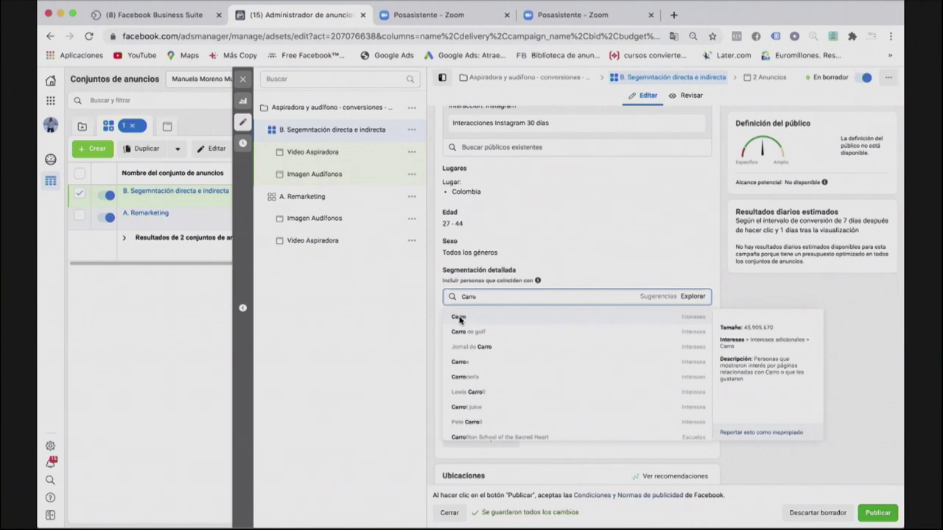
left_click(464, 317)
type("coche")
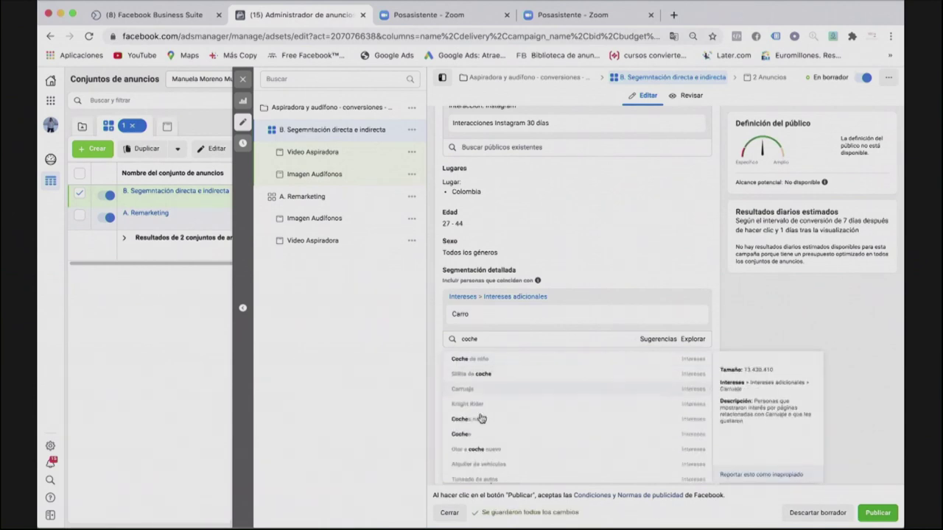
left_click(477, 432)
Add the interest Tecnología to ad set B's detailed targeting.
left_click(484, 359)
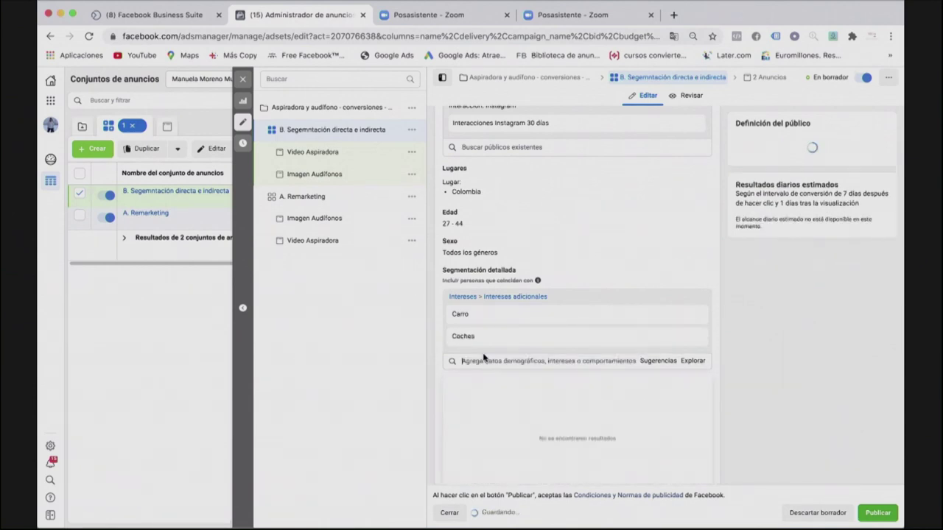
left_click(475, 361)
type("tecnologia")
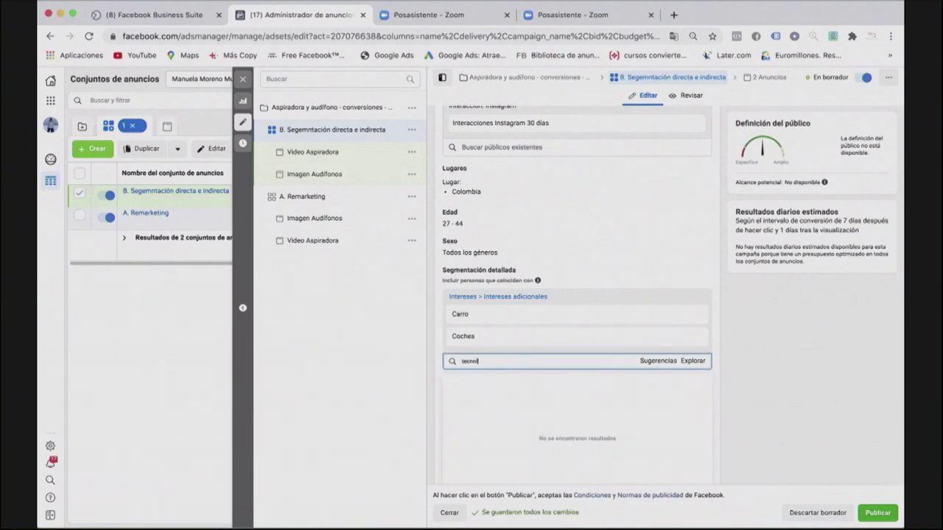
left_click(470, 381)
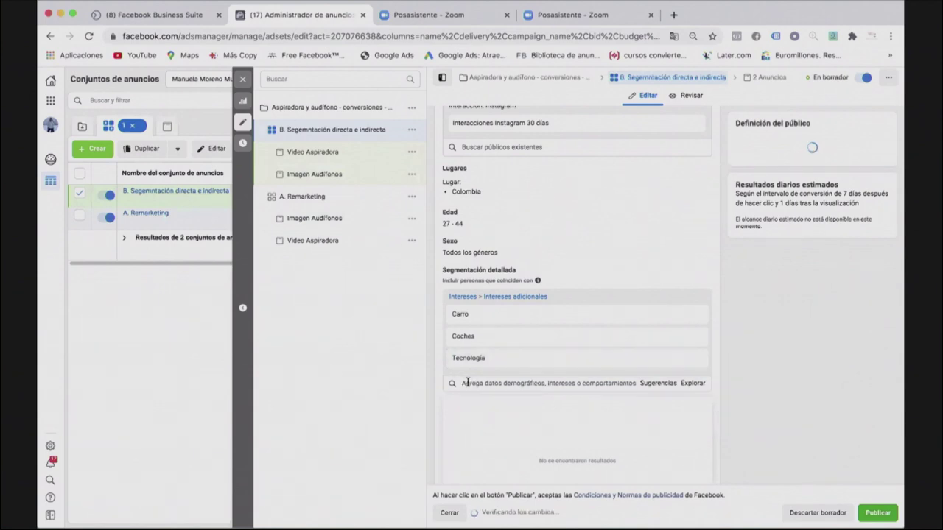
Search the detailed targeting for "compras on" and add the interest Compras online.
type("compr")
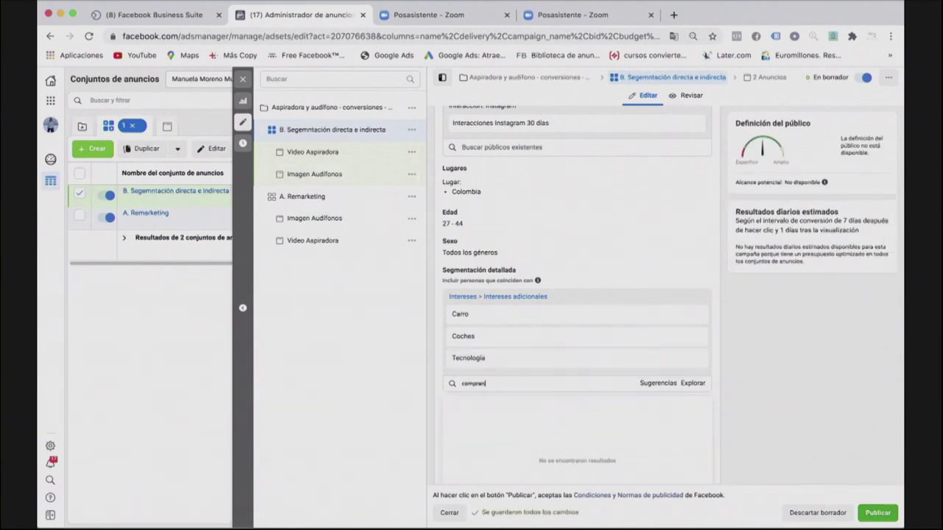
type("an")
key("super+a")
key("BackSpace")
type("compras on")
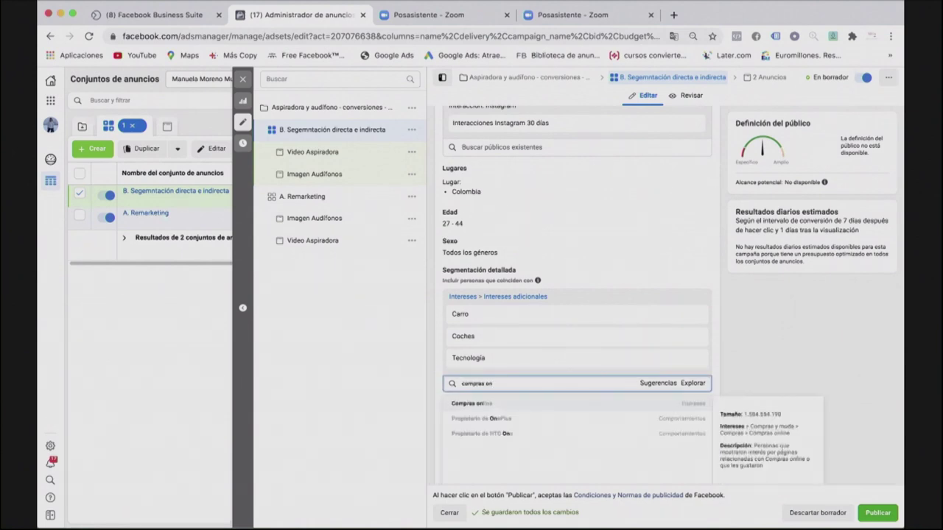
left_click(486, 403)
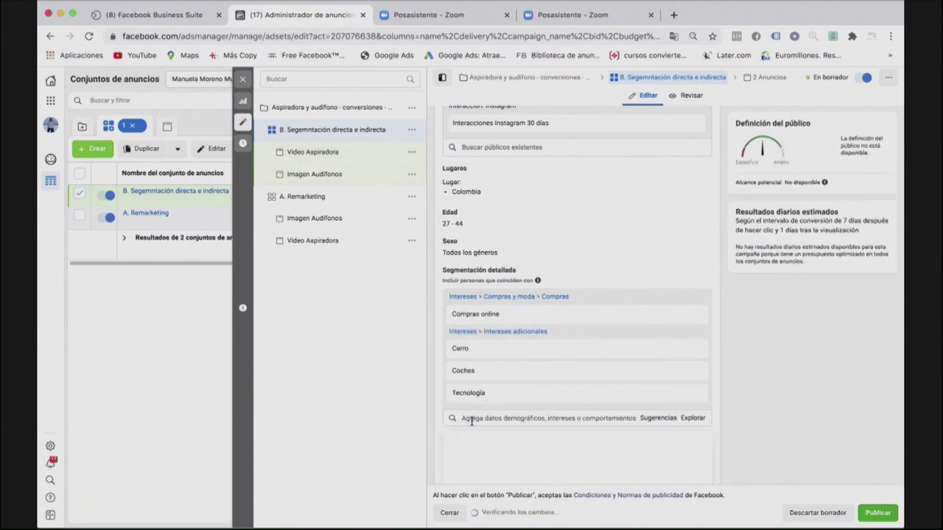
Search the detailed targeting for "audifonos" and clear the query.
type("audifono")
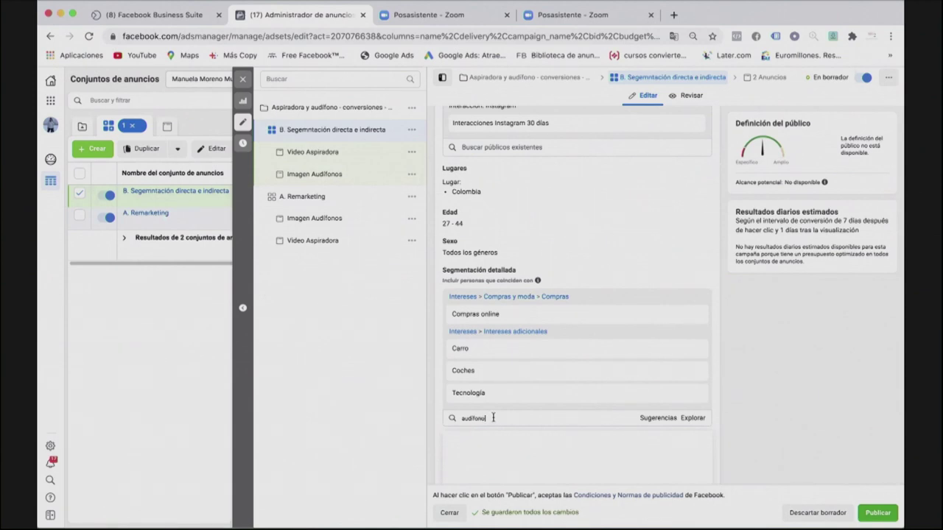
type("s")
key("super+a")
key("BackSpace")
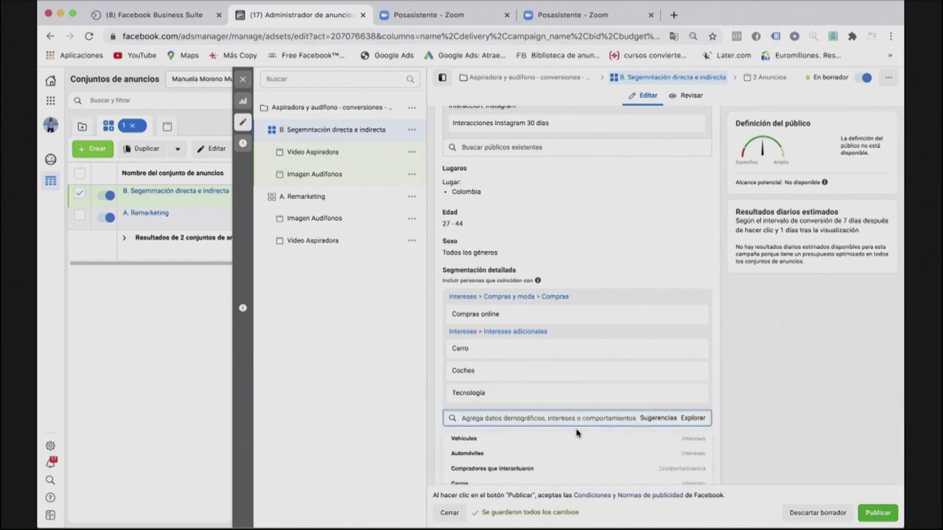
Add the suggested interests Vehículos, Compras and Electrónica to ad set B's detailed targeting.
left_click(466, 441)
scroll(478, 460, "down", 1)
scroll(483, 459, "down", 3)
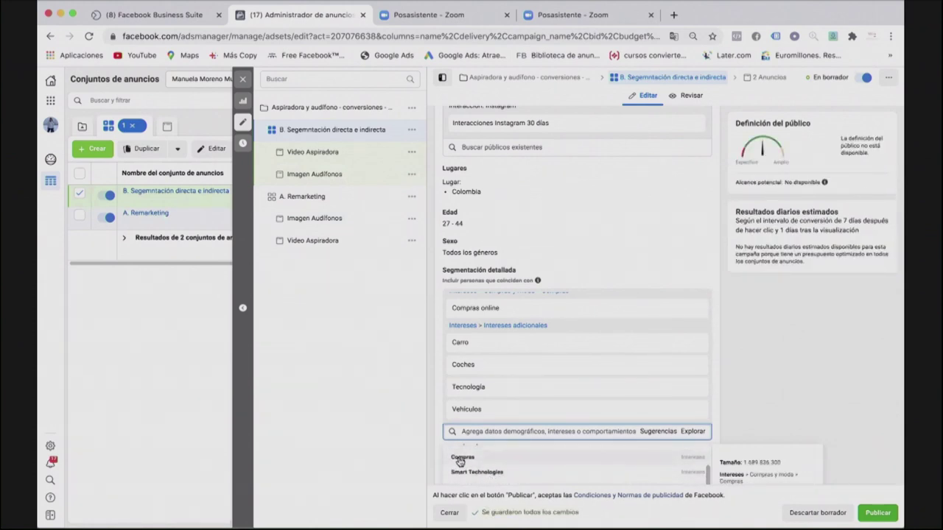
left_click(462, 451)
scroll(786, 423, "down", 2)
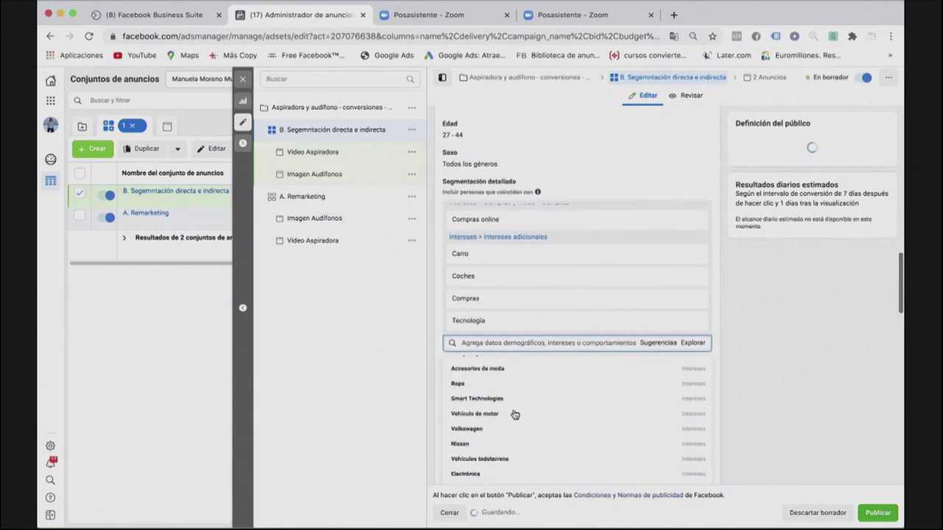
left_click(474, 396)
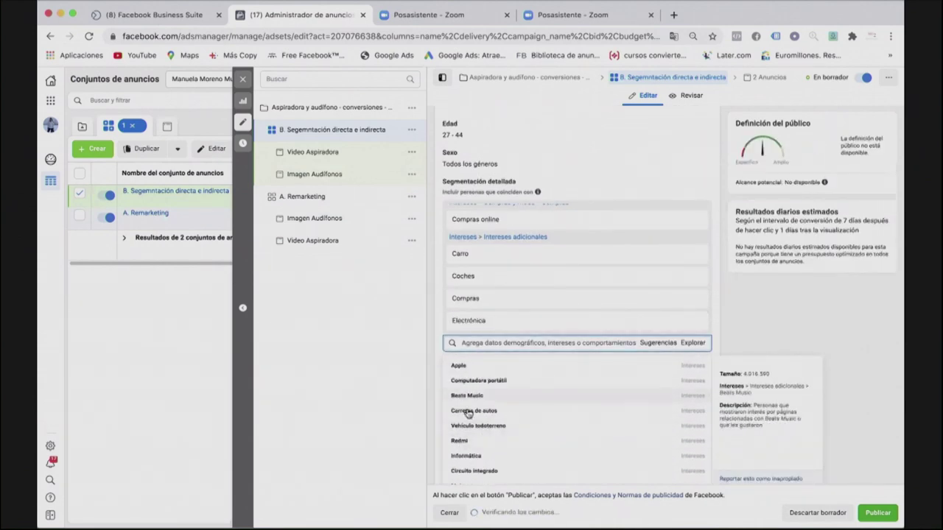
Search ad set B's detailed targeting for "ford" and "renault", adding the interests Ford F-100 and Renault Clio.
mouse_move(474, 440)
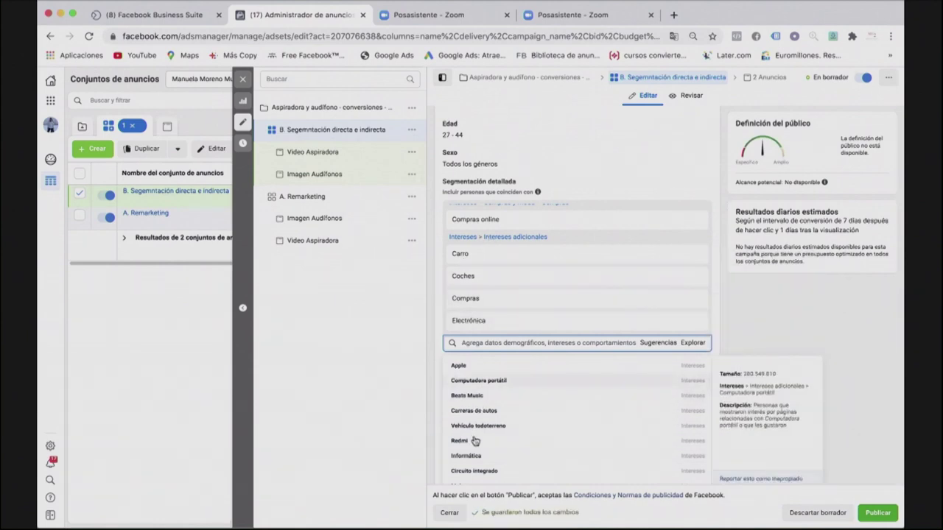
scroll(475, 443, "down", 3)
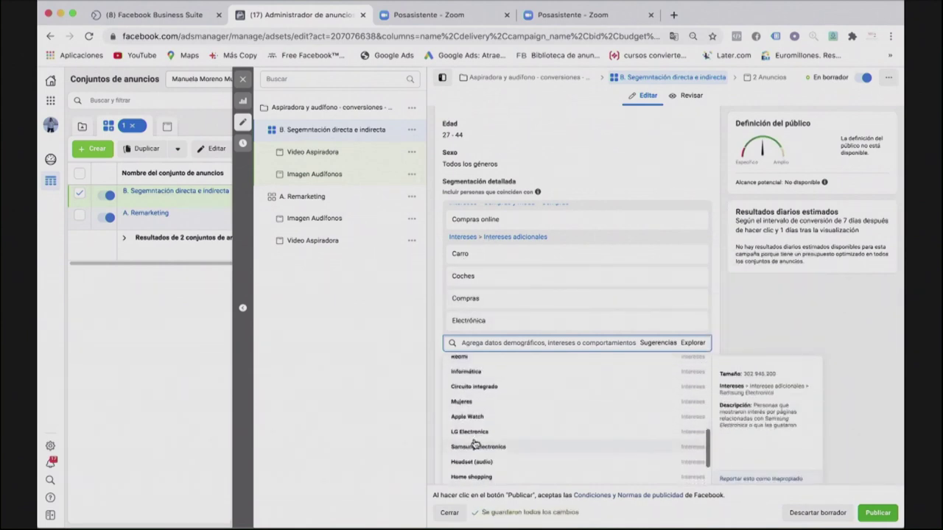
scroll(474, 442, "down", 2)
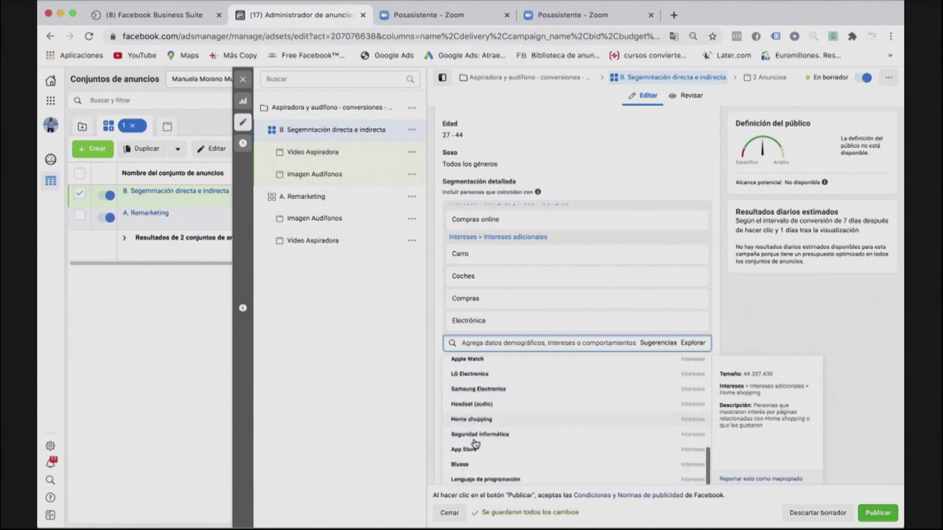
scroll(474, 442, "up", 3)
scroll(475, 443, "up", 2)
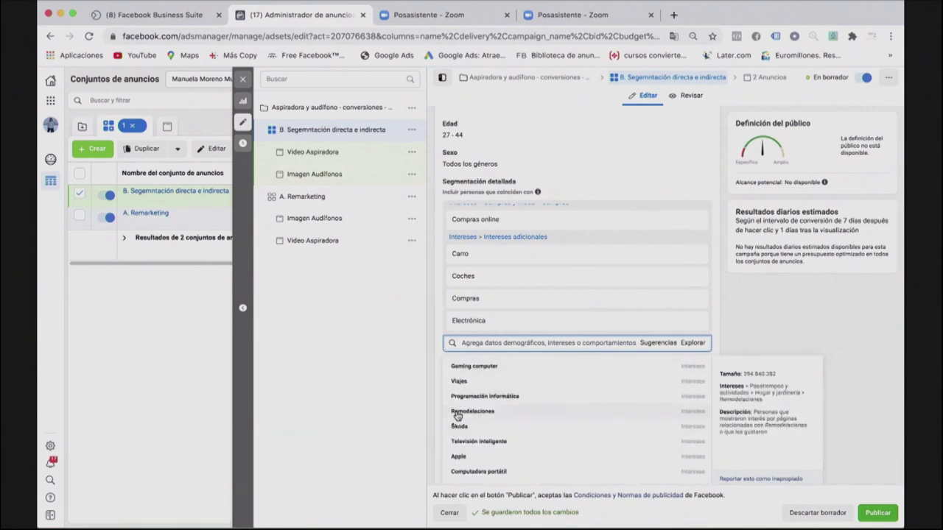
scroll(457, 416, "up", 2)
left_click(462, 342)
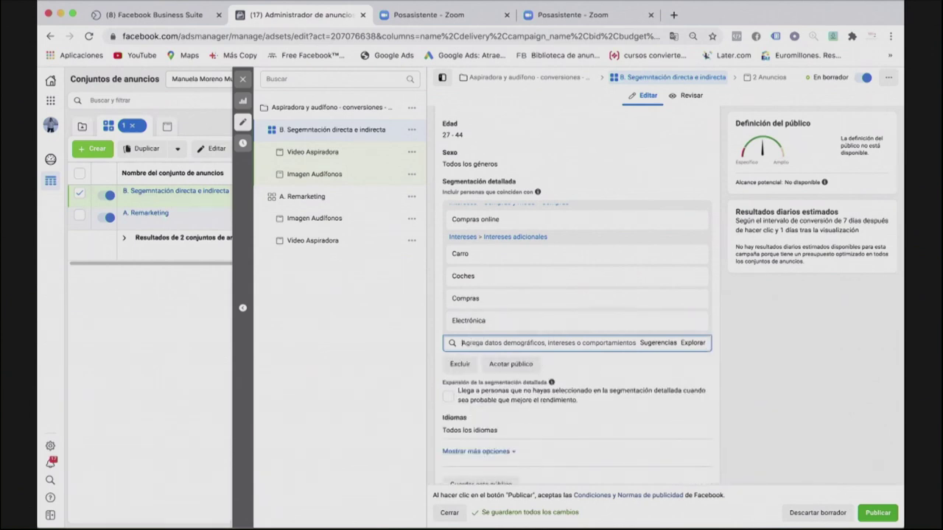
type("ford")
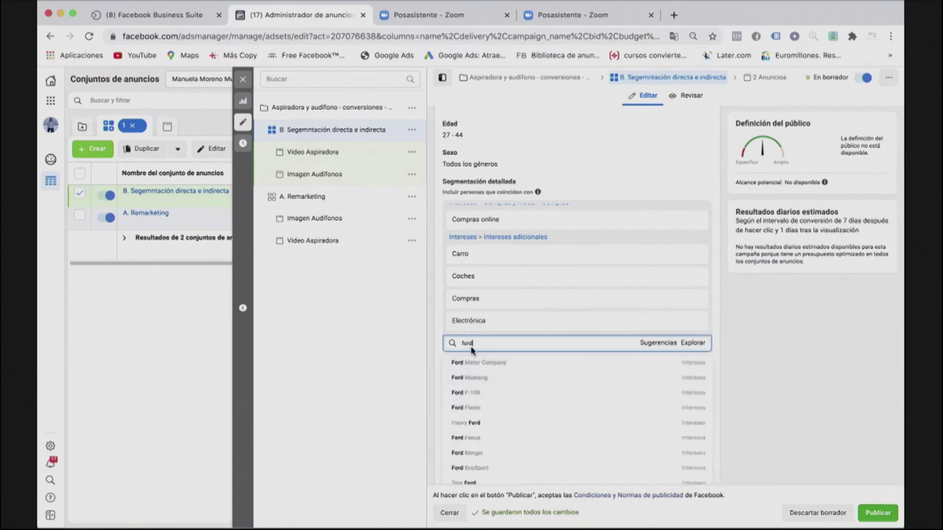
scroll(452, 440, "down", 1)
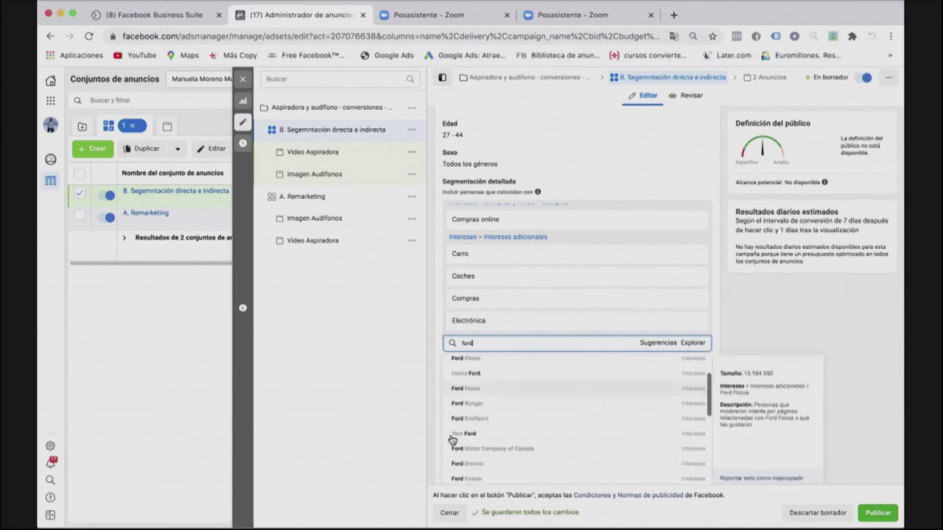
scroll(453, 440, "up", 1)
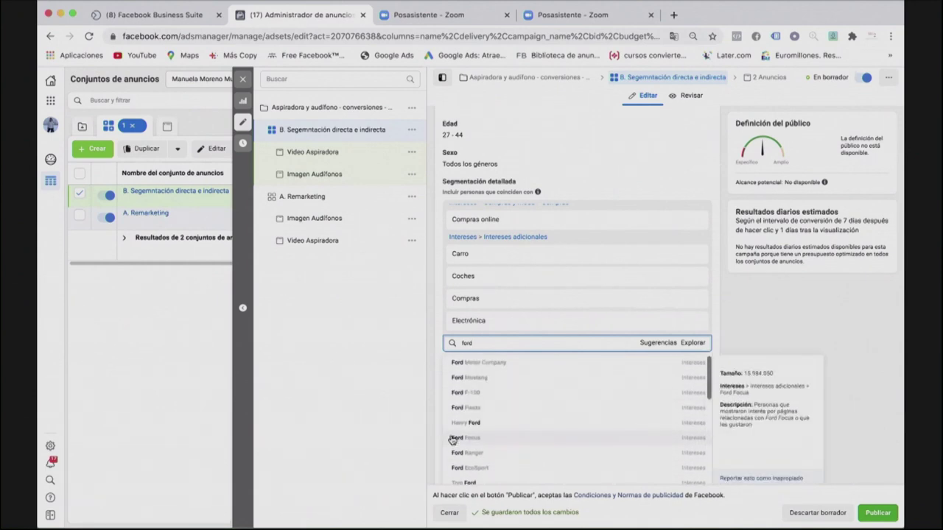
left_click(458, 396)
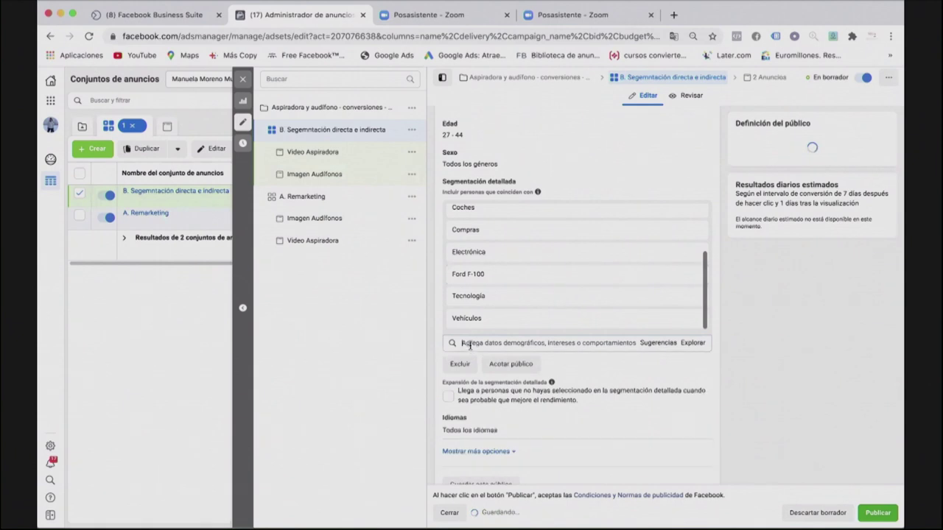
type("renault")
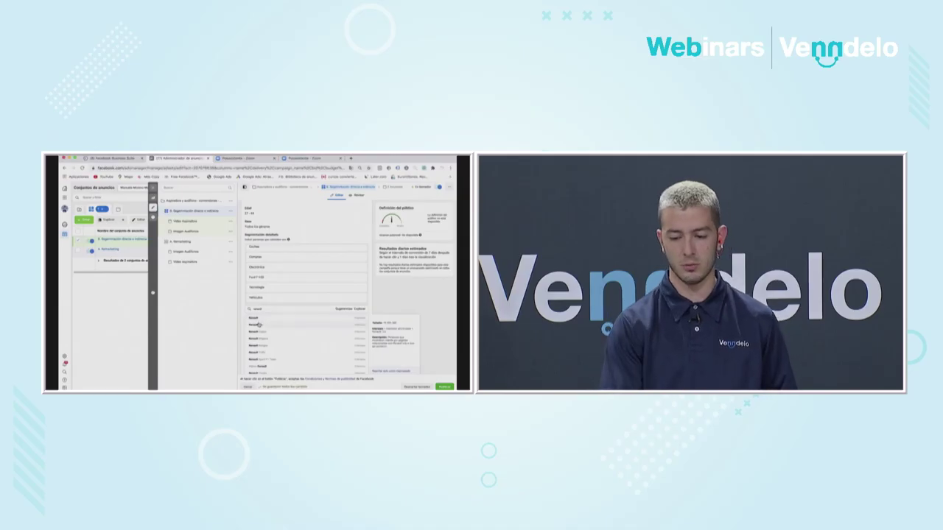
left_click(259, 324)
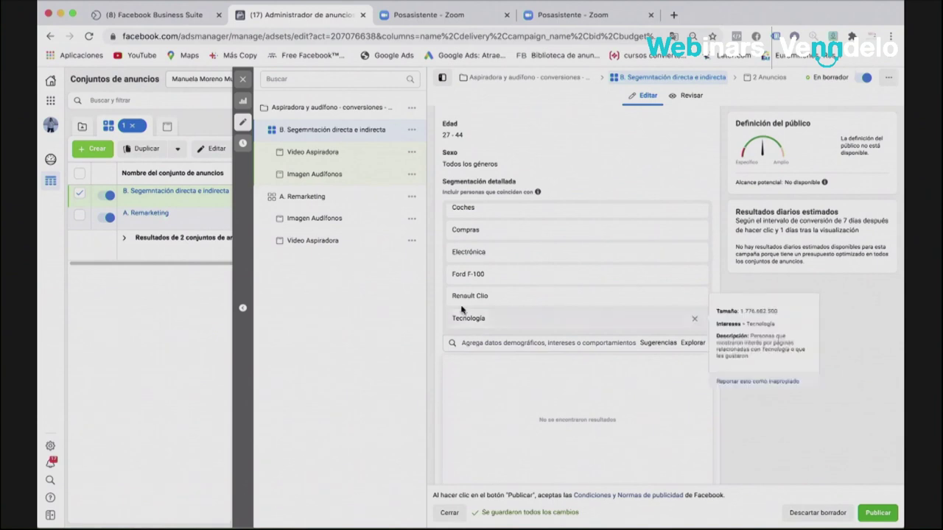
left_click(52, 102)
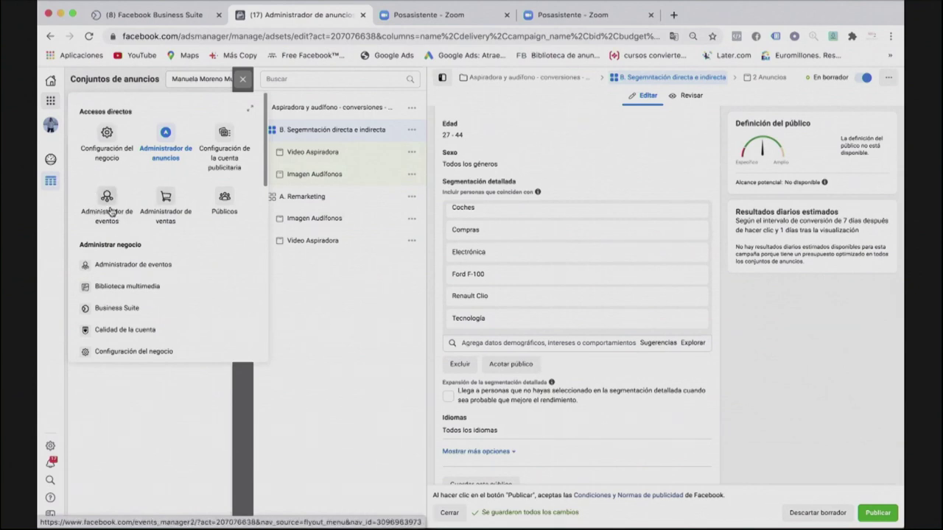
left_click(338, 313)
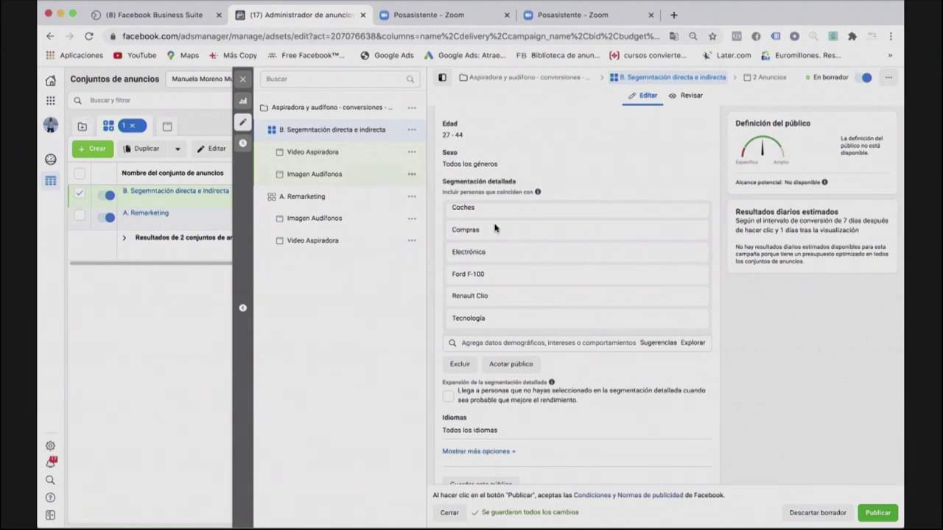
scroll(527, 243, "up", 2)
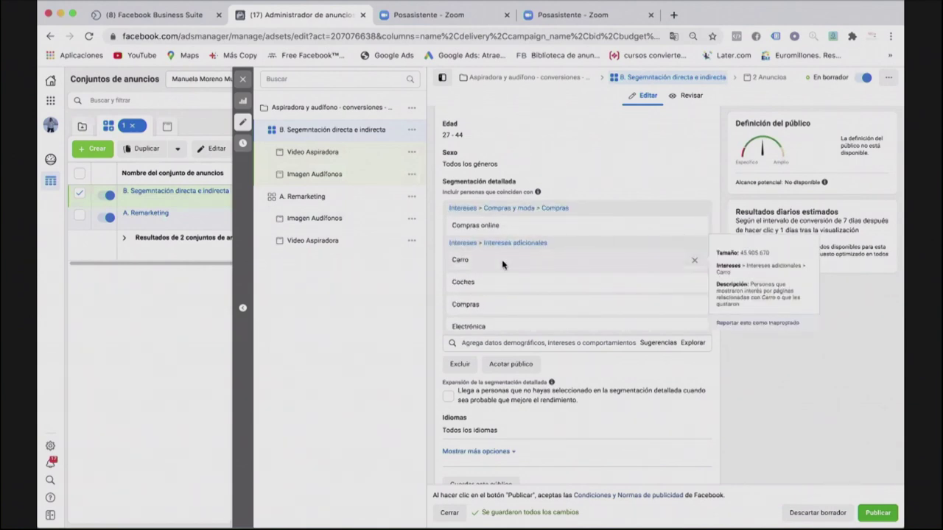
scroll(512, 295, "down", 1)
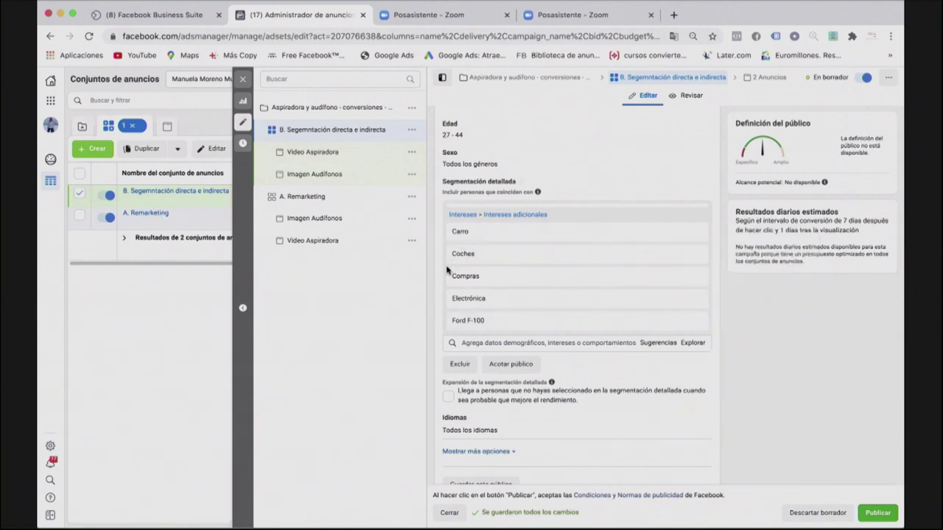
scroll(513, 295, "down", 3)
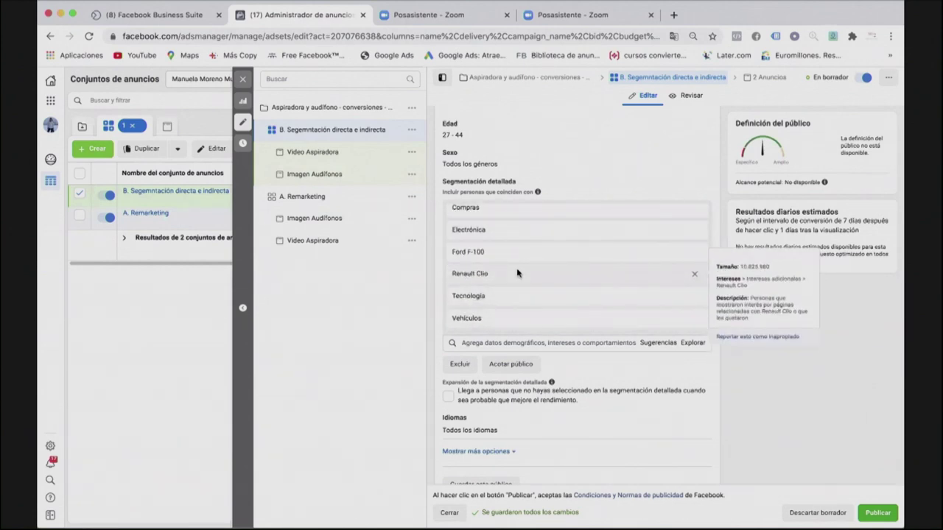
scroll(518, 273, "up", 5)
scroll(517, 272, "down", 3)
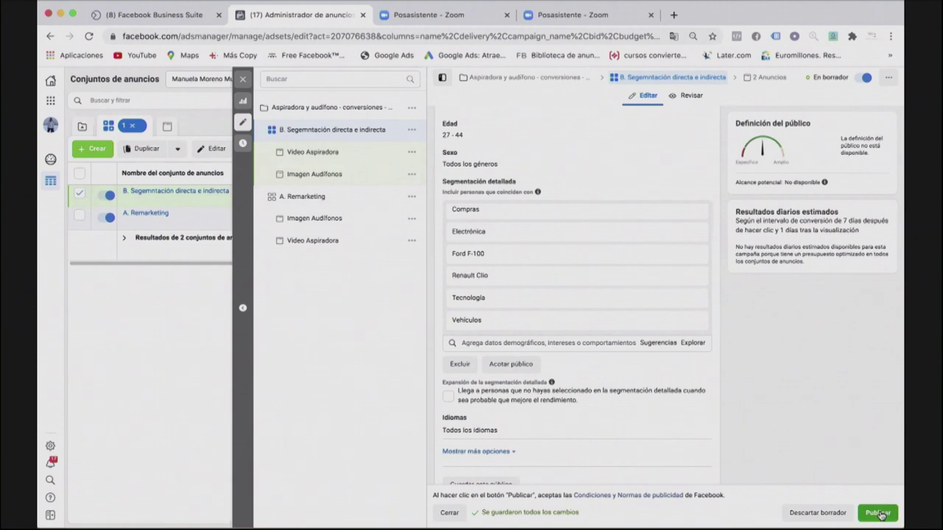
Duplicate ad set B once within the original campaign.
left_click(412, 131)
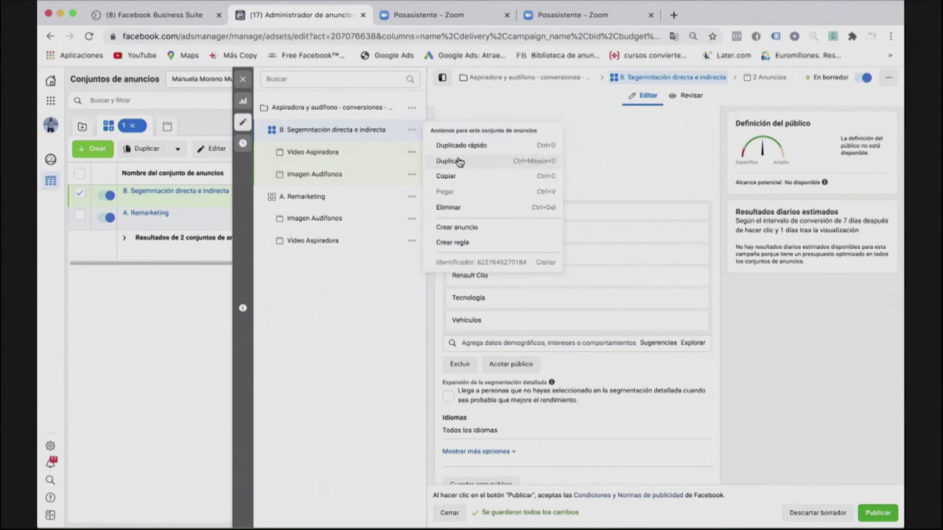
left_click(448, 161)
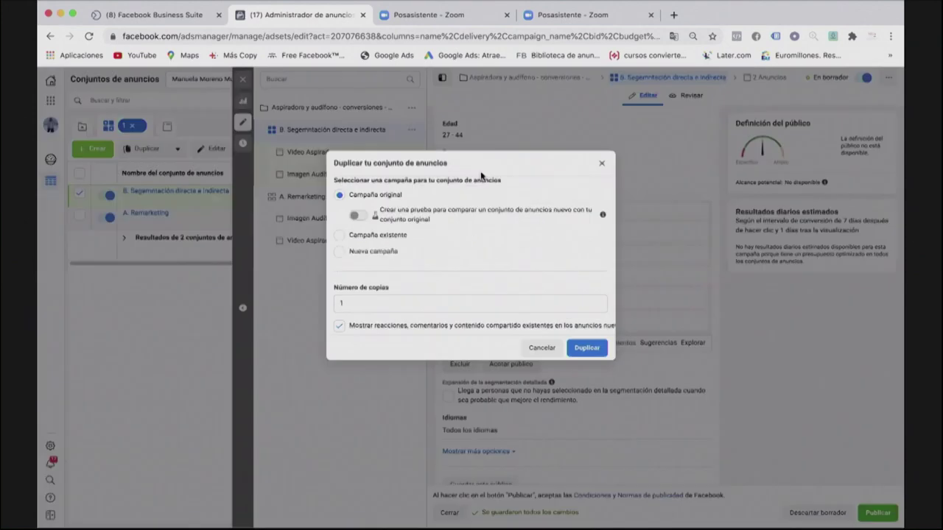
left_click(589, 351)
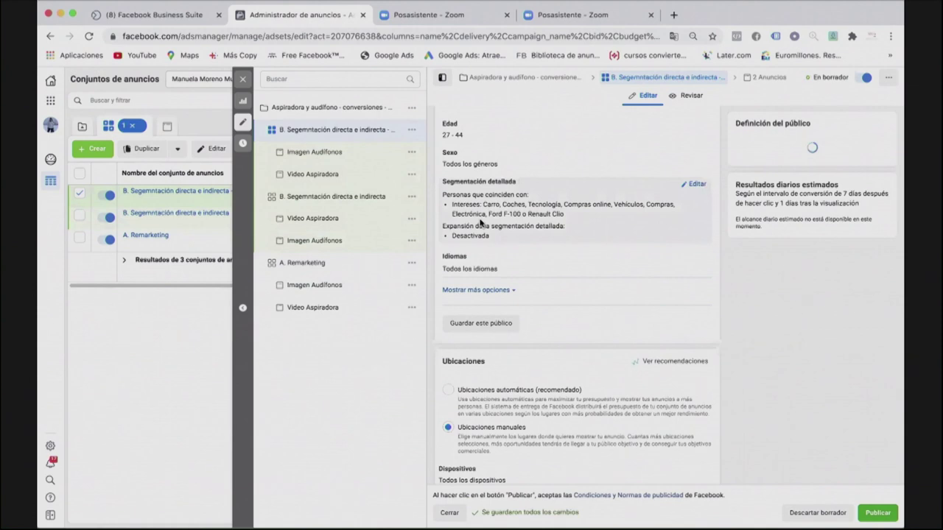
Rename the duplicated ad set as "C. Segmentación random".
scroll(515, 192, "up", 15)
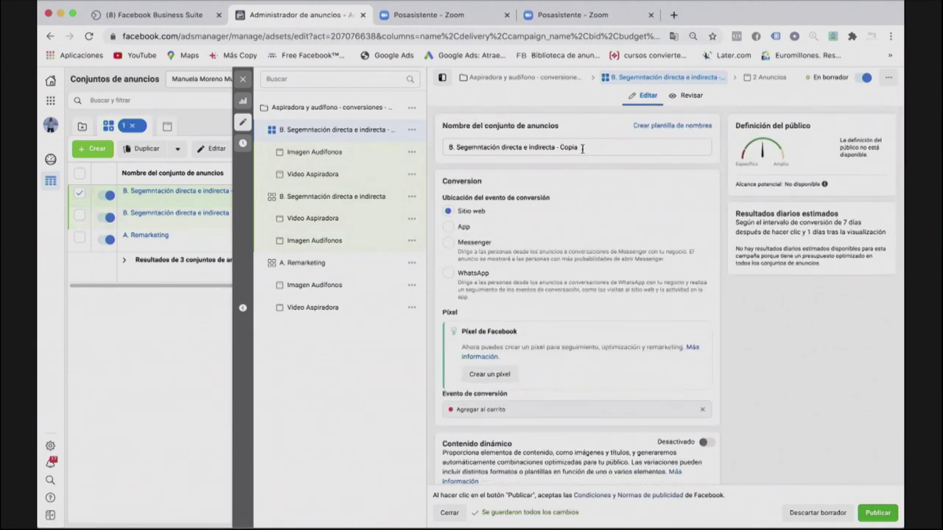
triple_click(582, 150)
type("C")
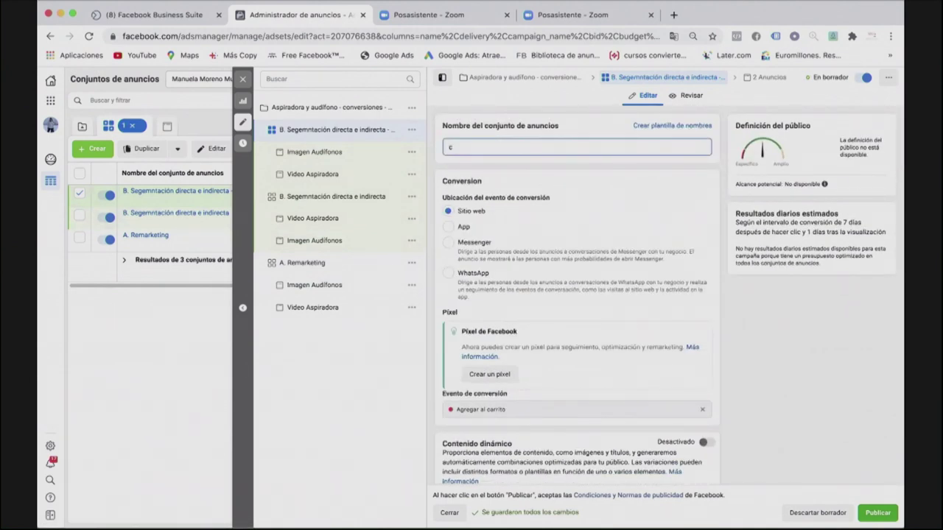
key("BackSpace")
type("C. Segmentación random")
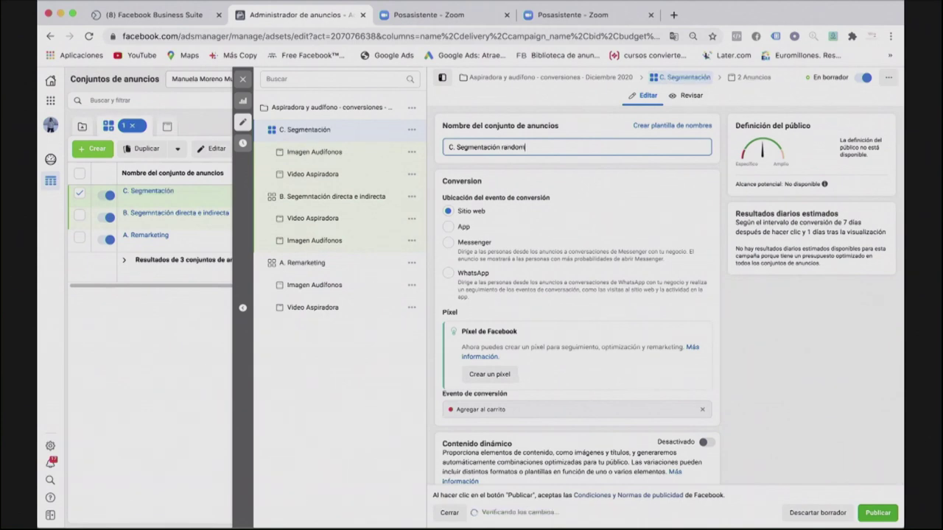
Remove all the inherited interests, from Compras online to Vehículos, from ad set C's detailed targeting.
scroll(560, 235, "down", 5)
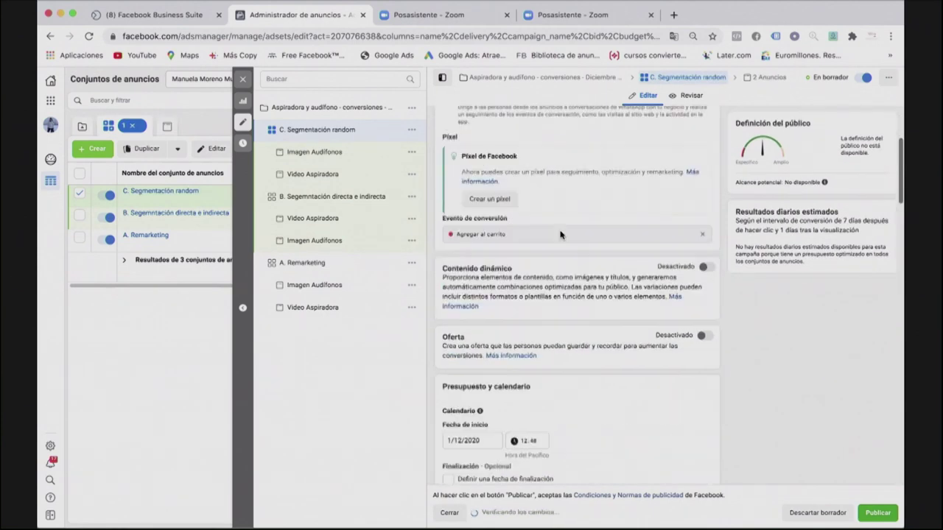
scroll(560, 235, "down", 3)
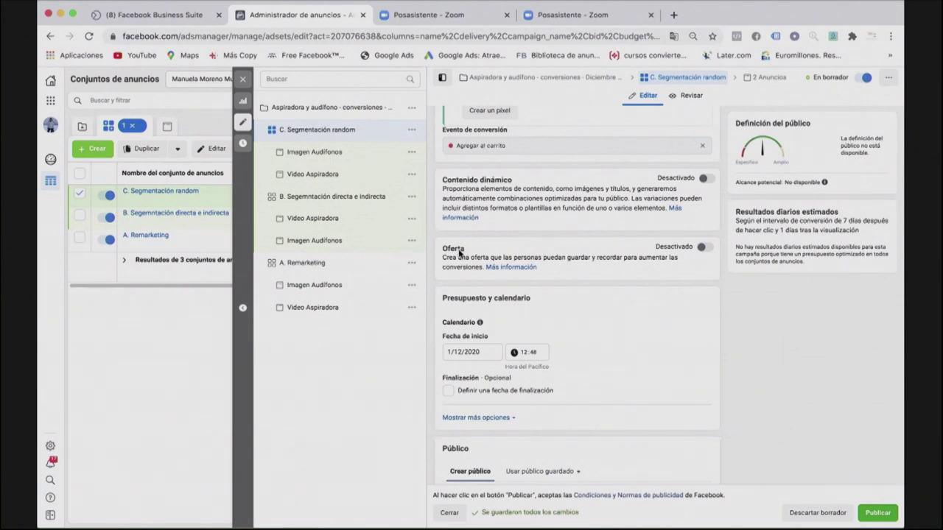
scroll(459, 253, "down", 10)
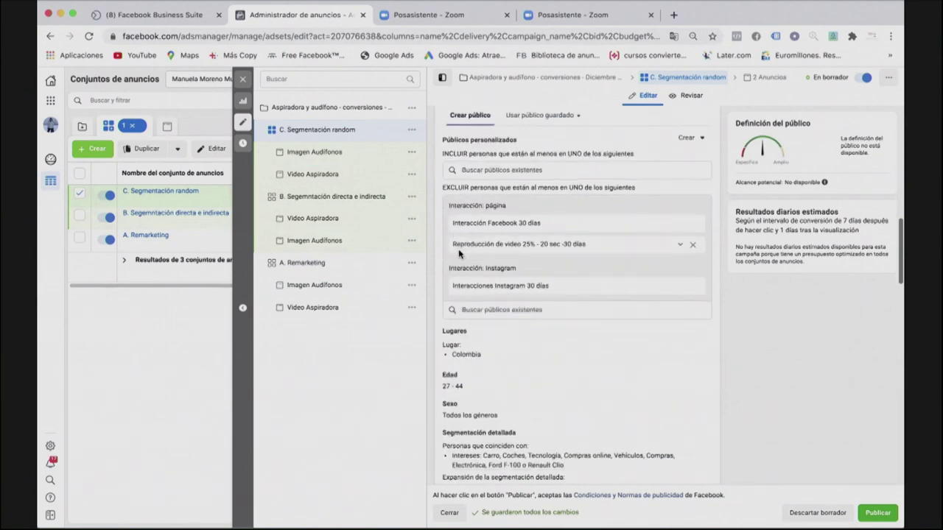
scroll(458, 253, "down", 7)
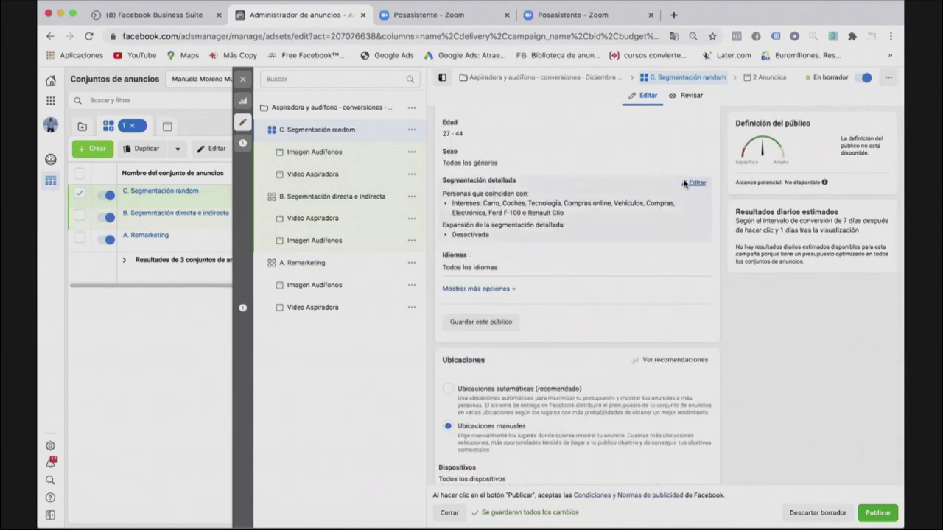
scroll(612, 177, "up", 1)
scroll(612, 178, "up", 6)
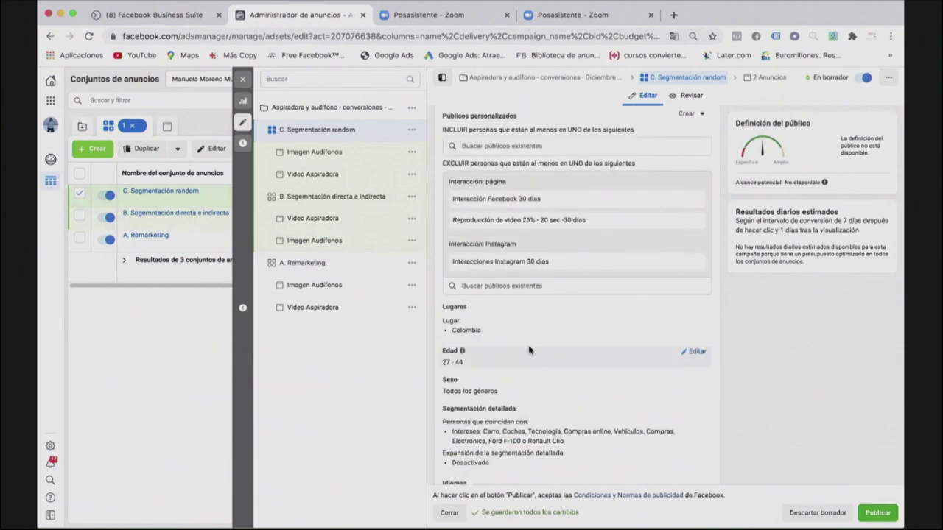
scroll(527, 346, "down", 5)
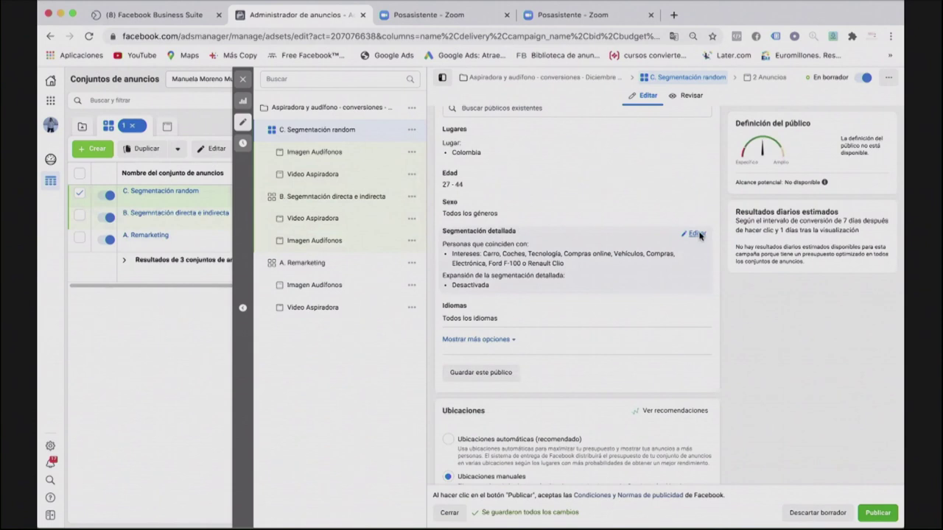
left_click(697, 235)
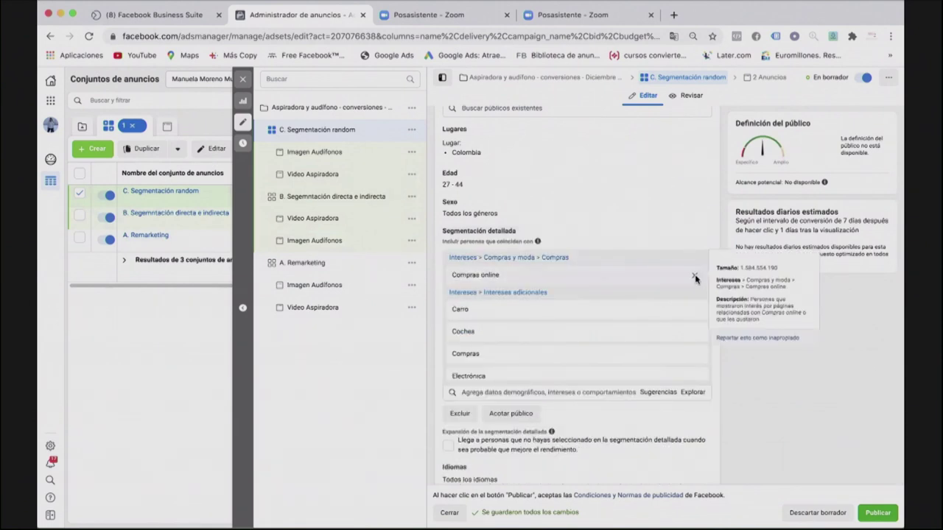
left_click(695, 277)
left_click(695, 277)
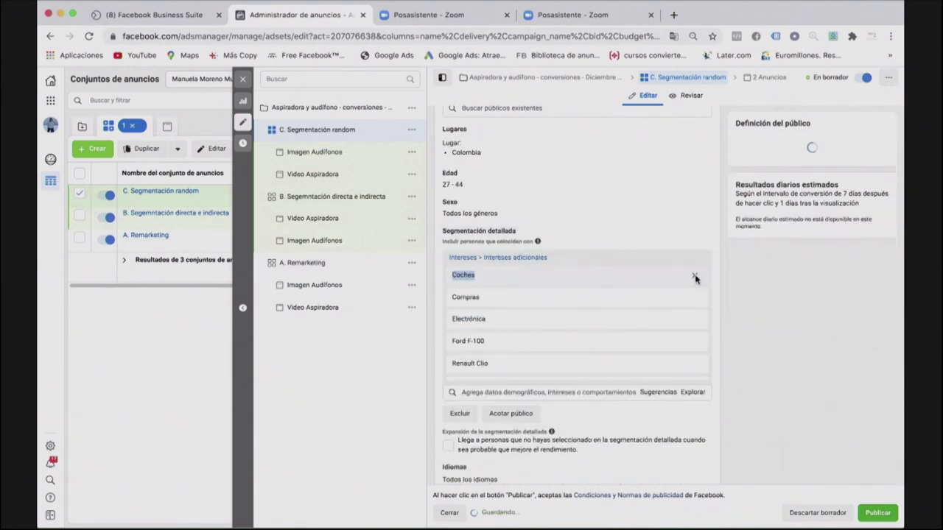
left_click(694, 277)
left_click(695, 277)
left_click(695, 277)
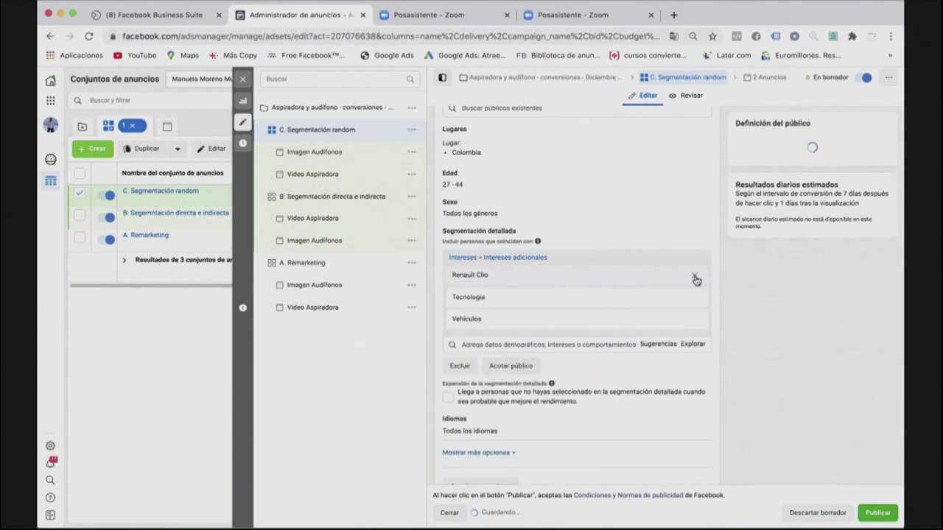
left_click(695, 277)
left_click(695, 278)
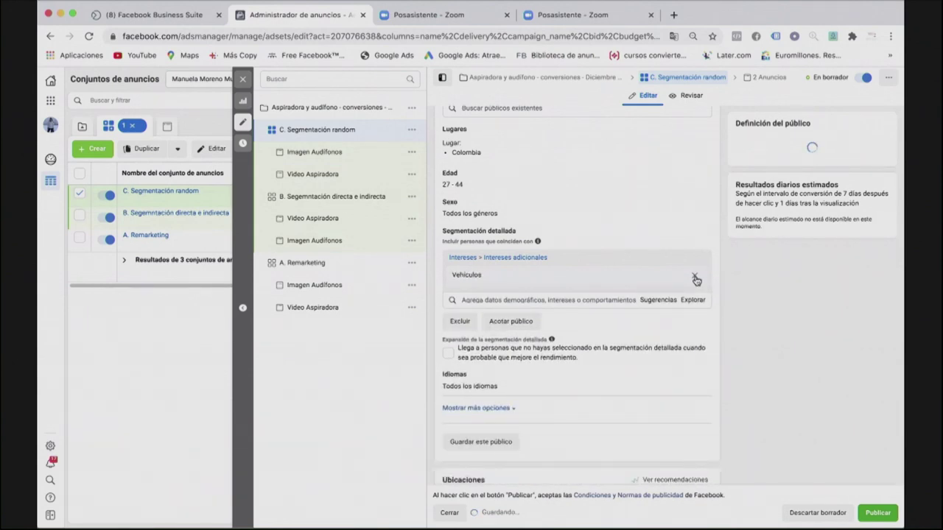
left_click(695, 277)
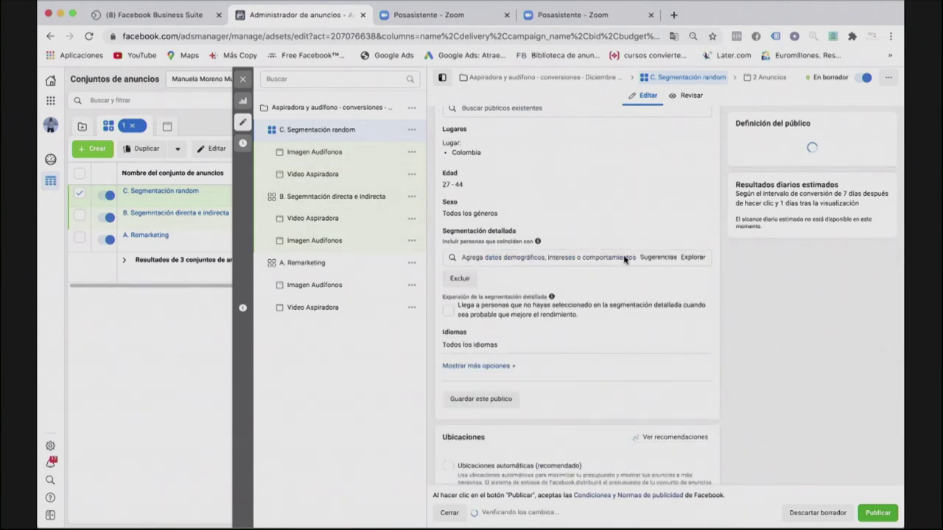
Search ad set C's detailed targeting for "disney" and "netflix", adding the Disney employer entry and the Netflix interest.
left_click(497, 259)
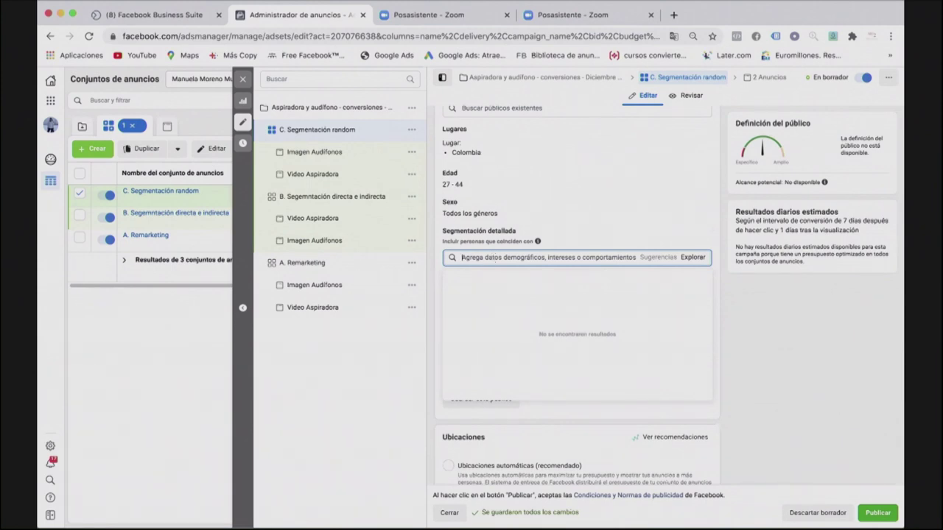
type("d")
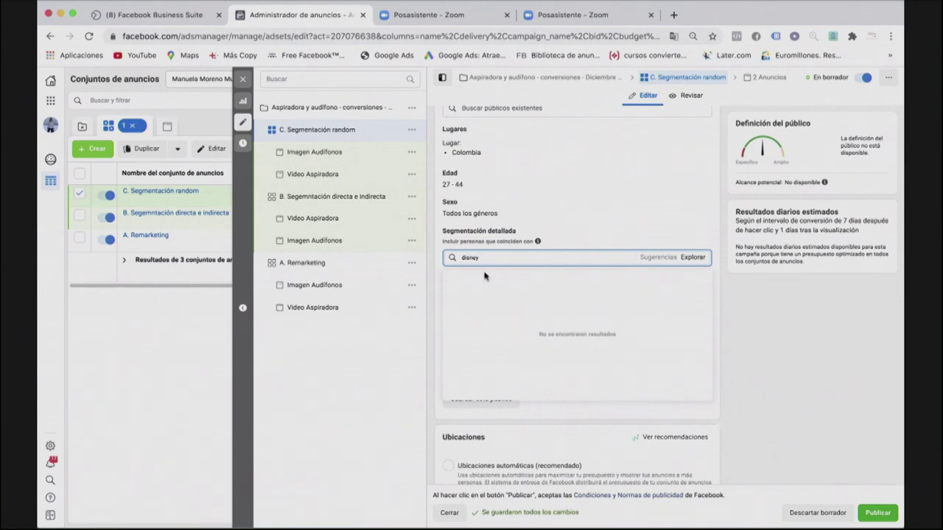
type("isney")
left_click(485, 275)
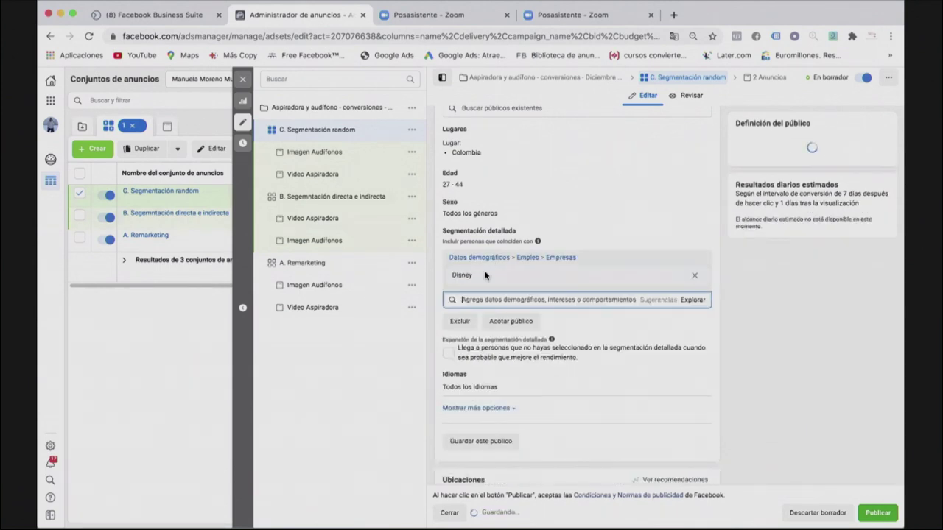
type("netflix")
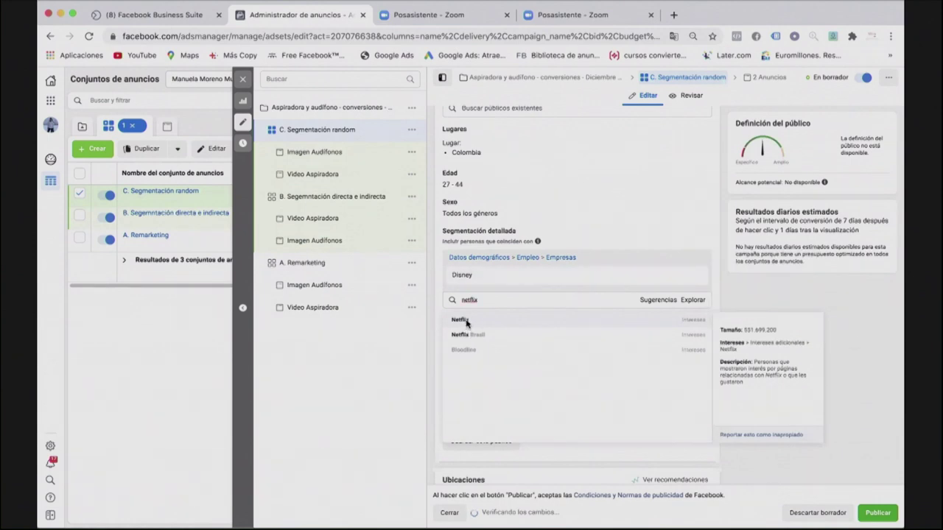
left_click(462, 321)
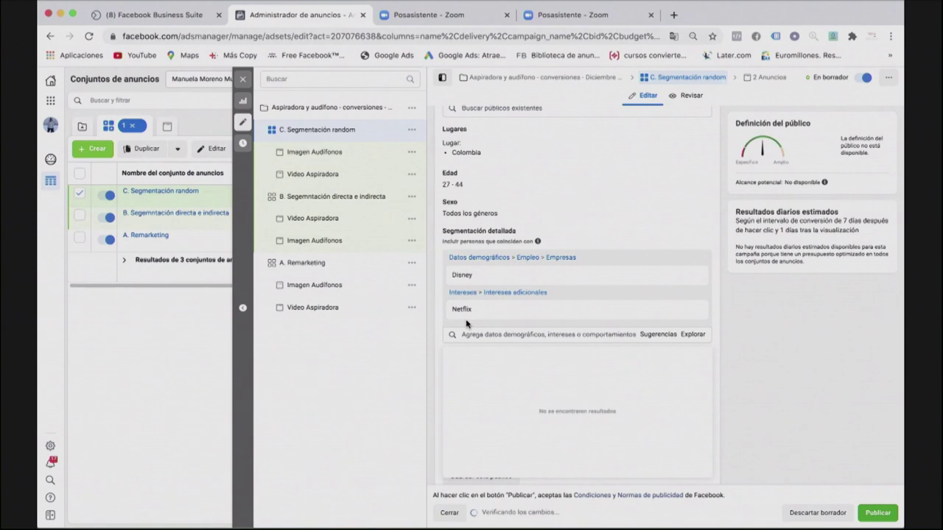
Search for "cocacola" and "naturaleza" in the detailed targeting and add the interests Coca Cola and Naturaleza.
type("coca")
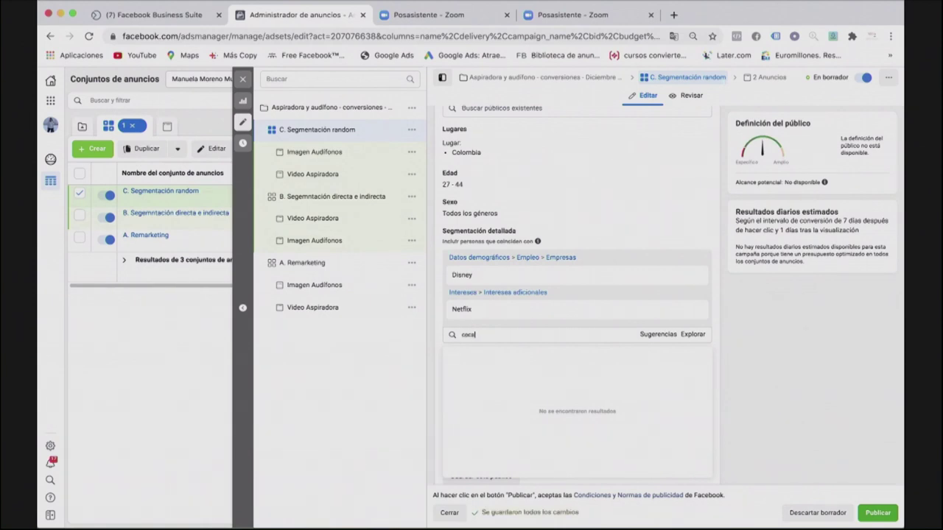
type("cola")
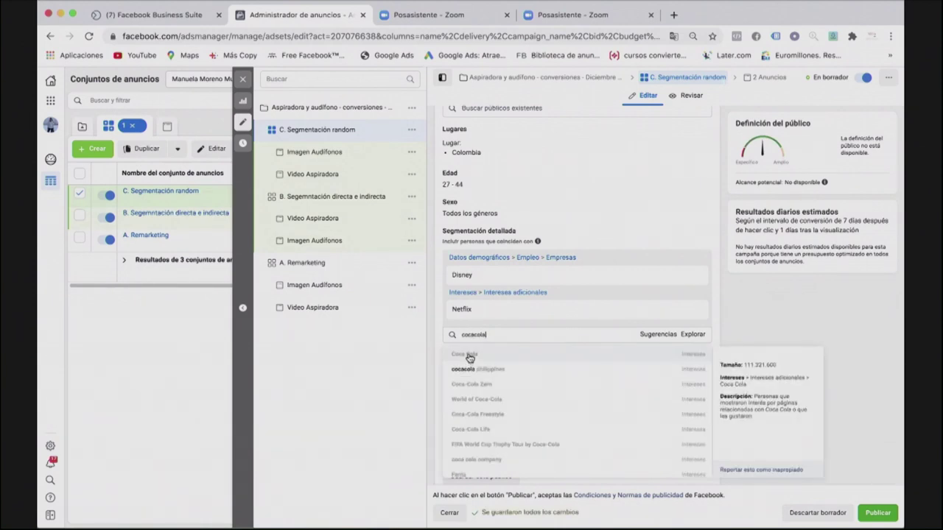
left_click(469, 355)
type("na")
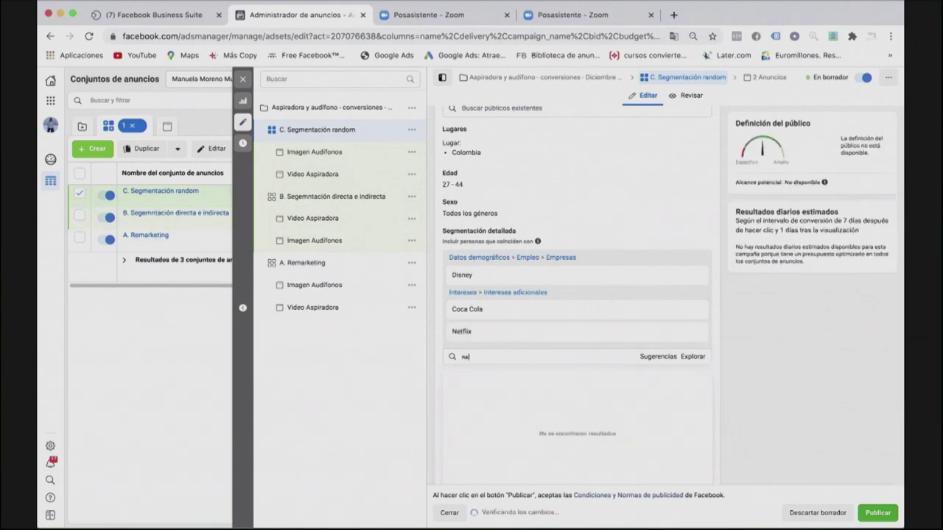
type("turaleza")
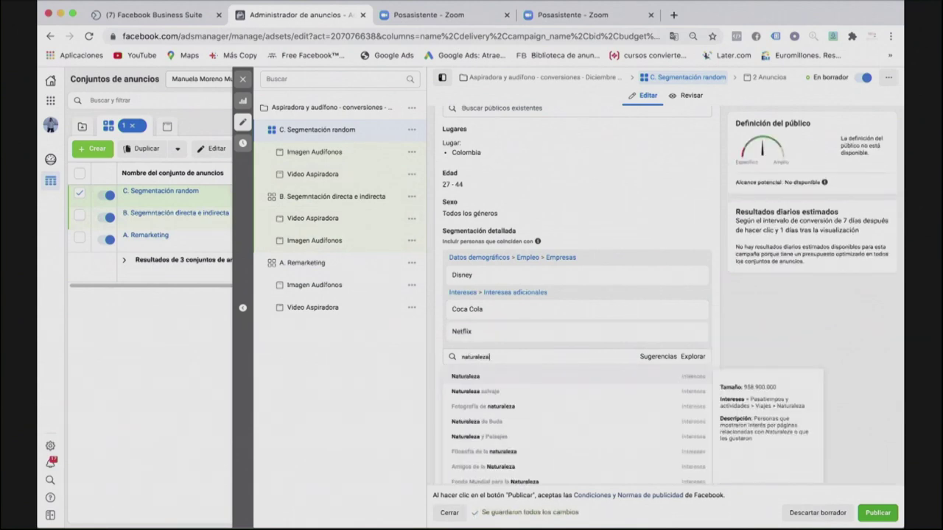
left_click(466, 378)
Add the interests Viajes and Cristiano Ronaldo to ad set C's detailed targeting.
type("viajar")
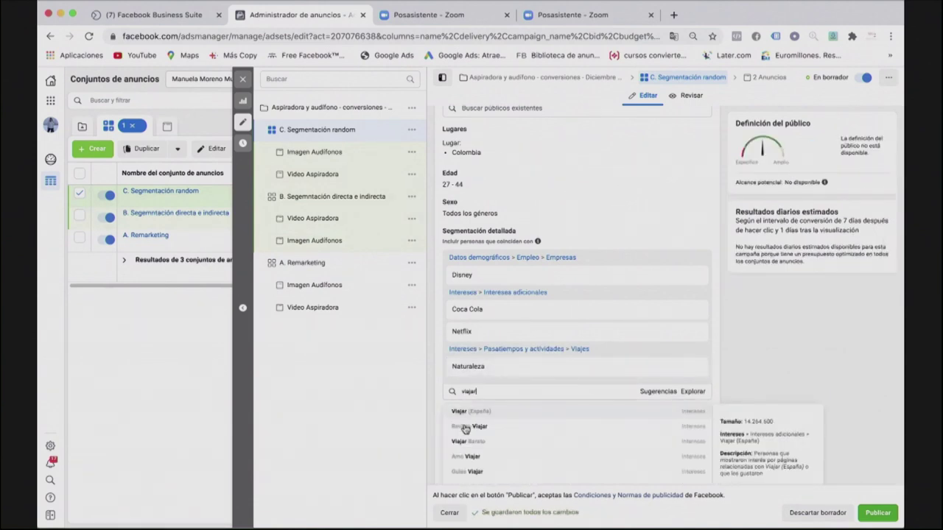
scroll(457, 450, "down", 2)
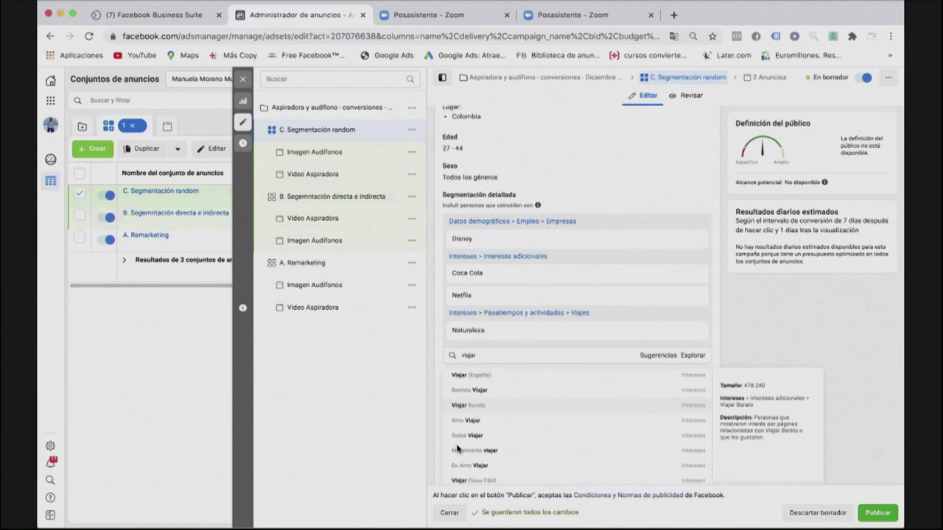
scroll(457, 449, "up", 1)
key("BackSpace")
key("BackSpace")
type("es")
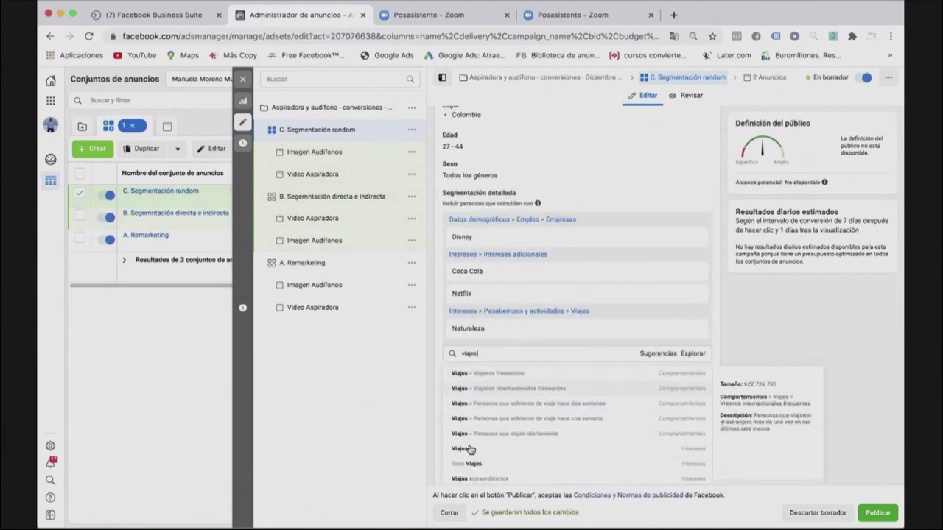
left_click(470, 451)
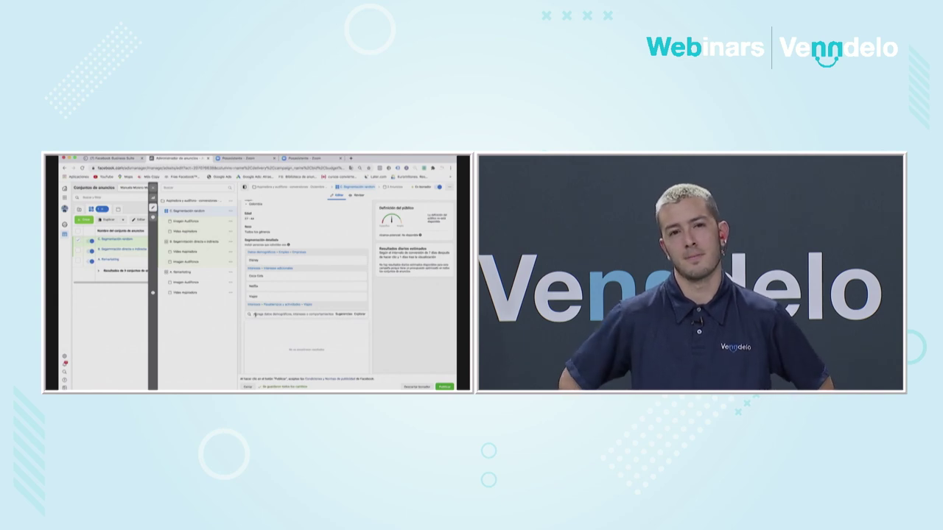
type("cristiano ronald")
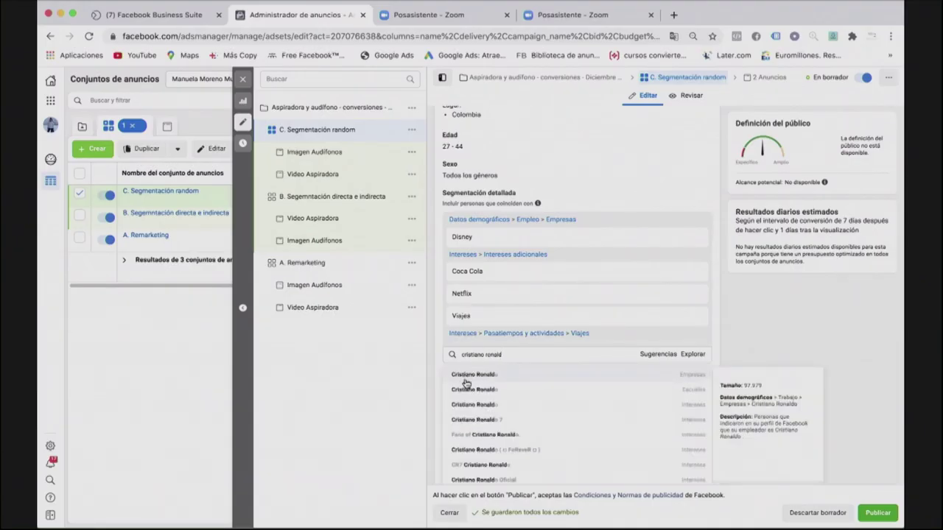
left_click(466, 406)
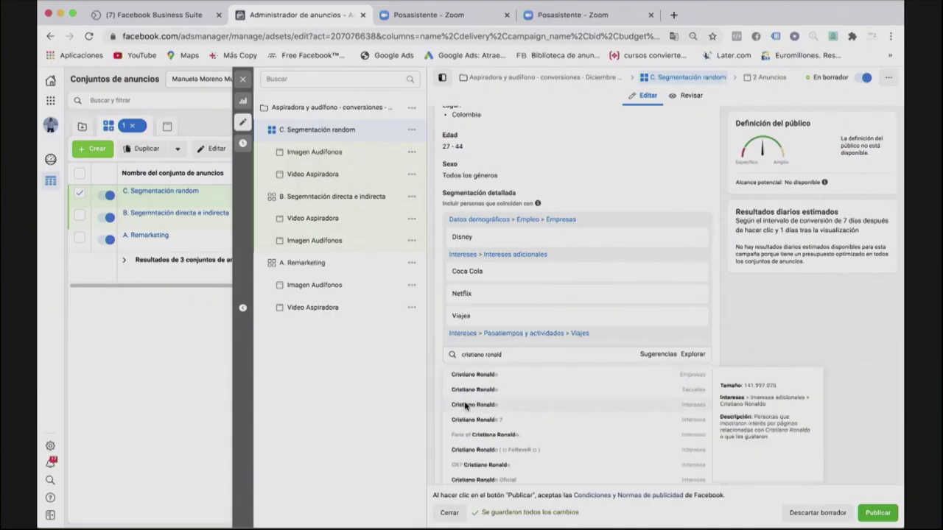
Search the detailed targeting for "ciudades" and add the interest Videojuego de construcción de ciudades.
left_click(474, 355)
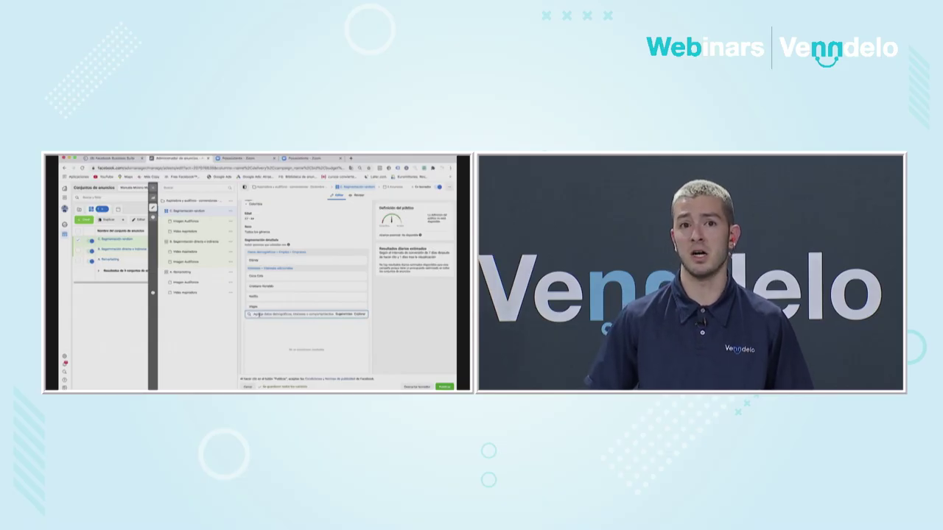
type("ni")
key("BackSpace")
key("BackSpace")
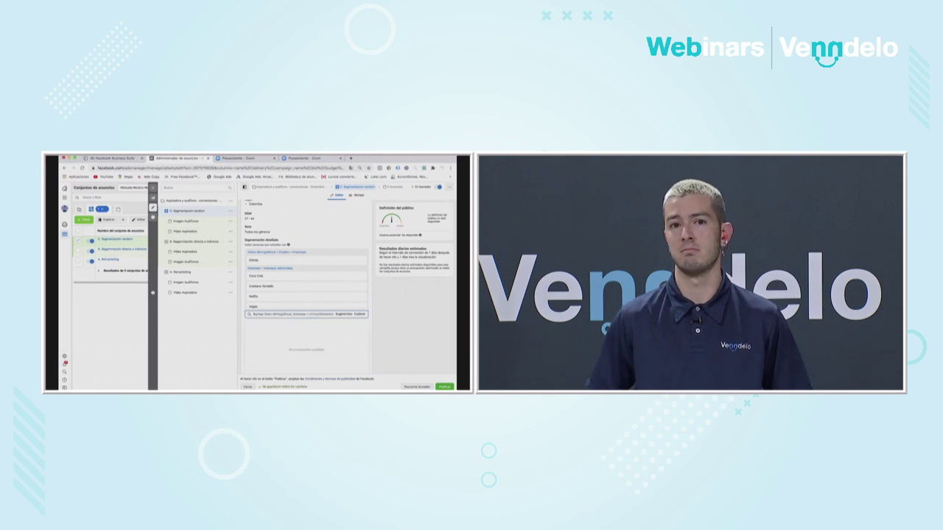
type("Y")
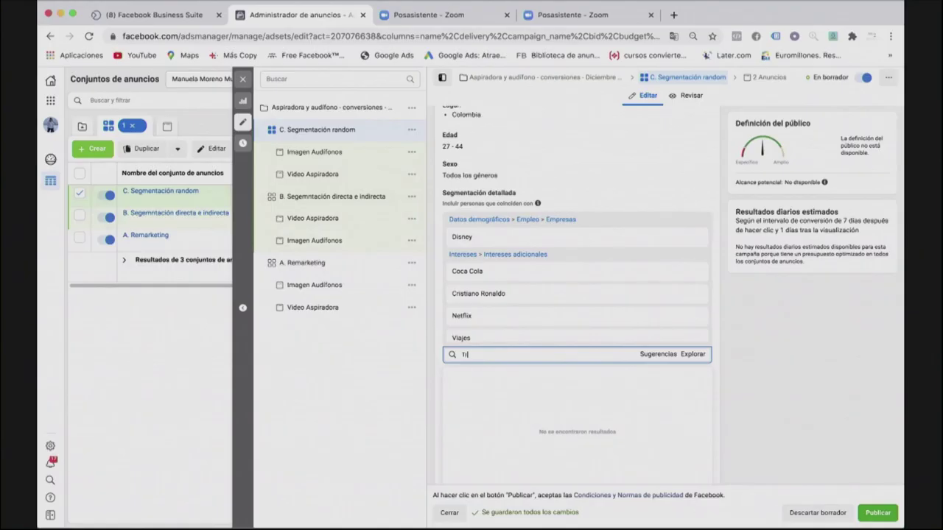
double_click(504, 356)
type("ciudades")
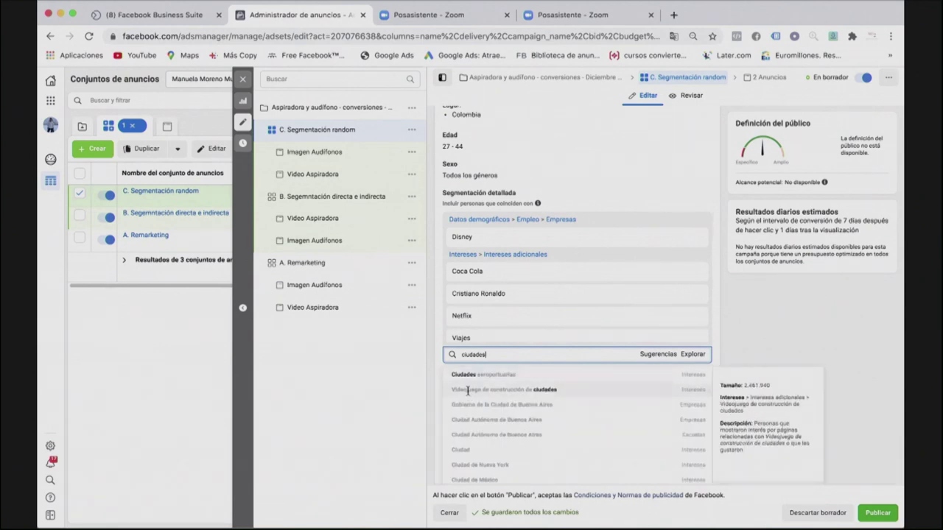
left_click(467, 393)
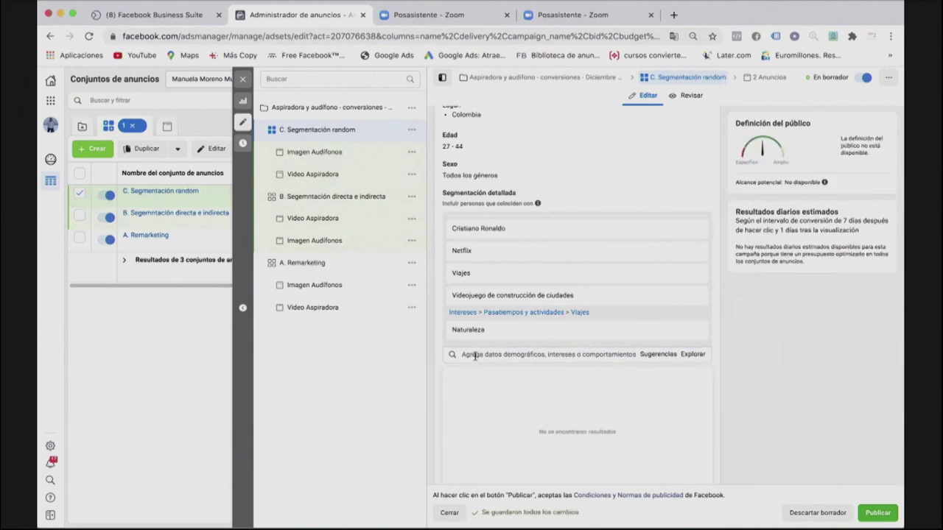
Search for "salud y belleza" and "yoga" in the detailed targeting, adding the interests Salud y Belleza and Yoga.
type("salud y belleza")
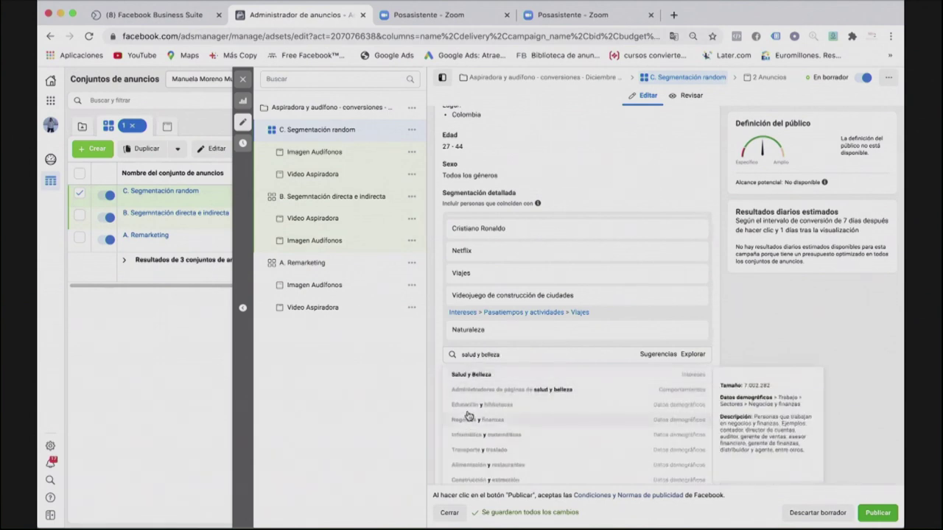
left_click(470, 375)
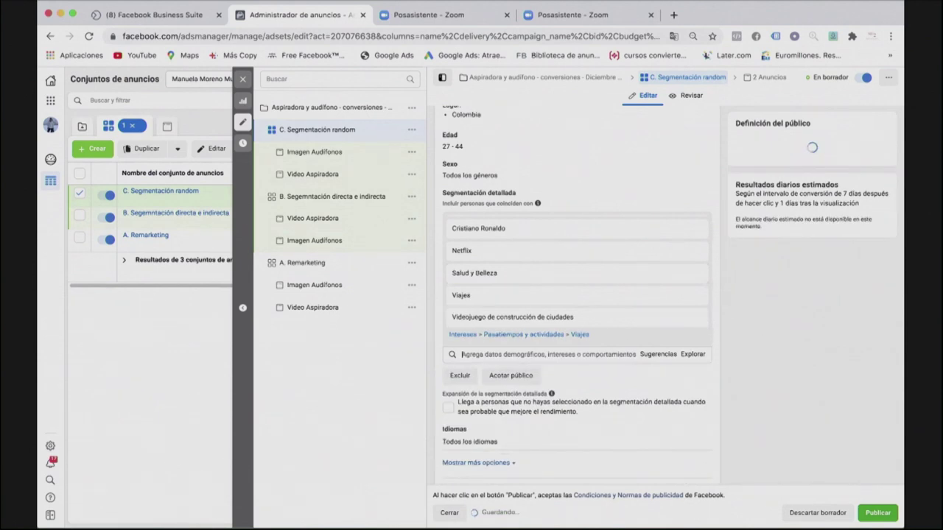
type("yoga")
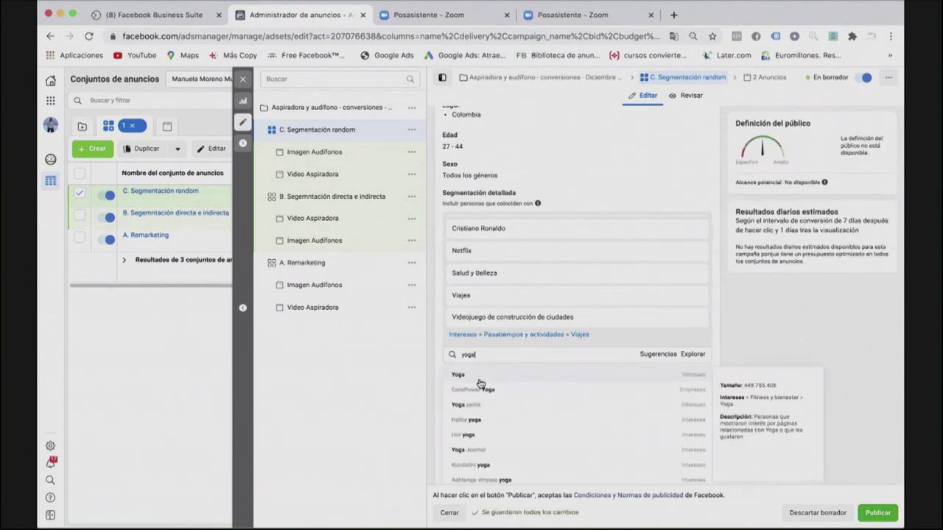
left_click(480, 378)
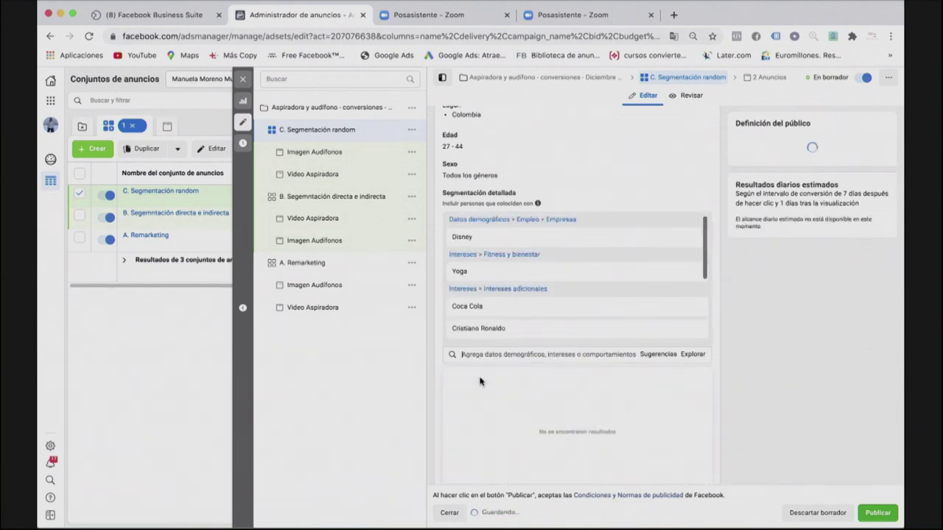
Review the excluded audiences, location, age and detailed targeting interests of the ad set C. Segmentación random.
mouse_move(492, 315)
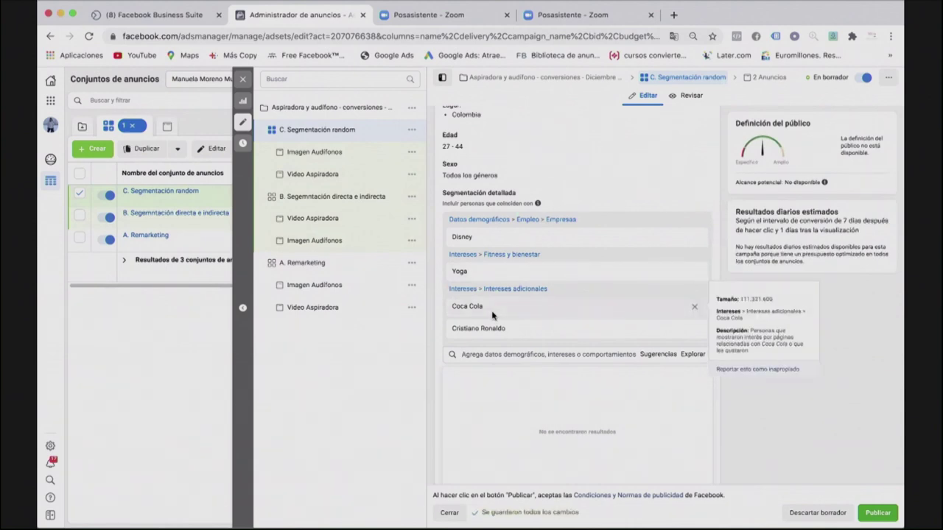
mouse_move(547, 271)
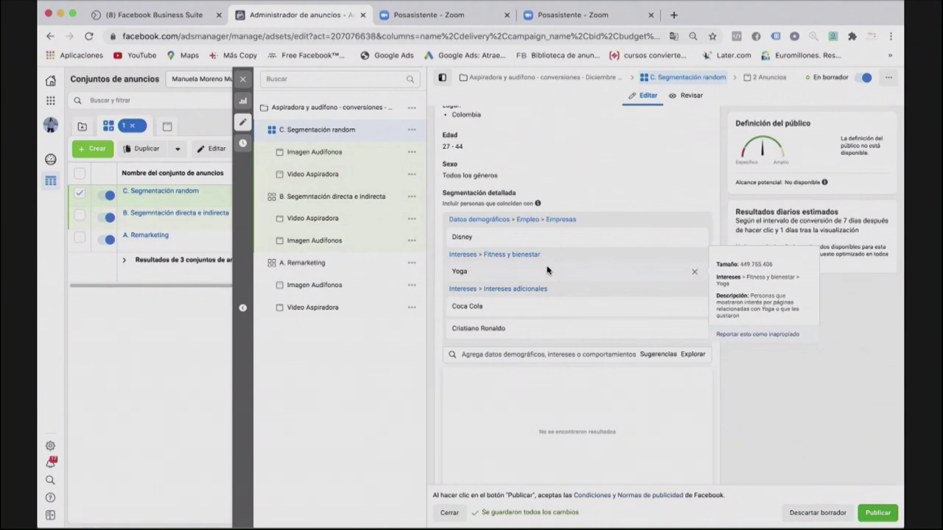
mouse_move(504, 338)
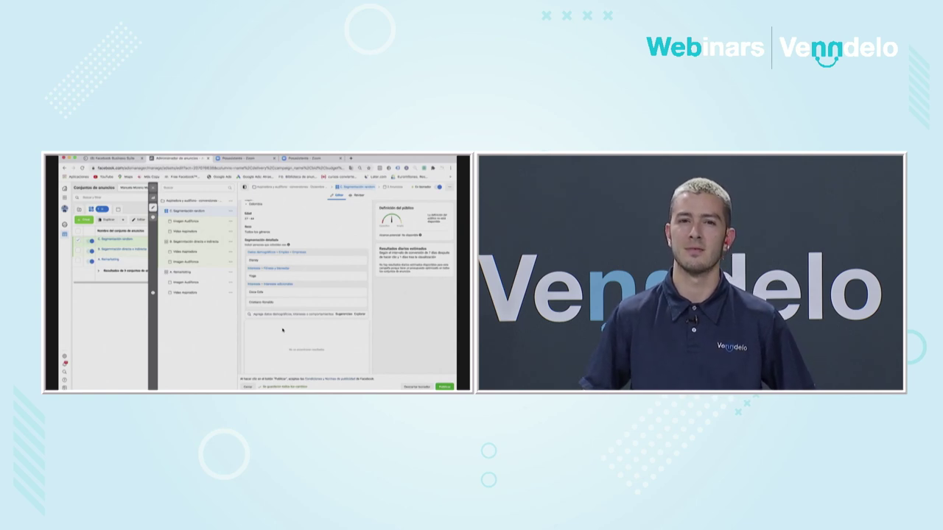
left_click(386, 332)
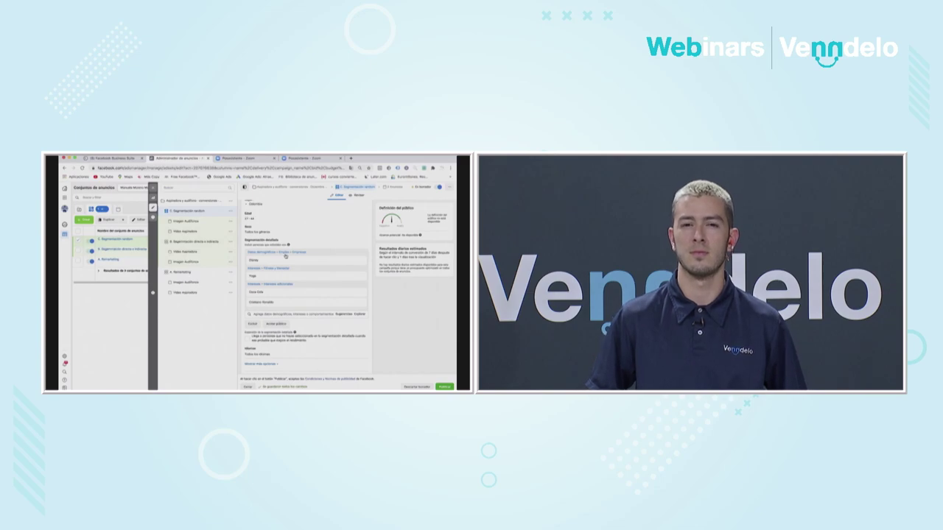
scroll(306, 280, "up", 5)
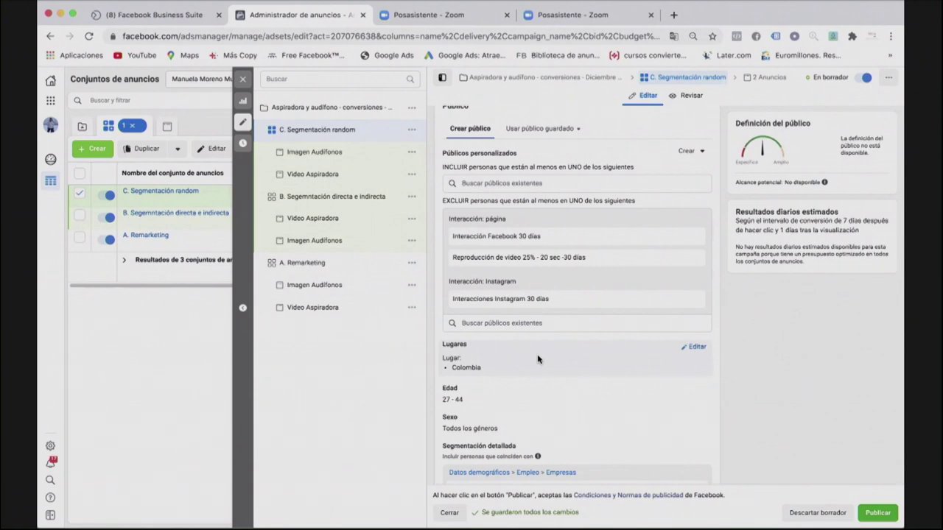
scroll(536, 380, "down", 5)
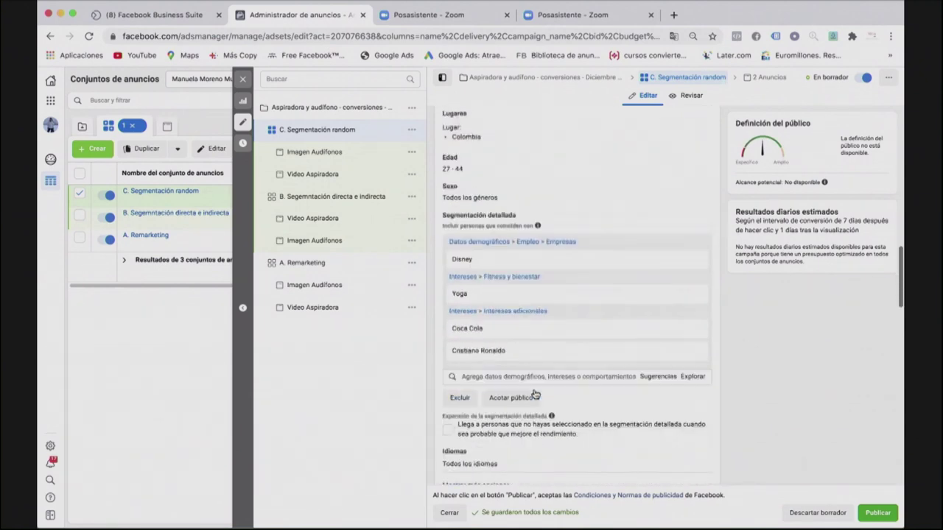
scroll(537, 395, "down", 1)
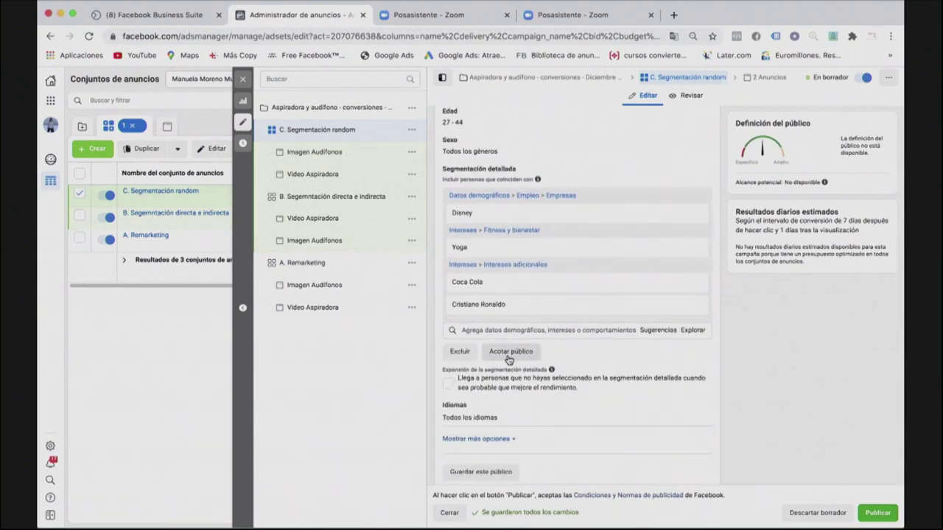
Try narrowing ad set C's audience with the additional interests Carros and Mercado libre, and remove both again.
left_click(509, 358)
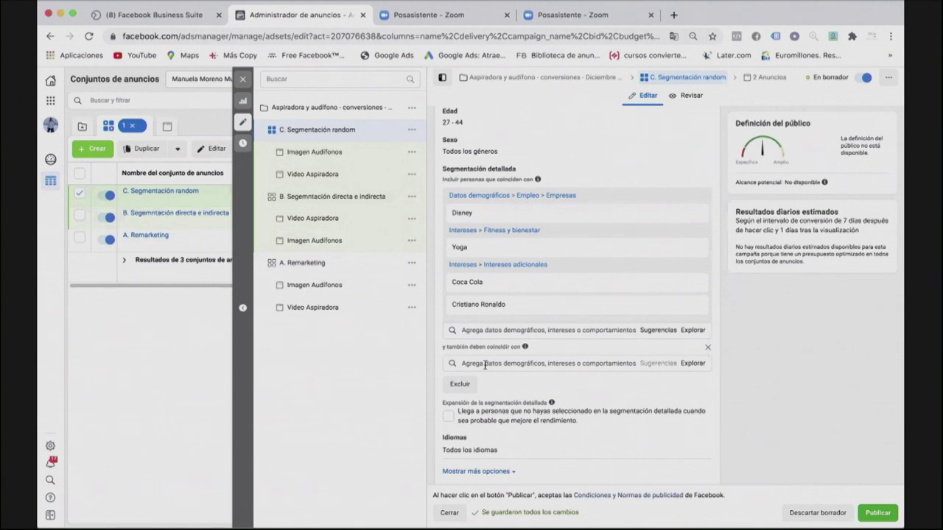
left_click(485, 365)
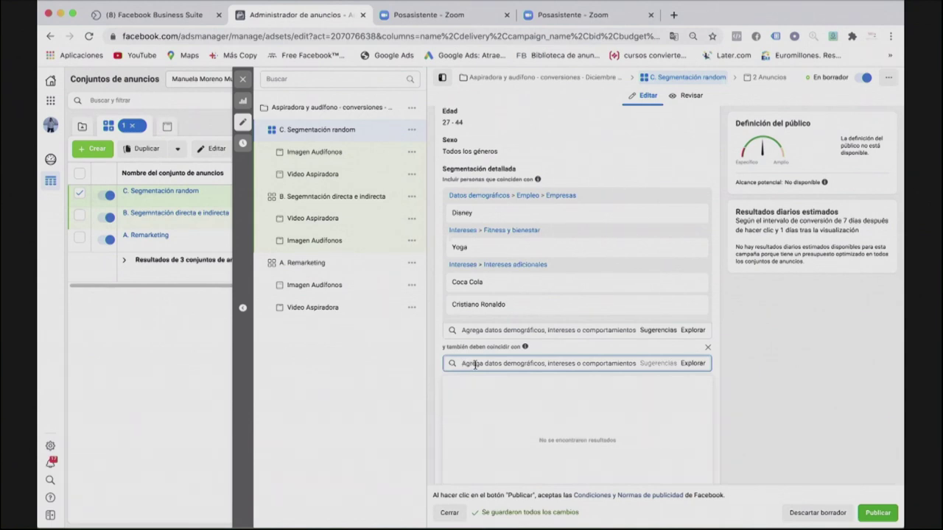
type("d")
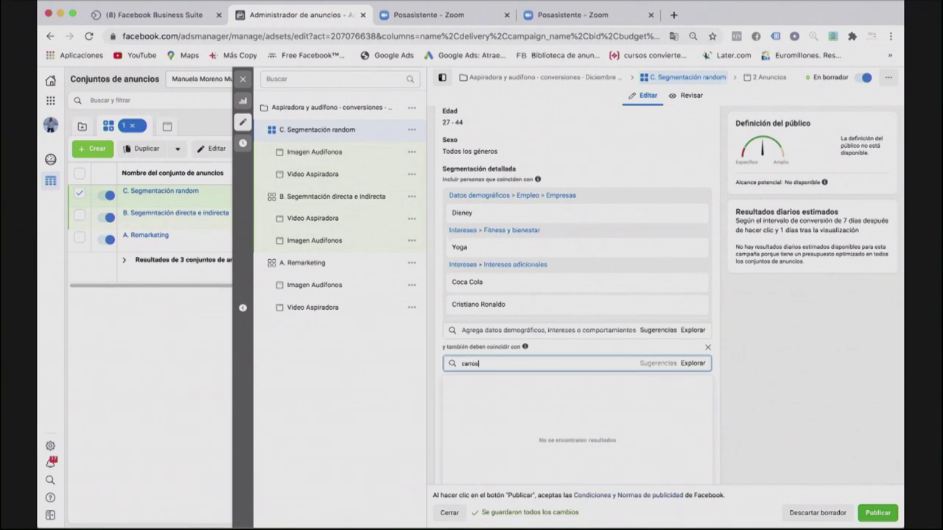
key("Return")
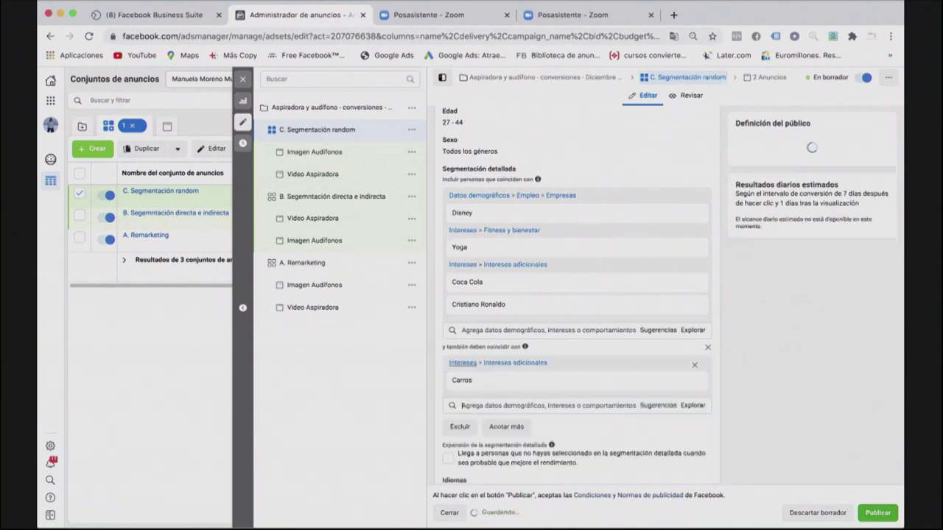
type("mercado libre")
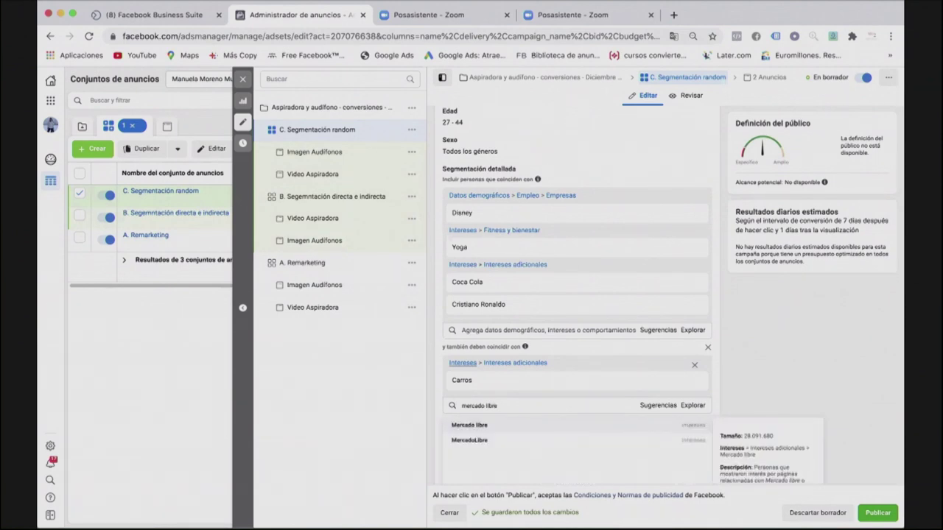
key("Return")
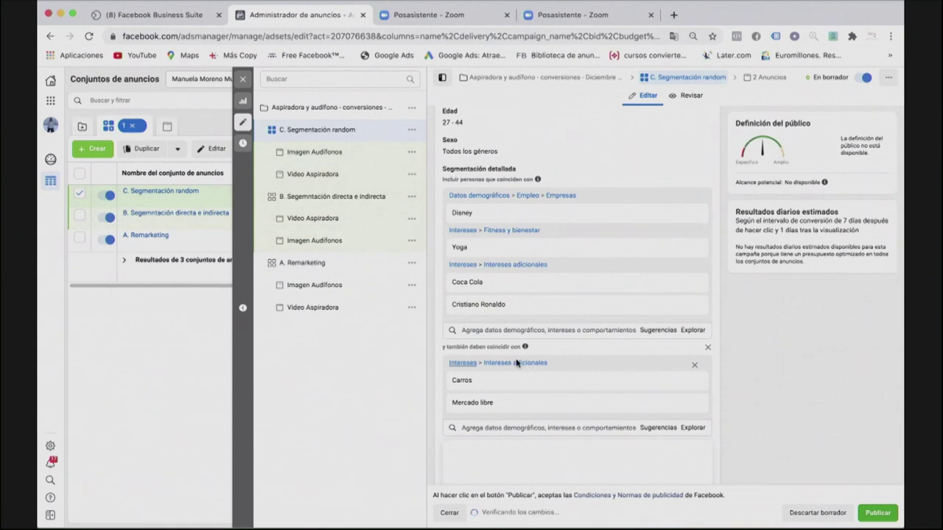
mouse_move(690, 385)
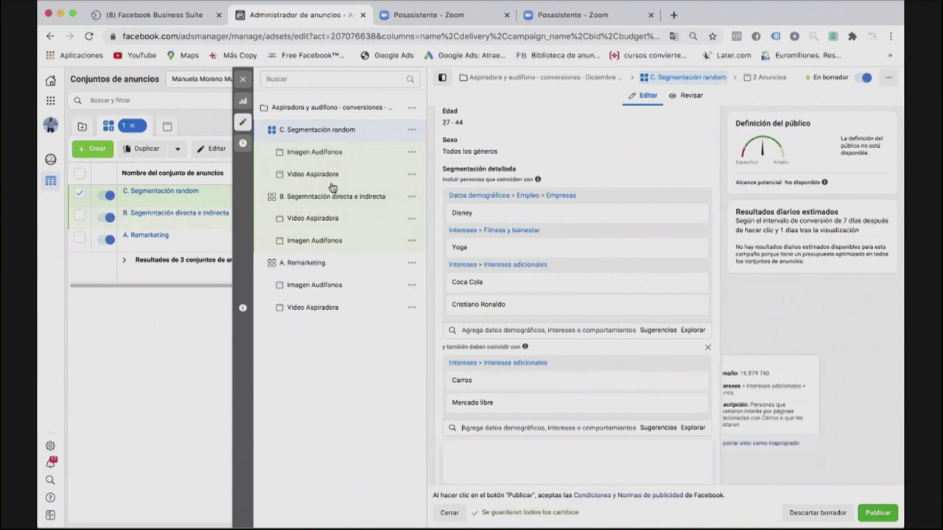
left_click(694, 382)
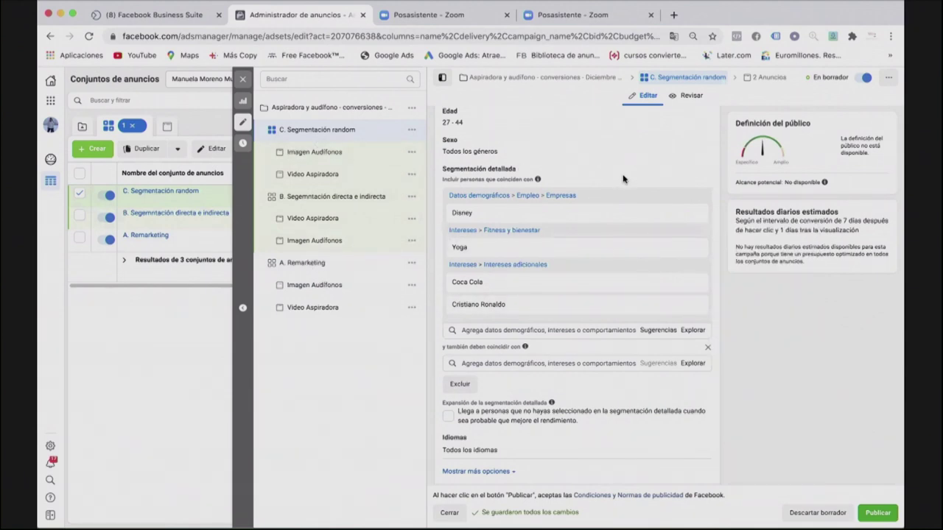
Check which existing audiences are available for exclusion in ad set C.
scroll(611, 267, "up", 5)
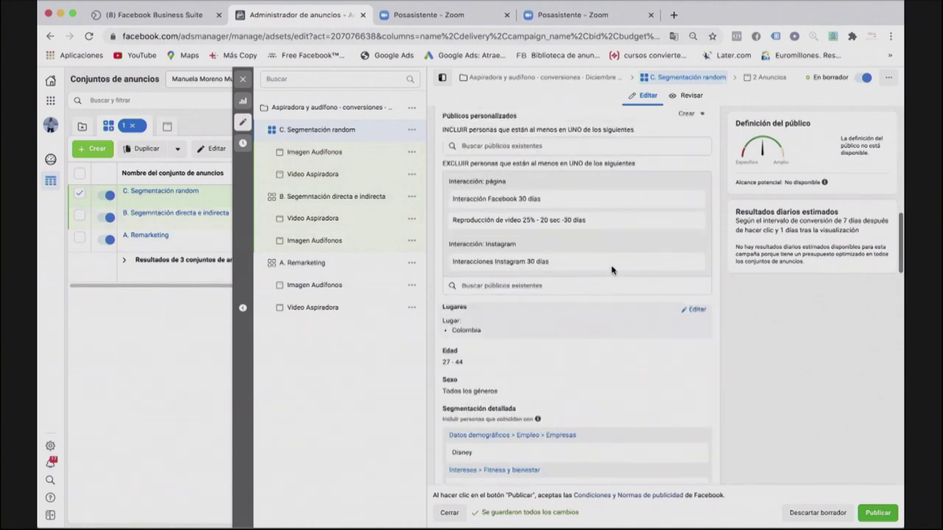
left_click(530, 325)
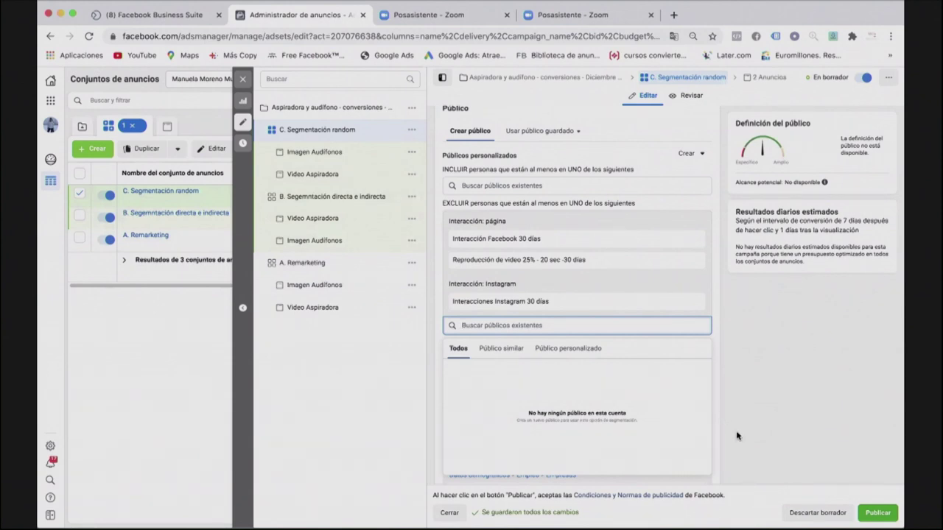
scroll(737, 436, "down", 5)
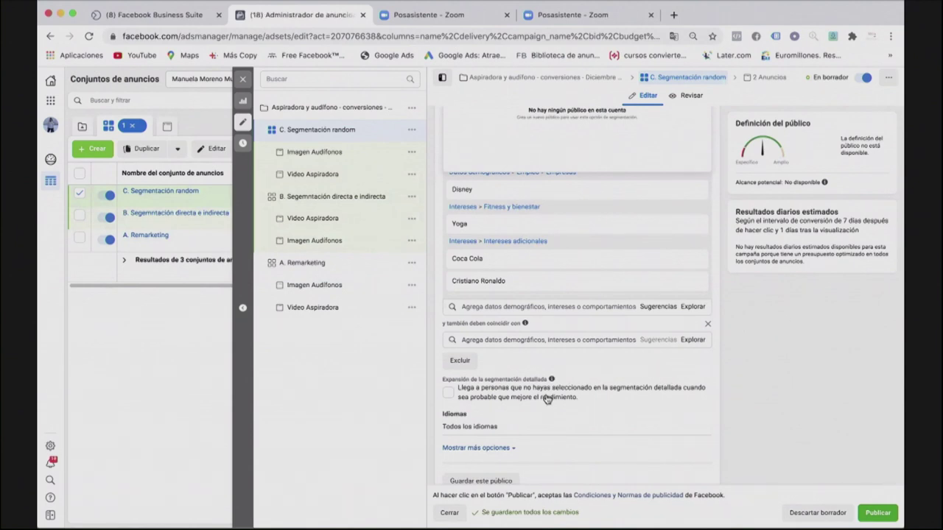
Duplicate the ad set C. Segmentación random once within the original campaign and rename the copy D. Público similar.
left_click(413, 132)
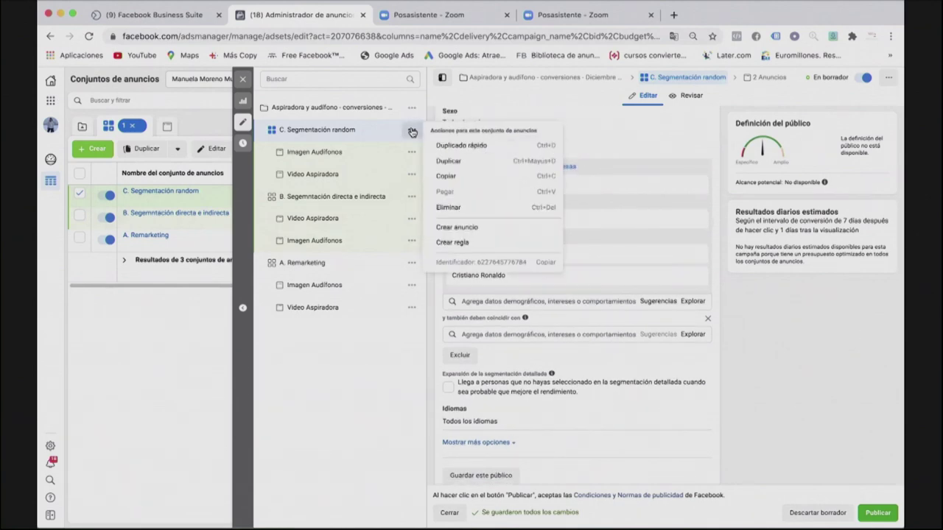
left_click(459, 163)
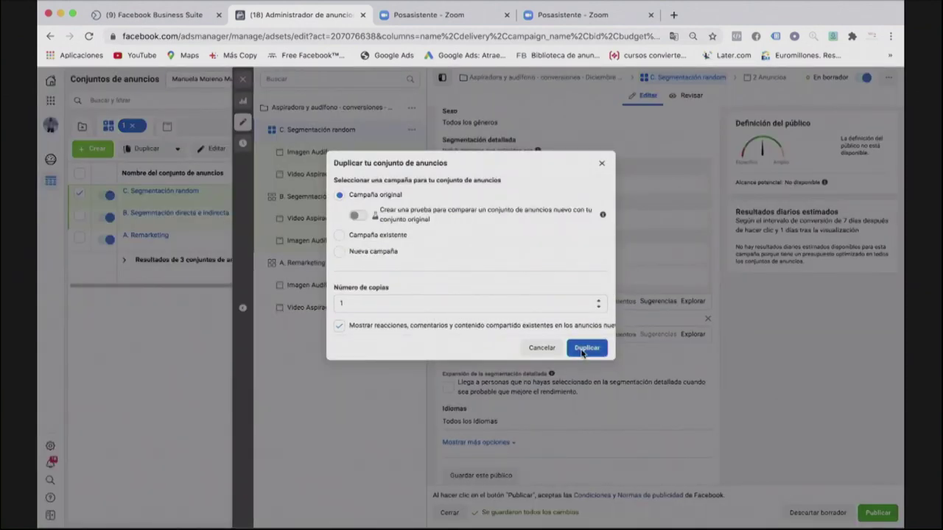
left_click(582, 349)
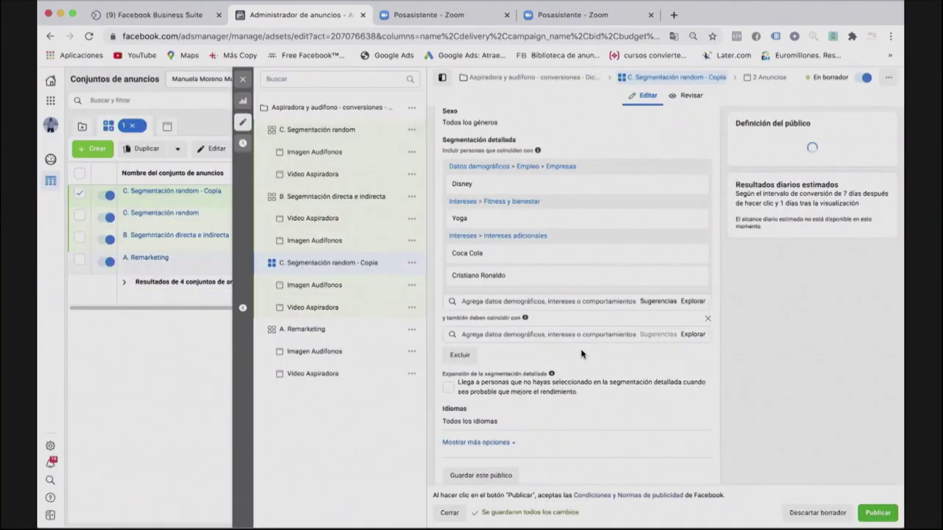
scroll(509, 230, "up", 15)
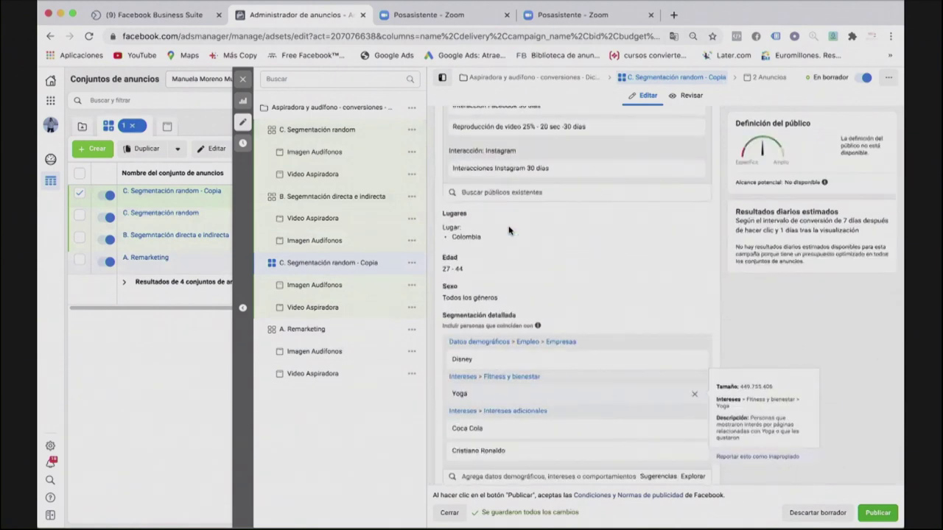
triple_click(509, 146)
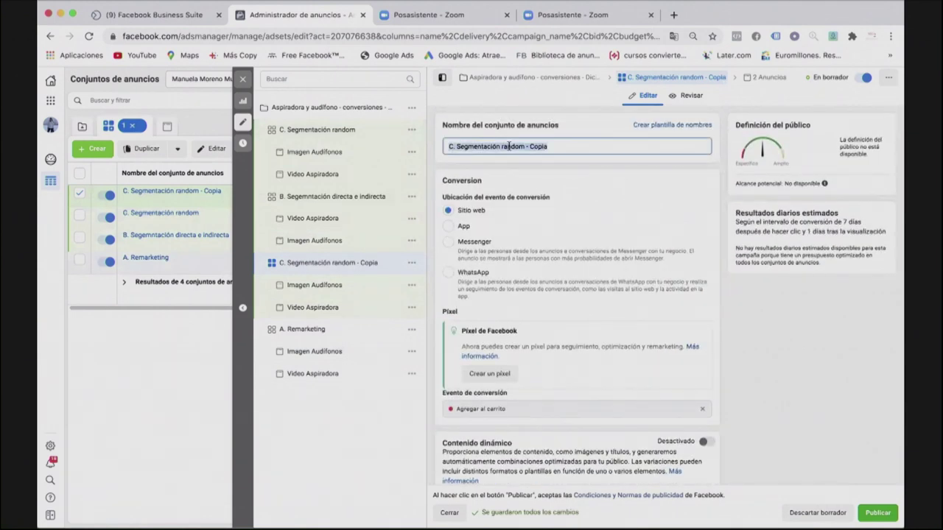
type("D.")
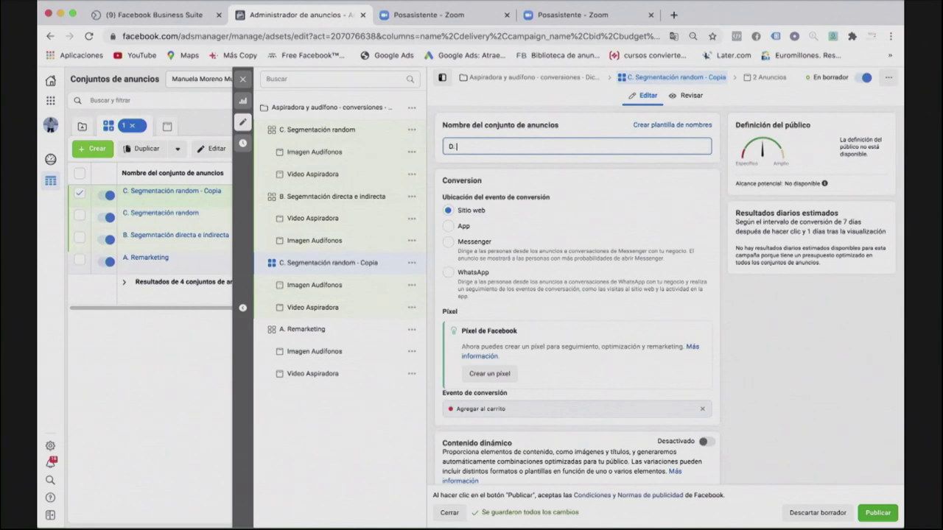
type(" Público similar")
Remove every detailed targeting entry from the ad set D. Público similar, from Disney, Yoga and Coca Cola through Naturaleza.
scroll(573, 280, "down", 3)
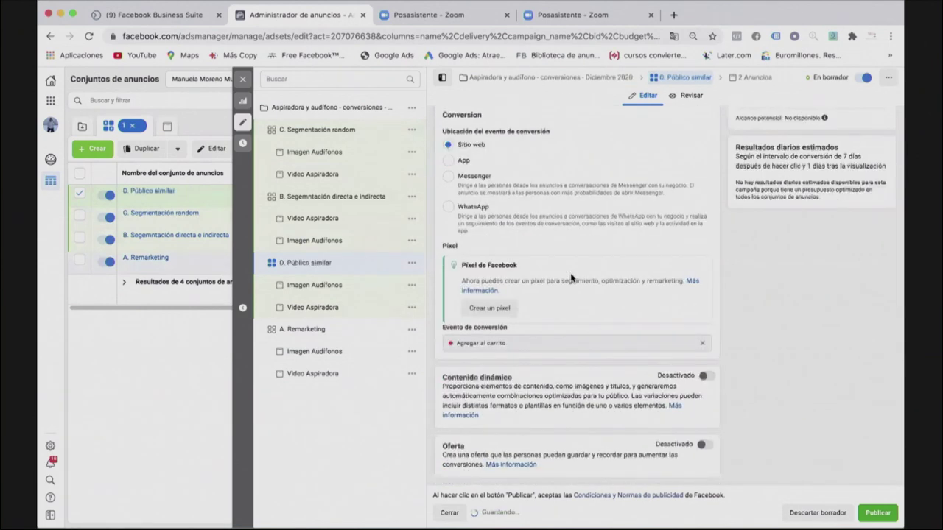
scroll(572, 277, "down", 1)
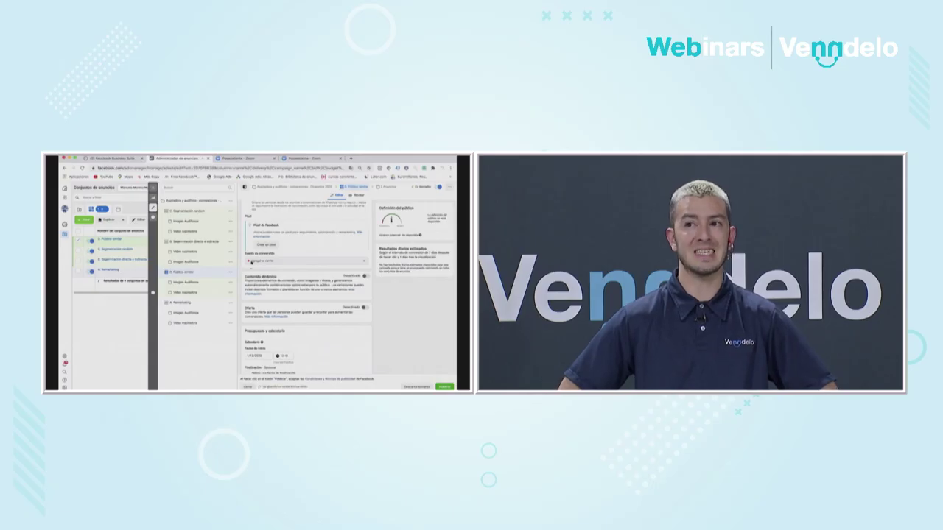
scroll(269, 308, "down", 2)
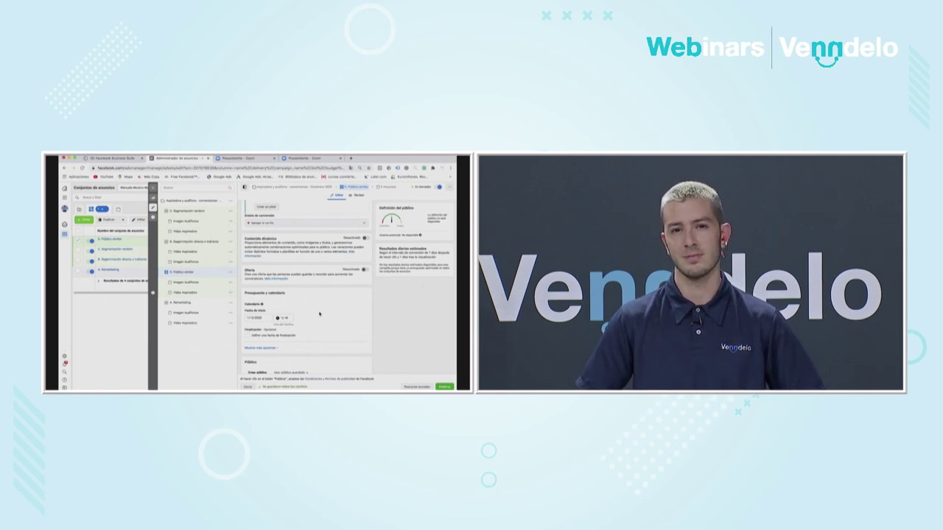
scroll(319, 310, "down", 3)
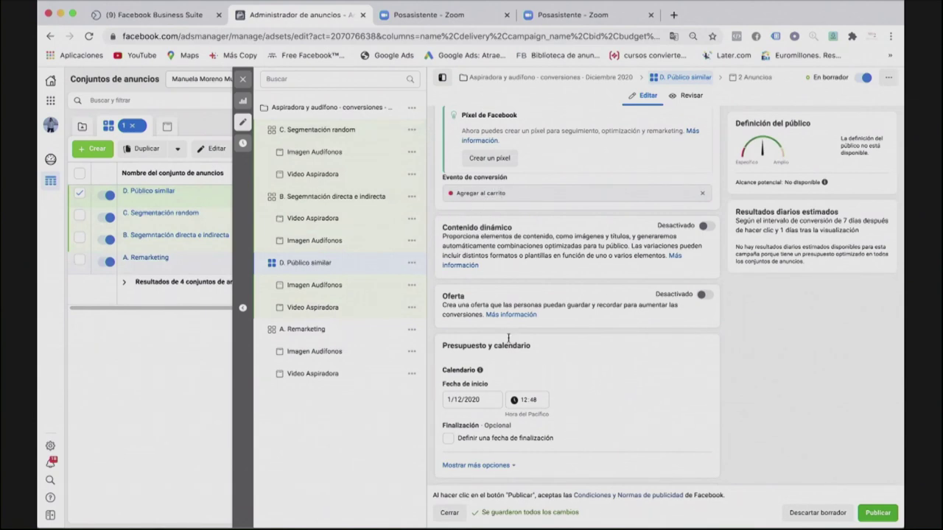
scroll(509, 338, "down", 5)
scroll(509, 338, "down", 4)
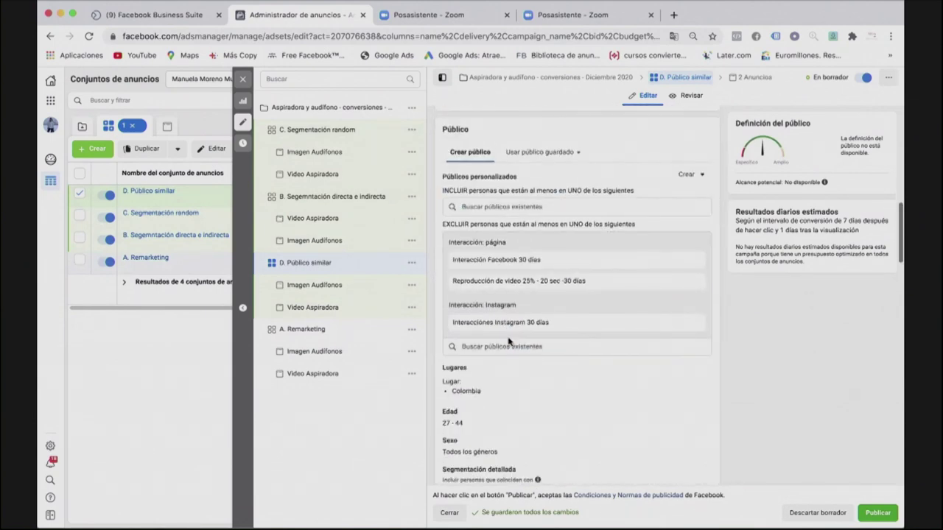
scroll(508, 341, "down", 5)
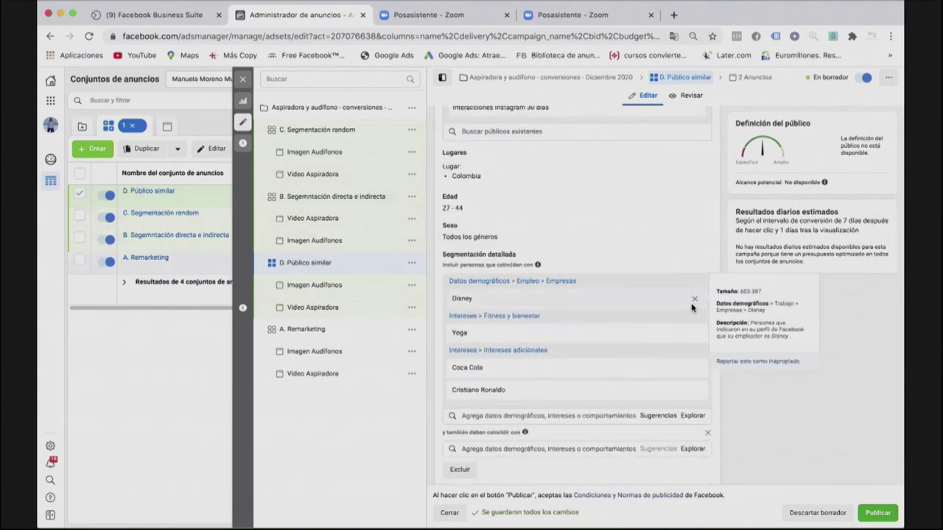
left_click(695, 301)
left_click(695, 301)
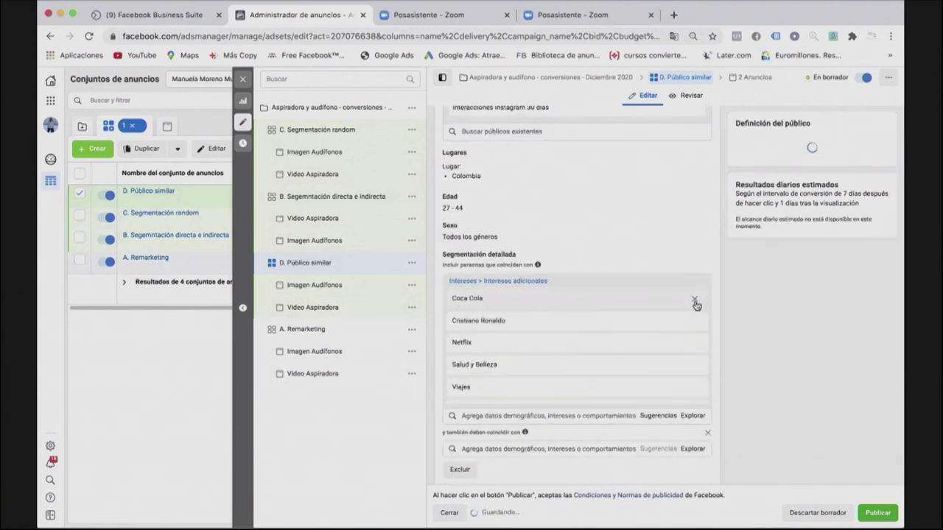
left_click(695, 302)
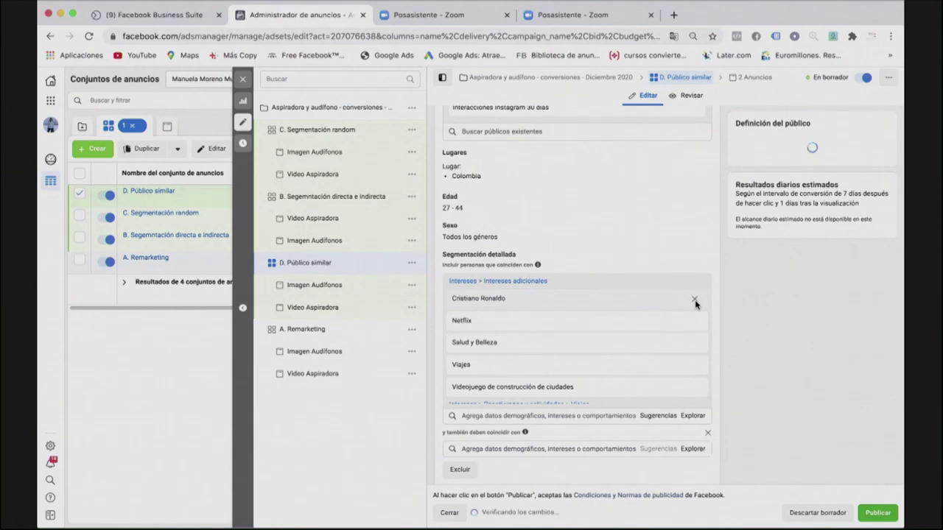
left_click(694, 302)
left_click(694, 301)
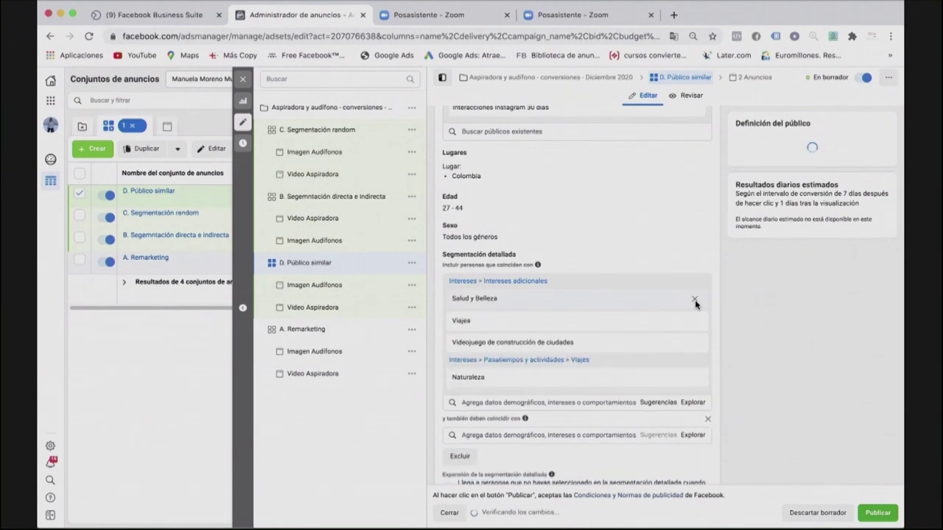
left_click(694, 302)
left_click(694, 301)
left_click(695, 302)
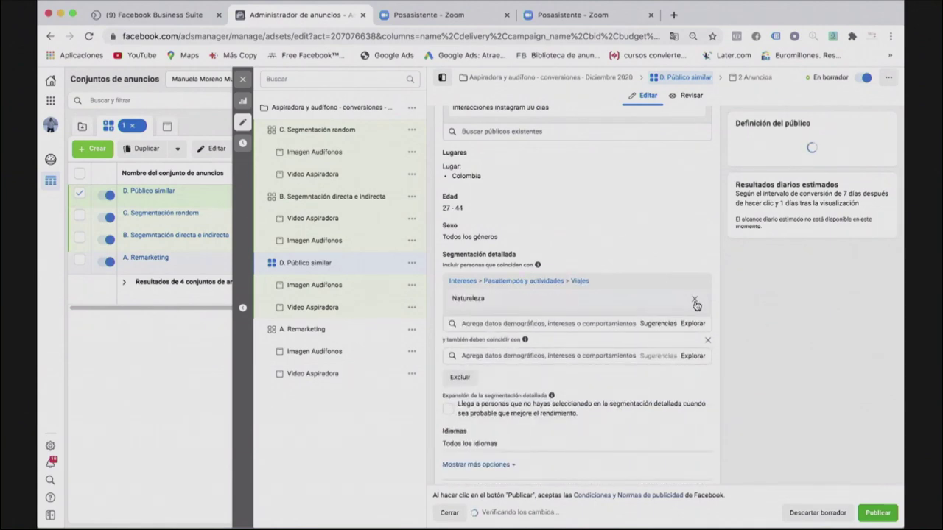
left_click(695, 302)
scroll(652, 250, "up", 3)
scroll(652, 251, "up", 4)
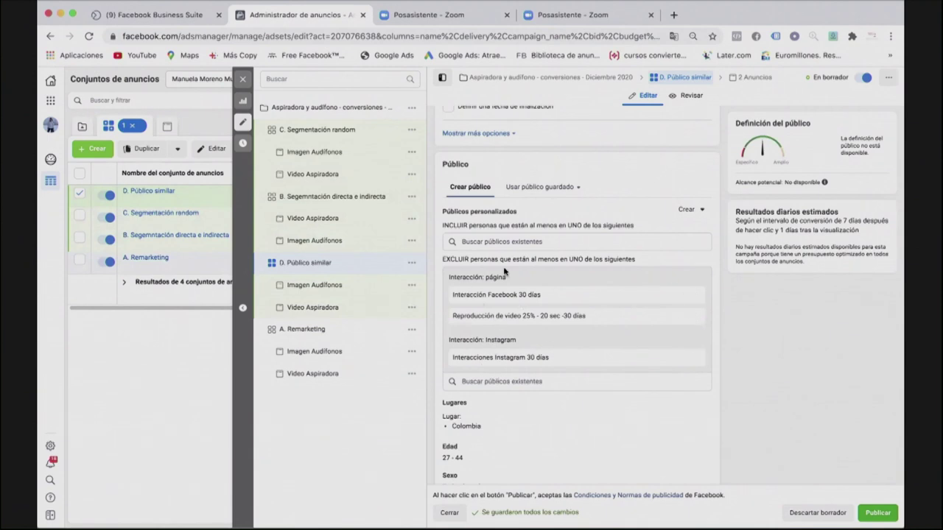
Define a custom video audience for ad set D of people who viewed 25% of the Texpoideas page's aspiradora super.mp4.
left_click(695, 211)
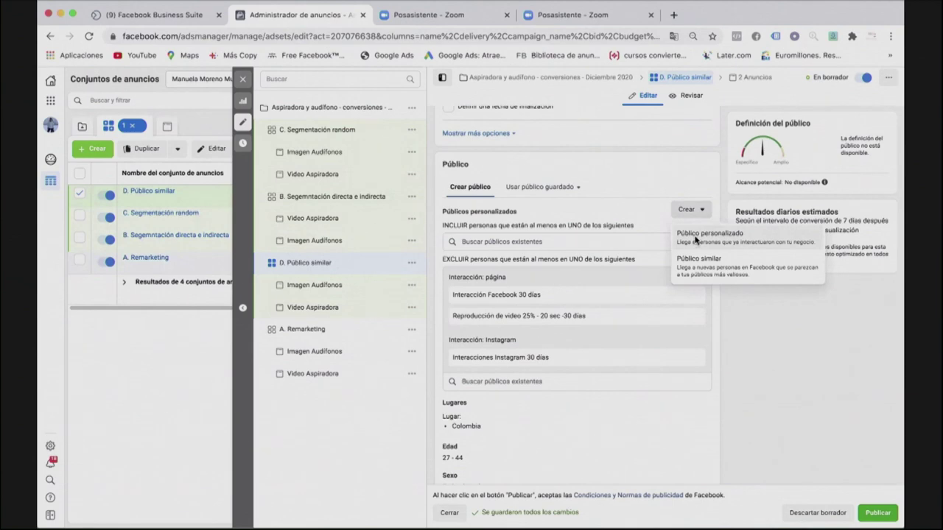
left_click(695, 238)
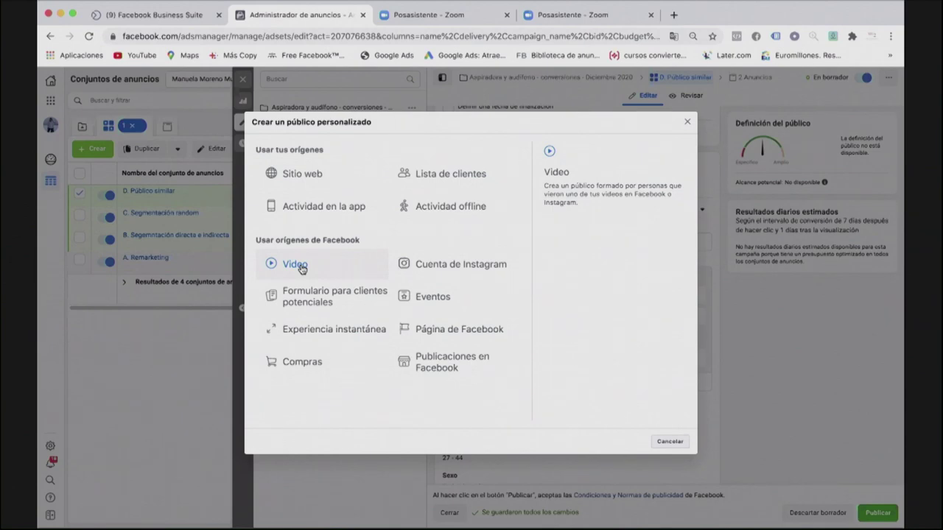
key("Escape")
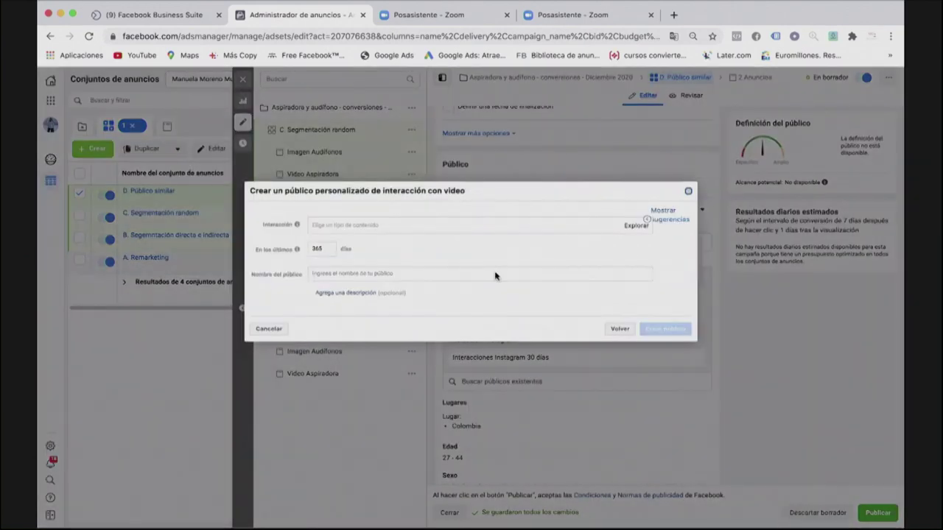
left_click(338, 225)
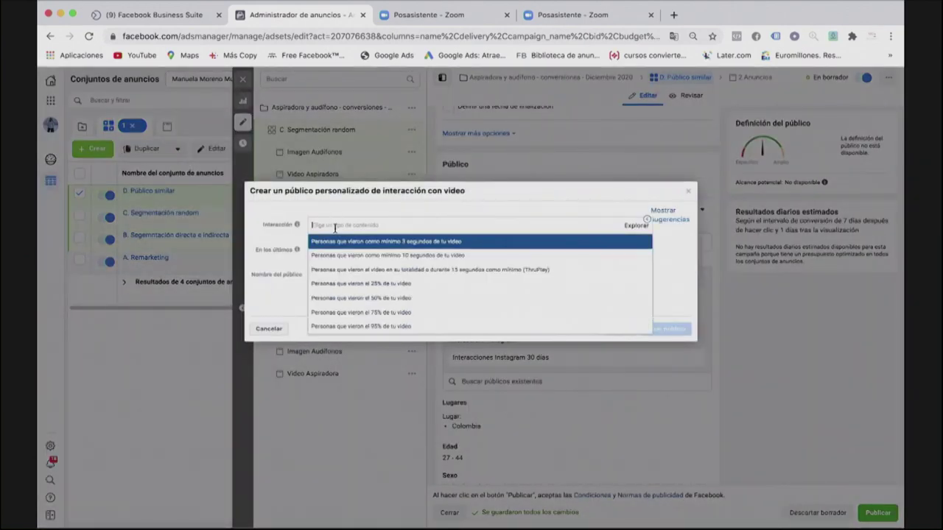
left_click(344, 283)
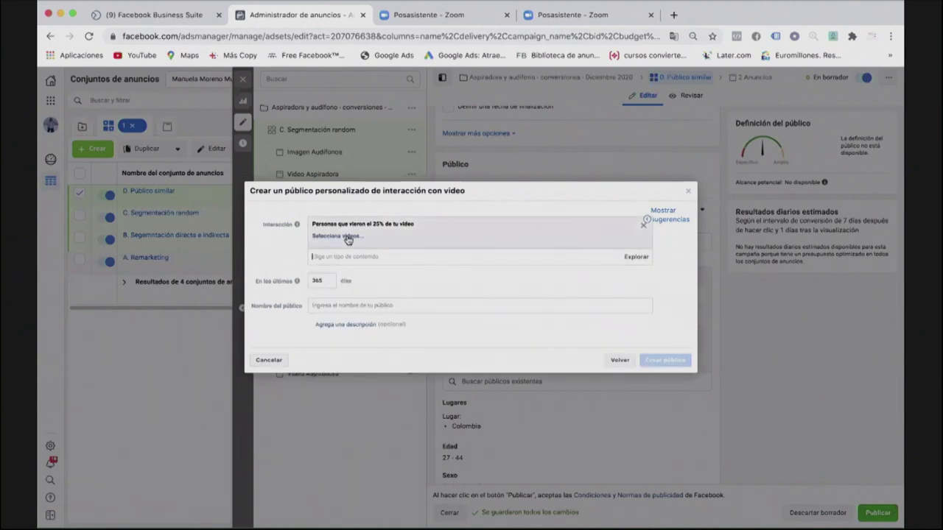
left_click(343, 237)
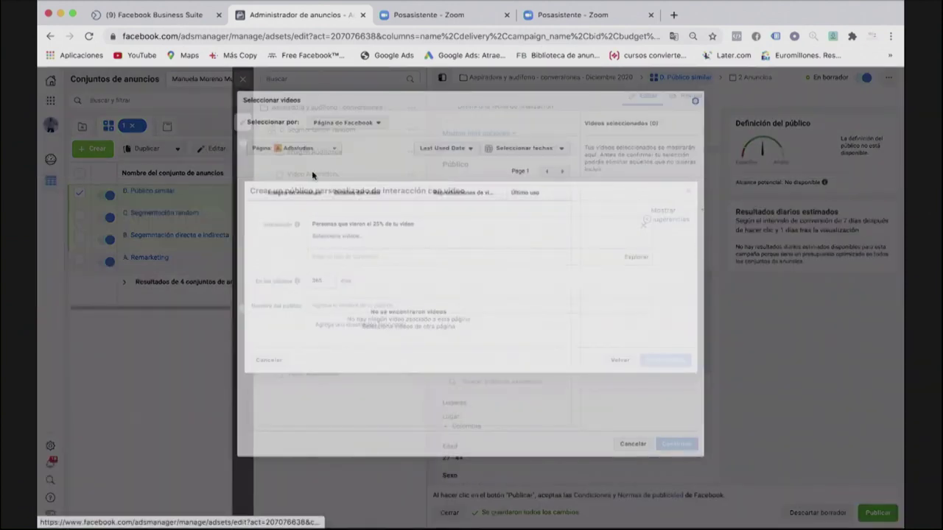
left_click(316, 150)
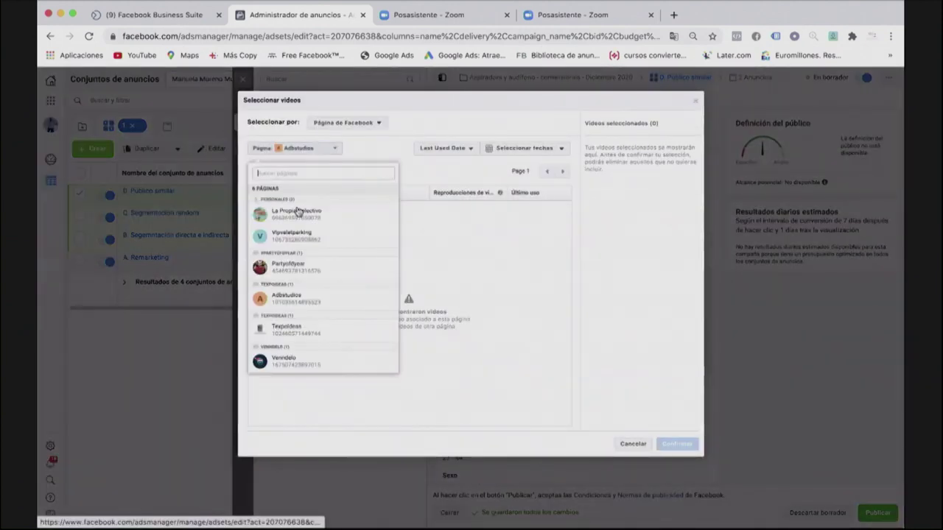
left_click(308, 331)
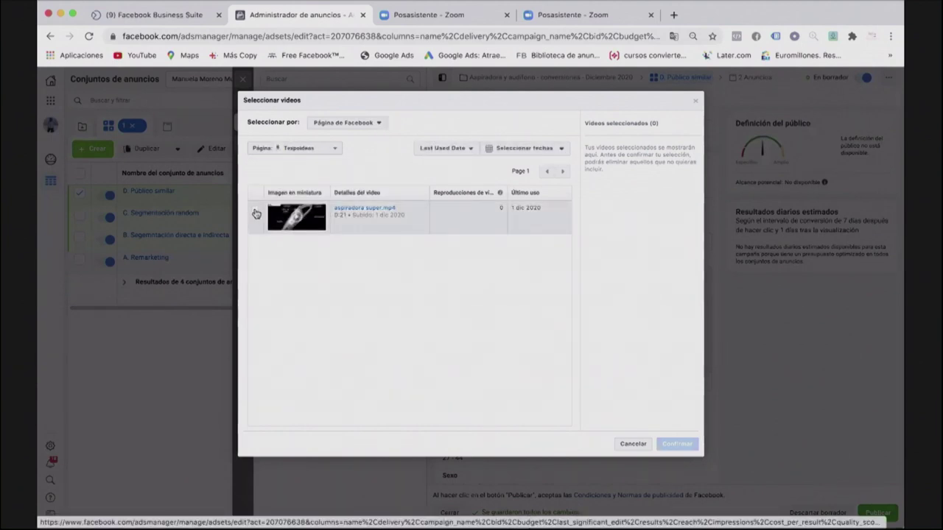
left_click(255, 213)
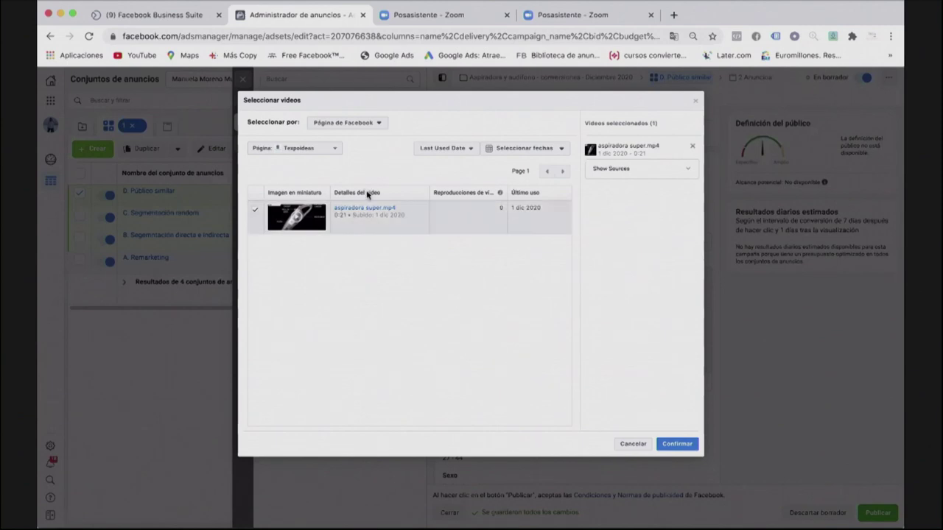
left_click(678, 446)
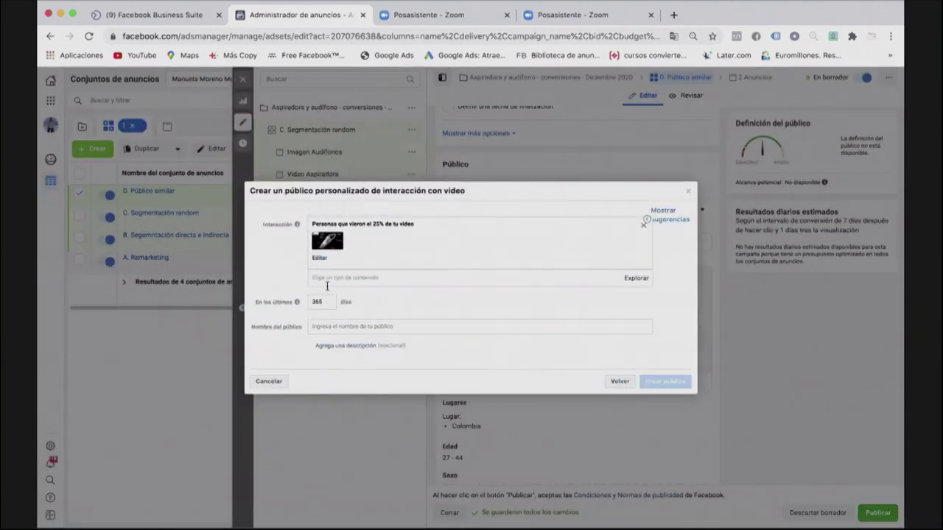
Name the video audience Reproducciones video 30 dias and create it.
left_click(334, 327)
type("Reproducciones v")
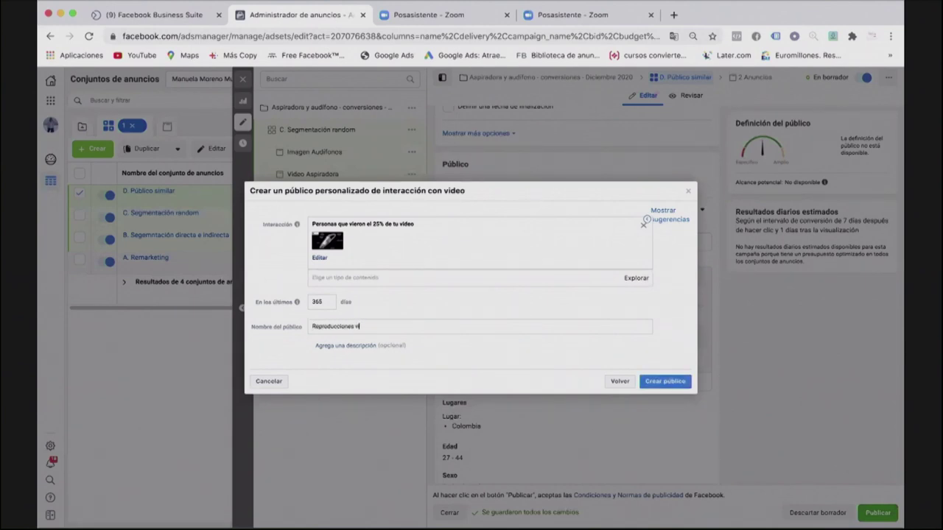
type("ideo 30 dias")
left_click(681, 384)
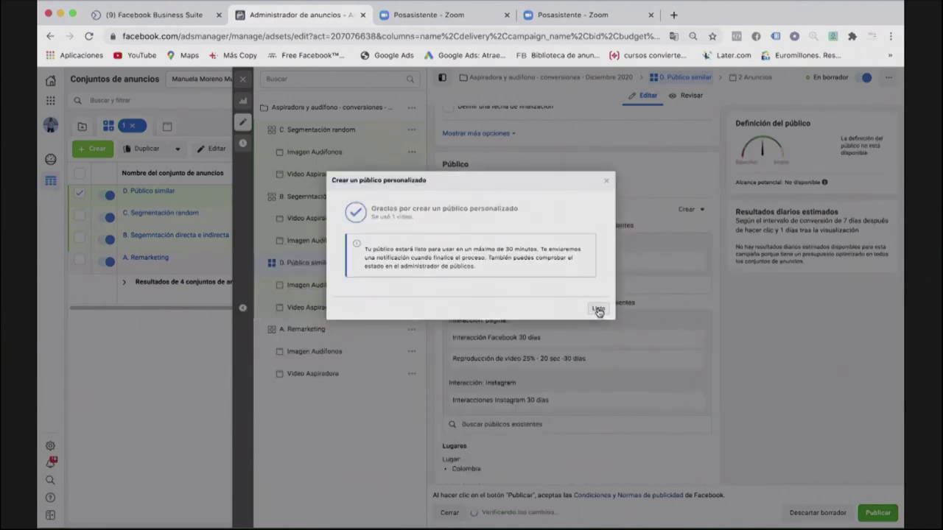
left_click(598, 310)
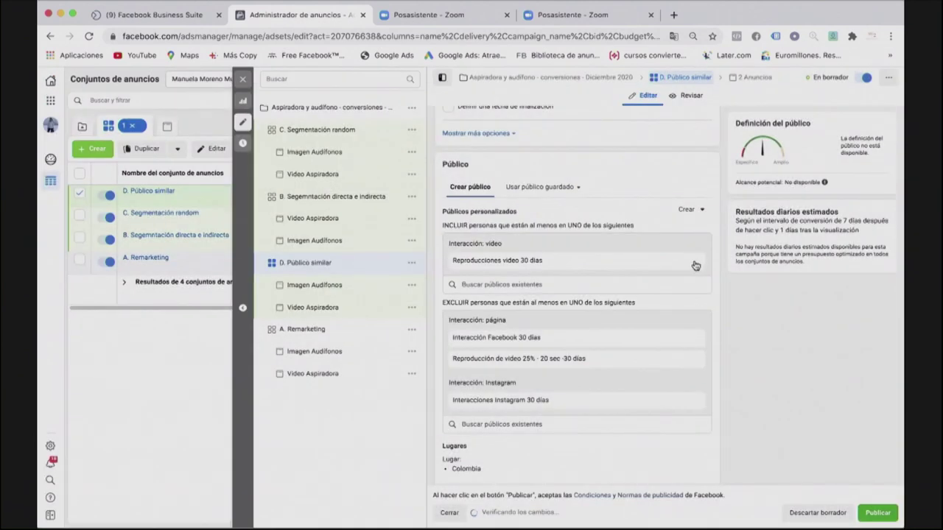
Try the account's Facebook pixel as the source of a new lookalike audience for ad set D, and clear it again.
left_click(696, 211)
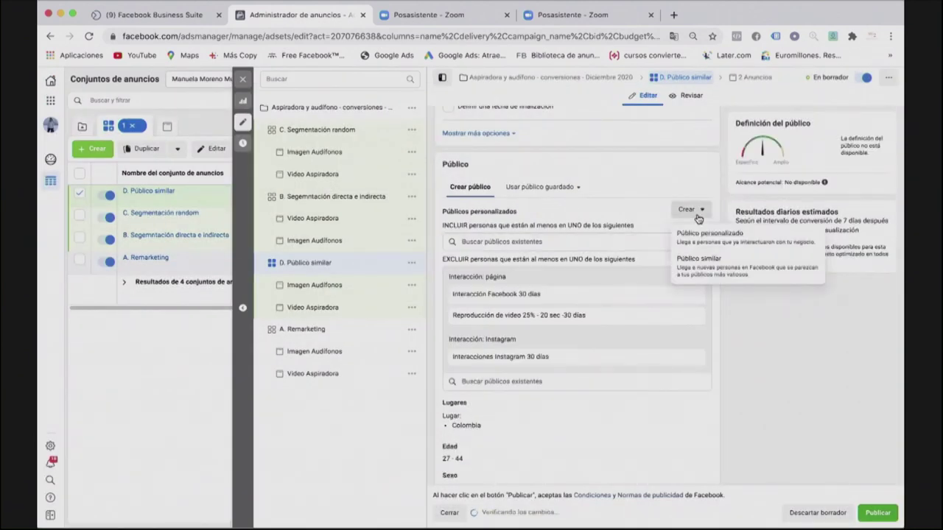
left_click(695, 263)
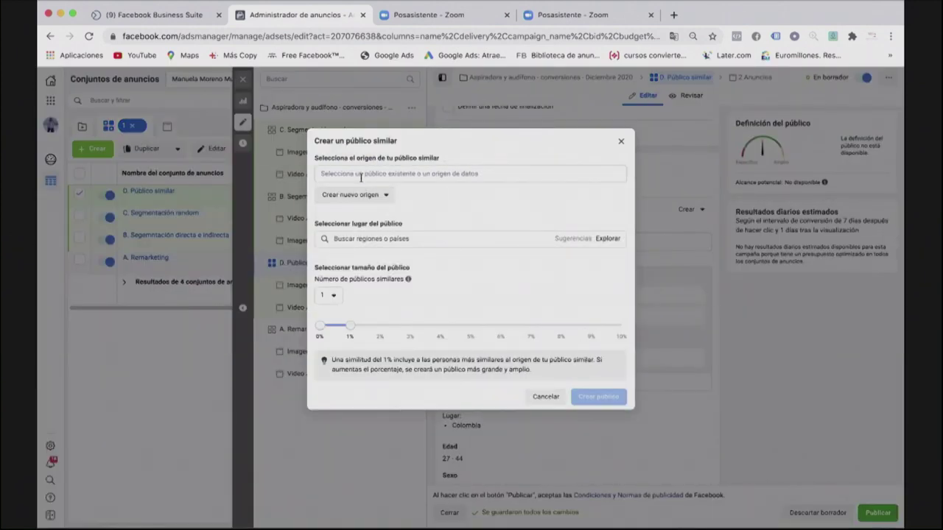
left_click(359, 174)
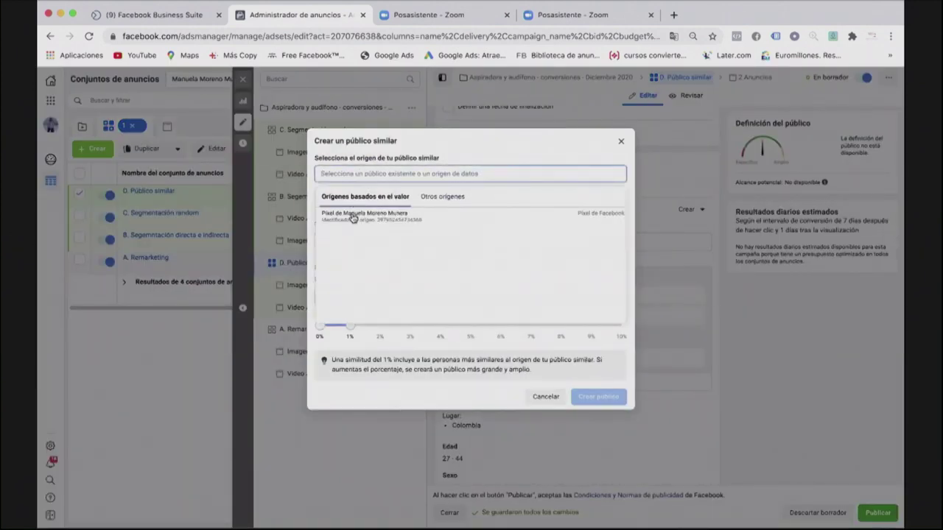
mouse_move(352, 218)
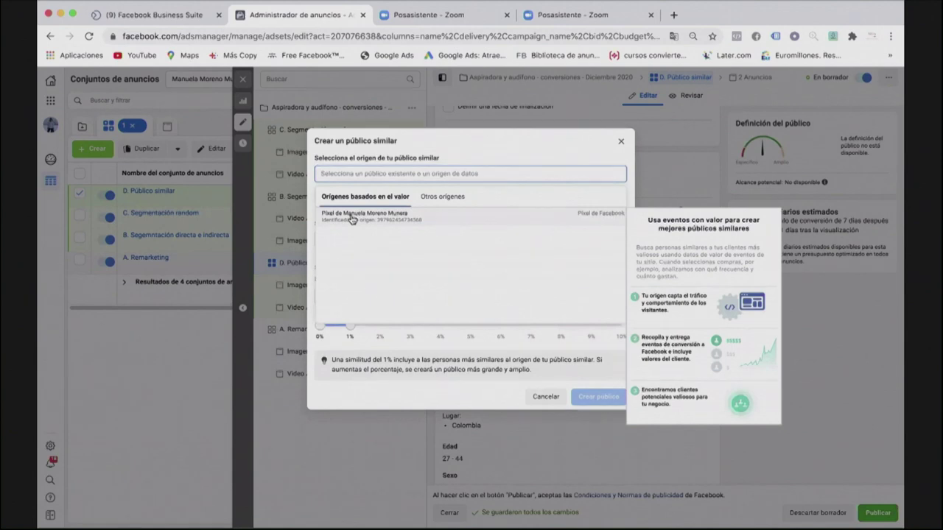
left_click(351, 216)
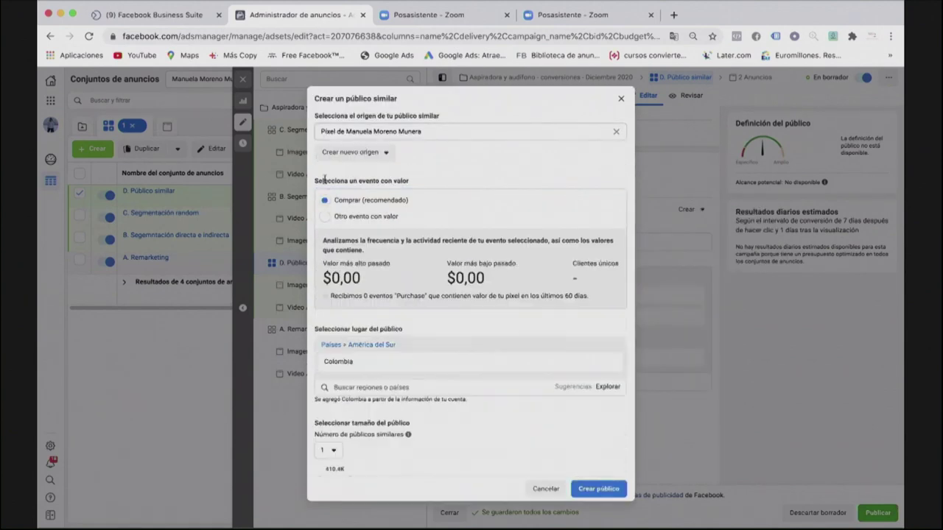
left_click(616, 132)
left_click(353, 153)
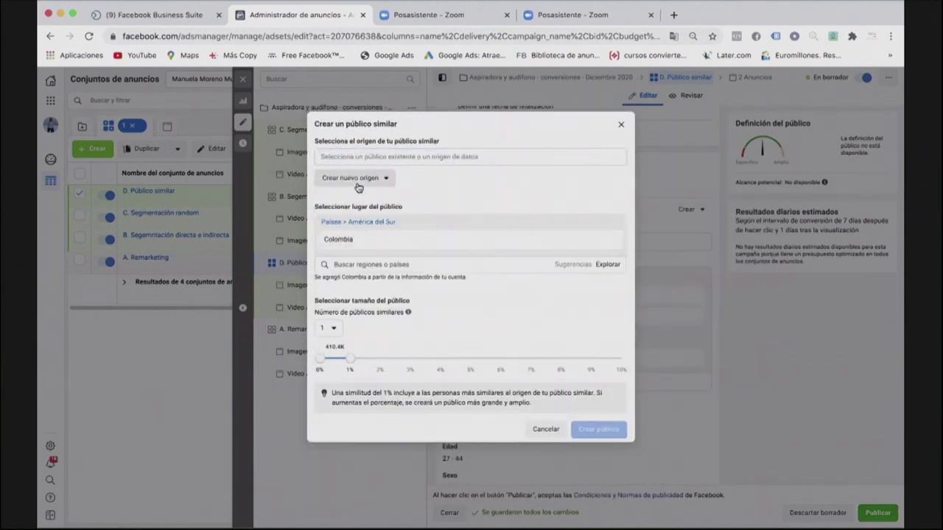
As a new lookalike source, define a custom audience of people who viewed 25% of aspiradora super.mp4 in the last 30 days.
left_click(359, 182)
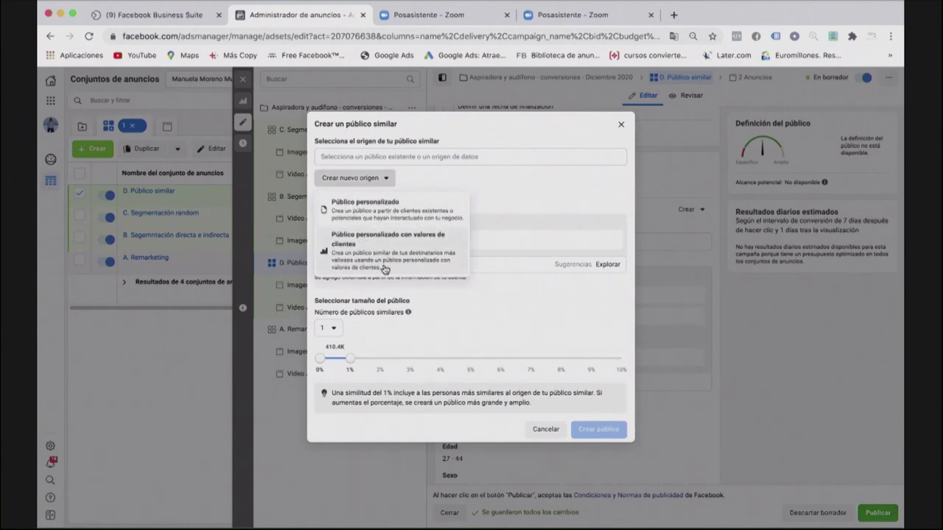
left_click(361, 206)
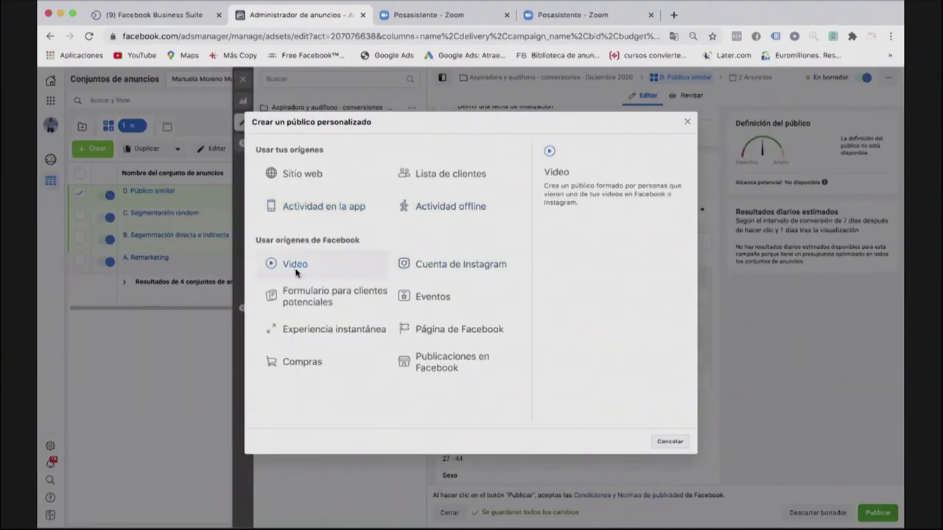
left_click(296, 266)
left_click(380, 224)
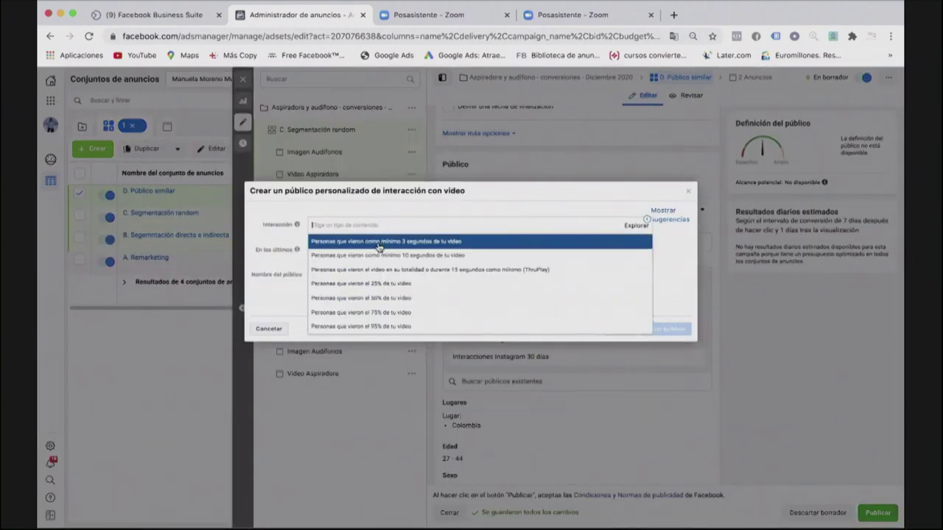
left_click(375, 284)
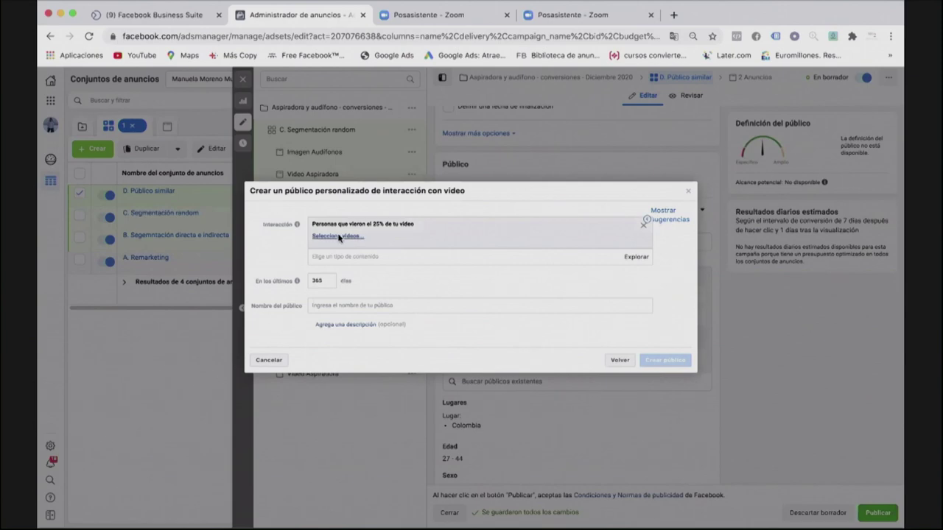
left_click(338, 236)
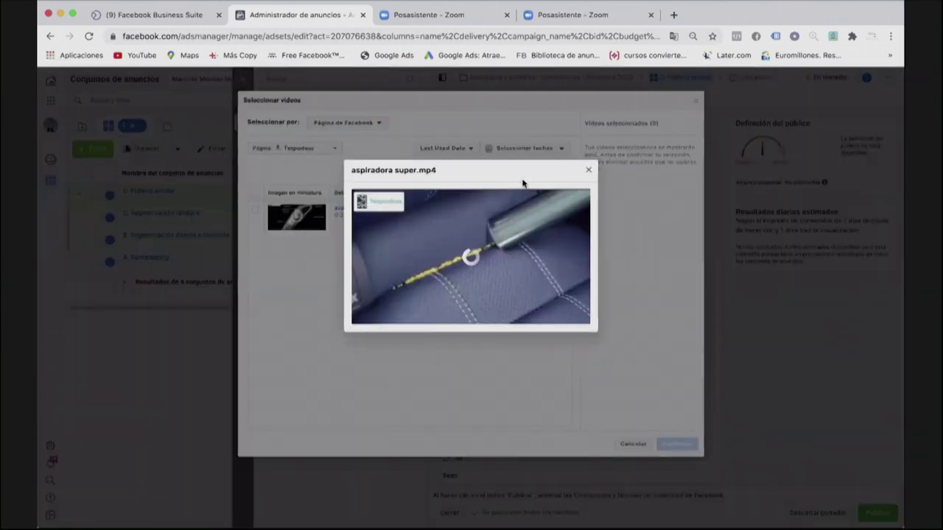
key("Escape")
left_click(255, 210)
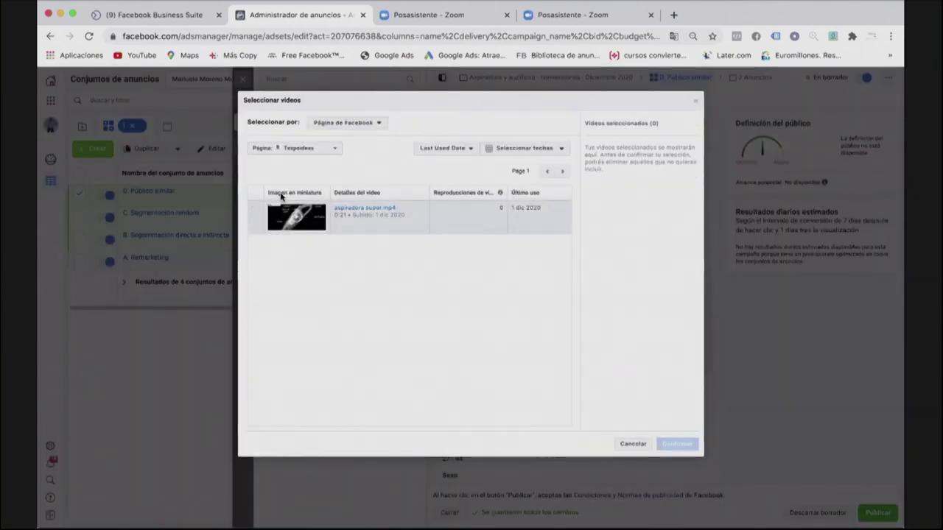
left_click(678, 443)
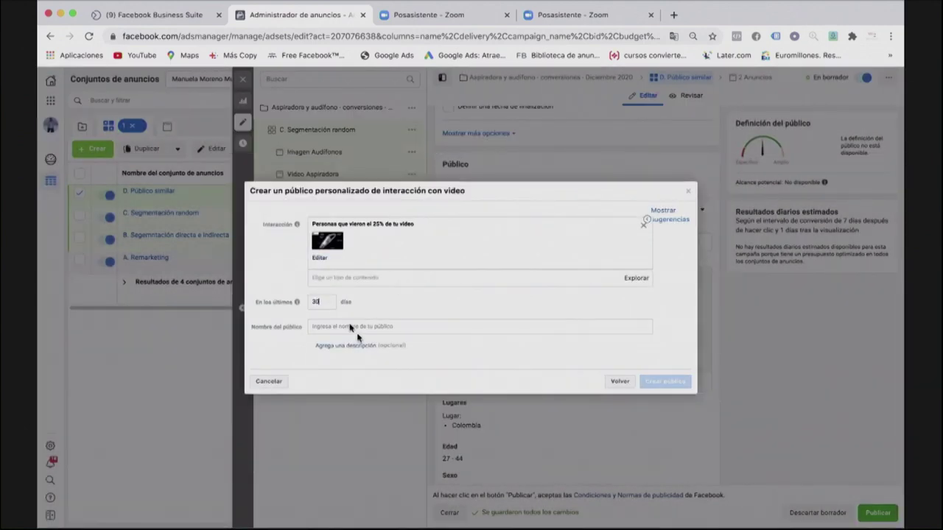
Name the new source audience Reproduccion video 30 dias and create it.
left_click(356, 327)
type("Reproduccion video 30 dias")
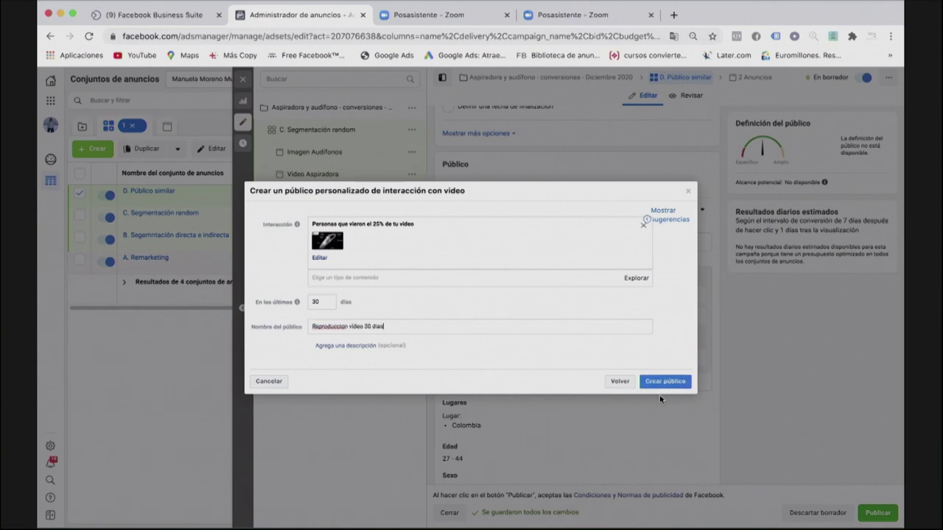
left_click(663, 385)
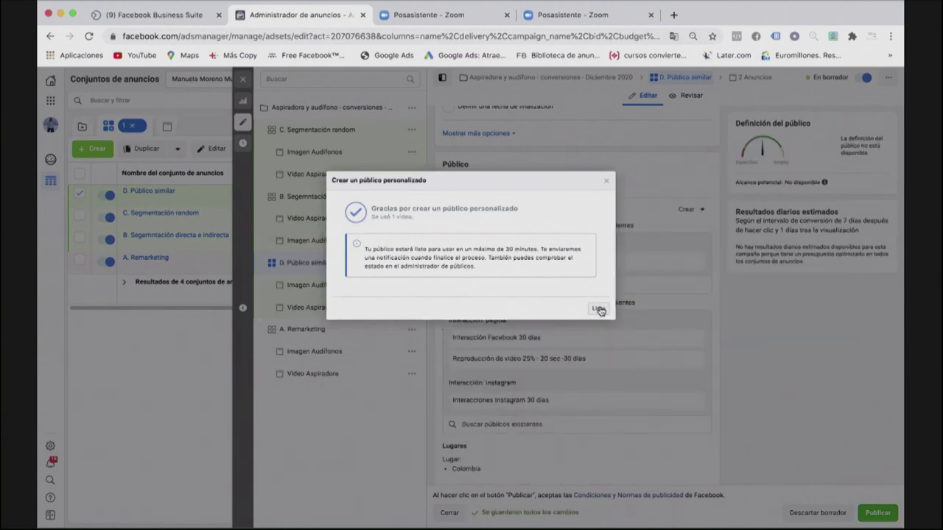
left_click(598, 308)
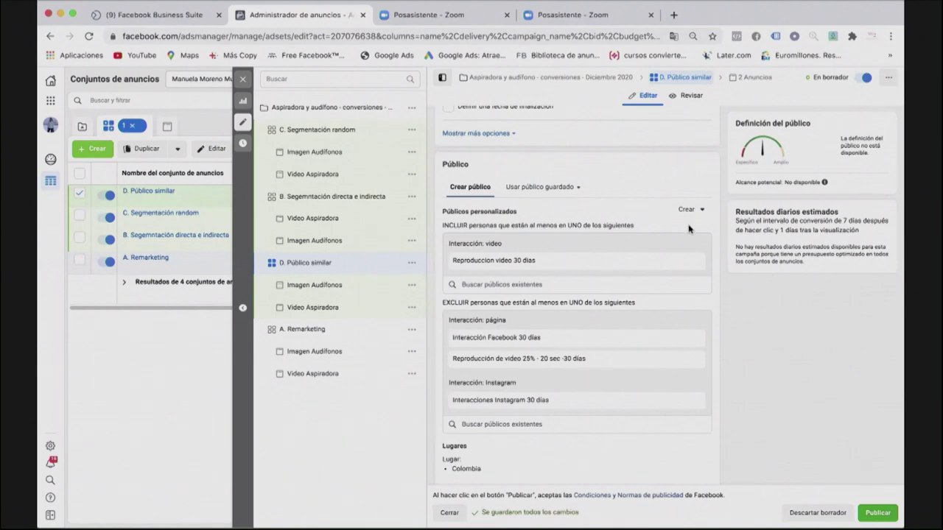
Open the ad account's audience library and start a lookalike audience from the Reproducciones video 30 dias audience.
left_click(691, 211)
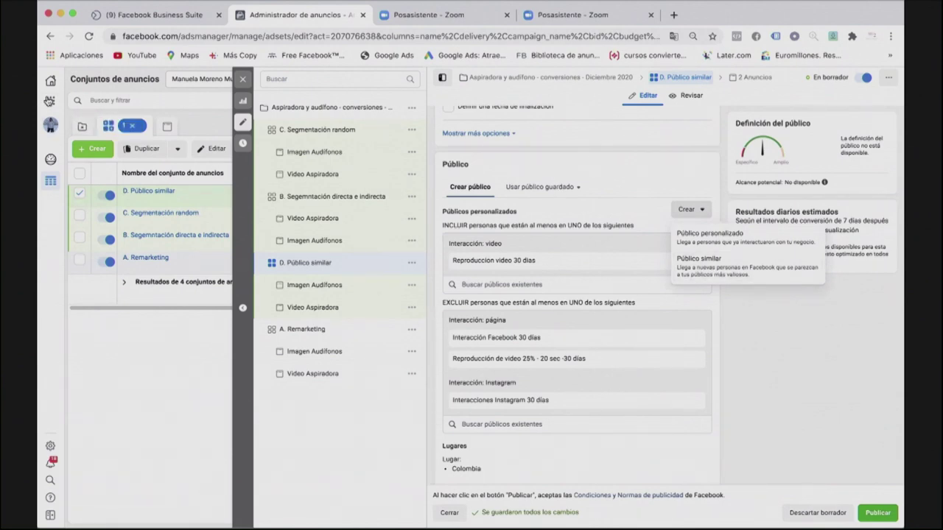
left_click(49, 101)
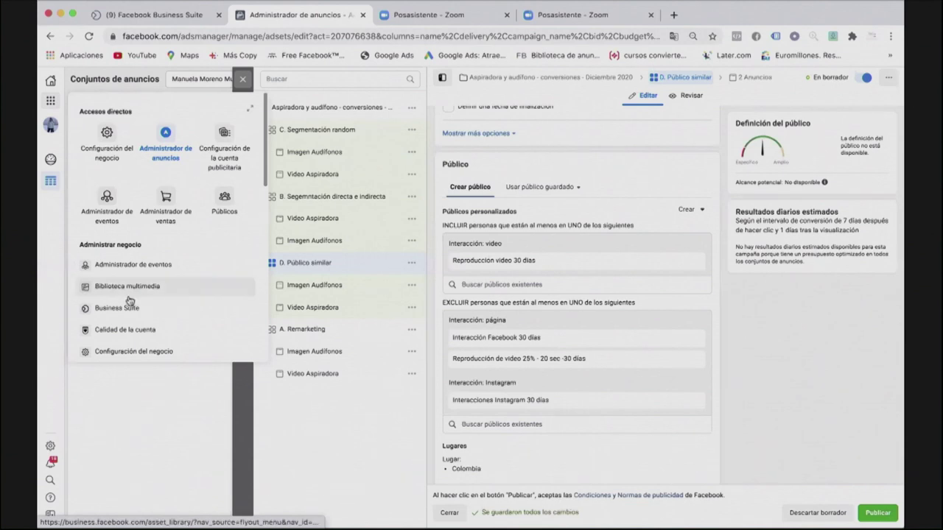
left_click(224, 196)
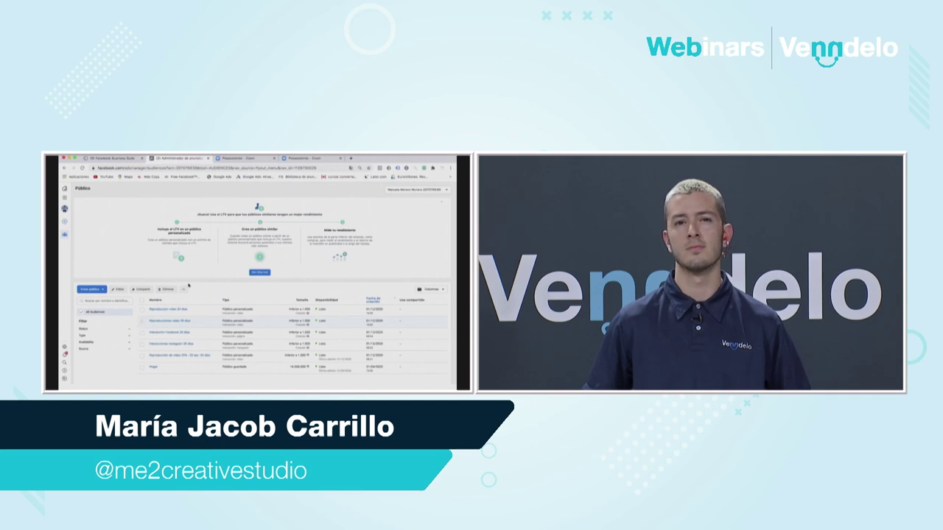
left_click(184, 289)
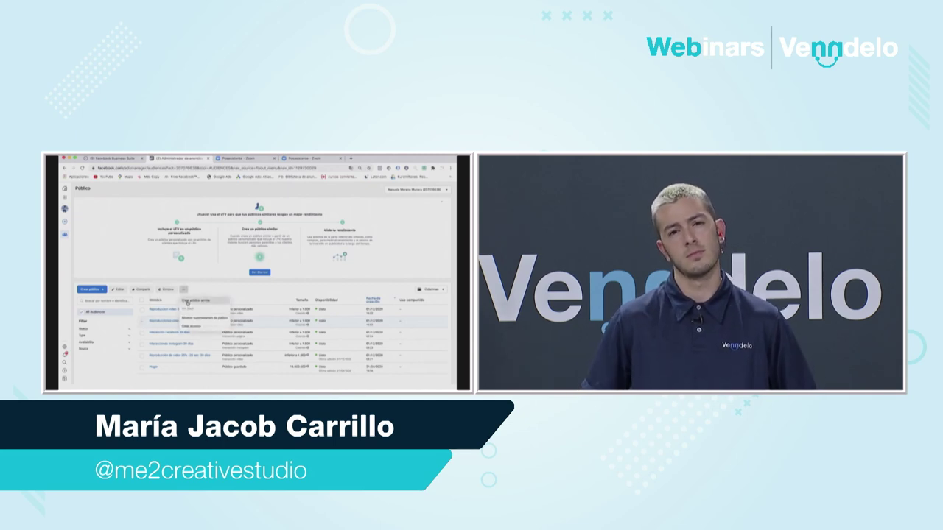
left_click(193, 301)
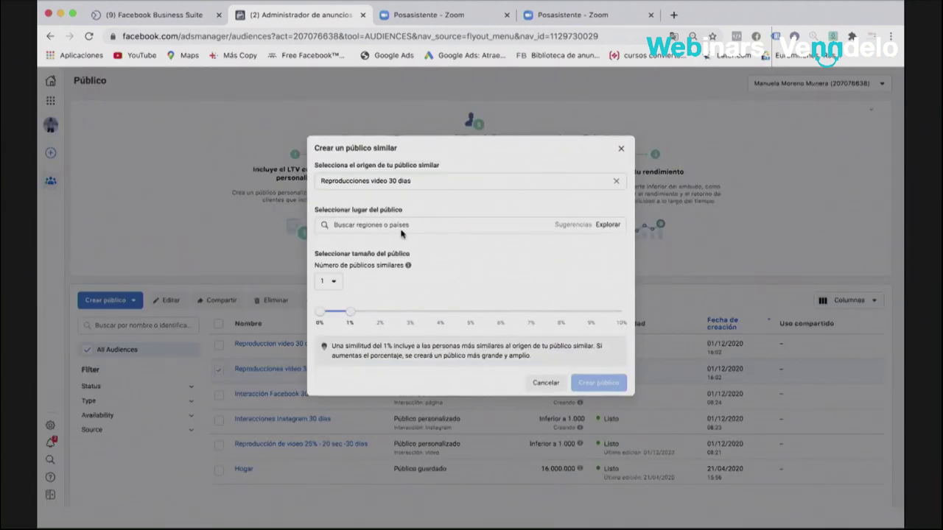
Set the lookalike audience's location to Colombia and its size to 2%, and create it.
left_click(396, 226)
type("es")
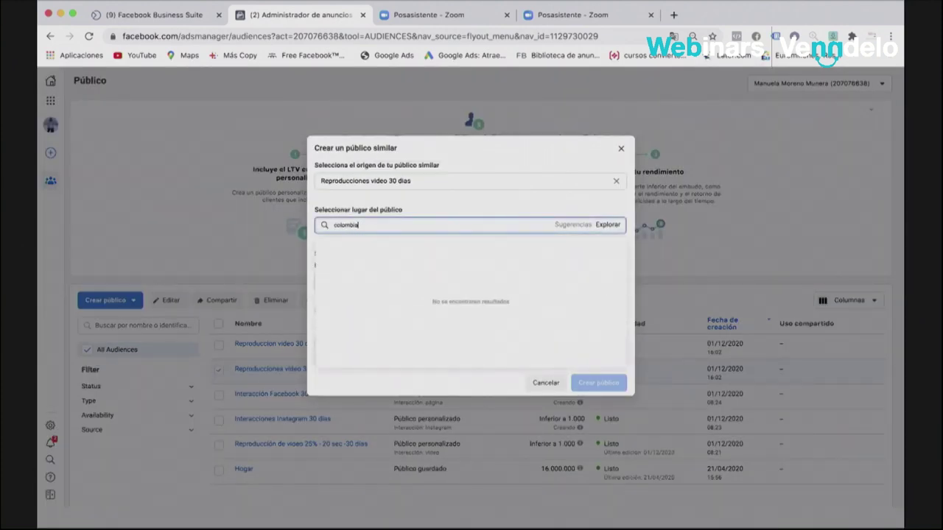
type("lombia")
left_click(392, 244)
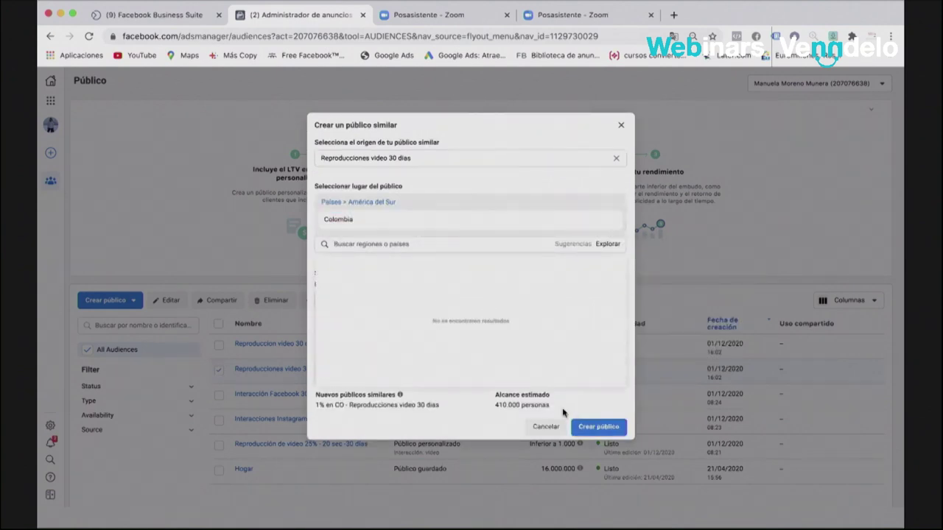
left_click_drag(346, 329, 406, 331)
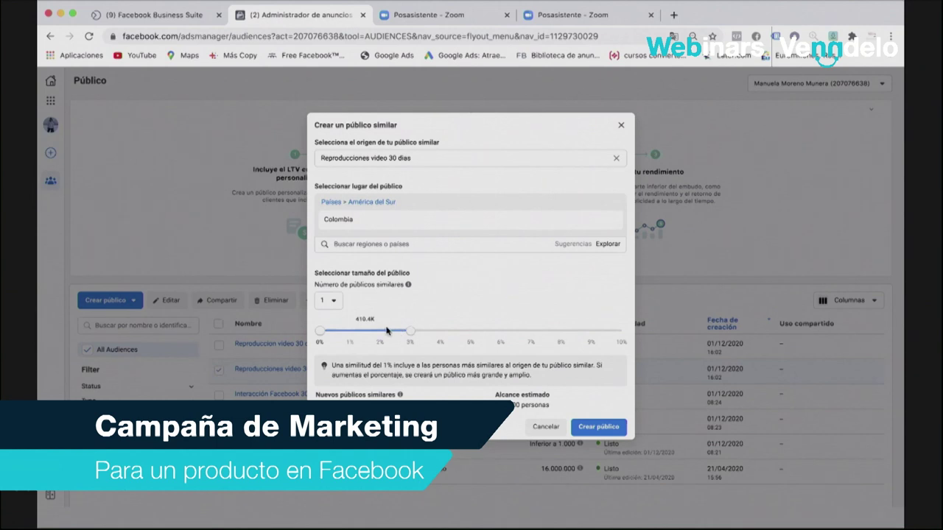
left_click(386, 333)
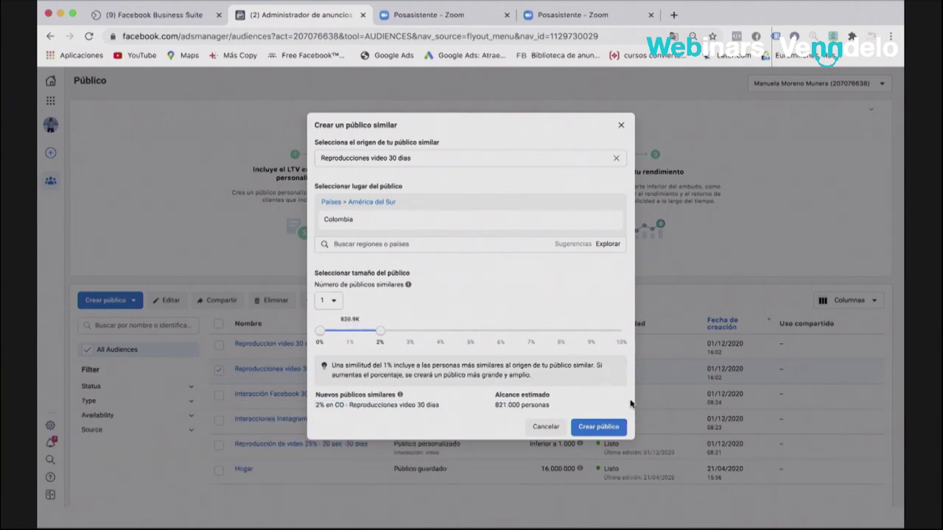
left_click(611, 426)
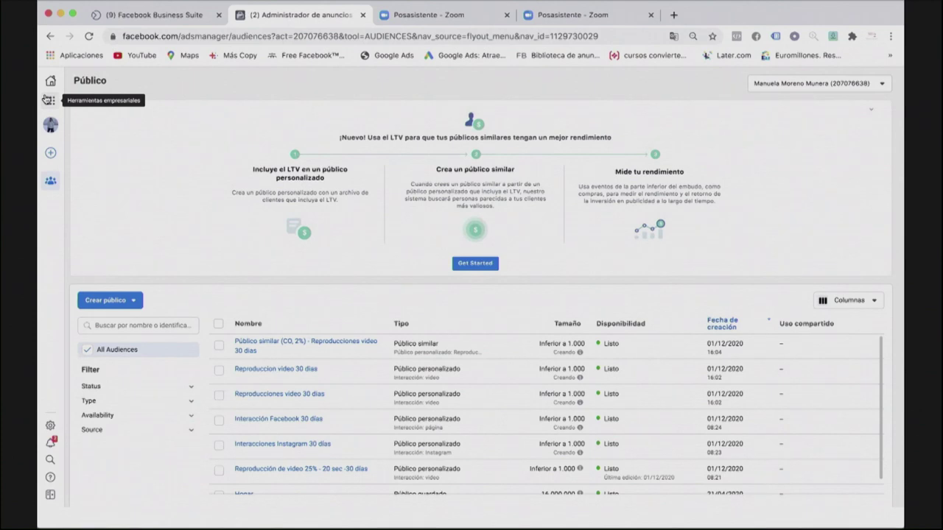
Return to the ads manager through the Texpoideas business and switch to the personal ad account that holds the campaign.
left_click(51, 105)
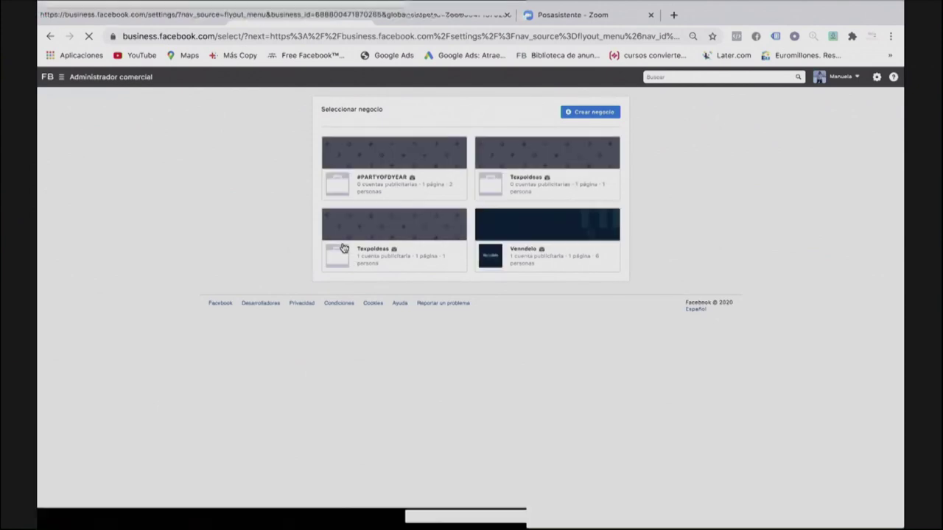
left_click(399, 246)
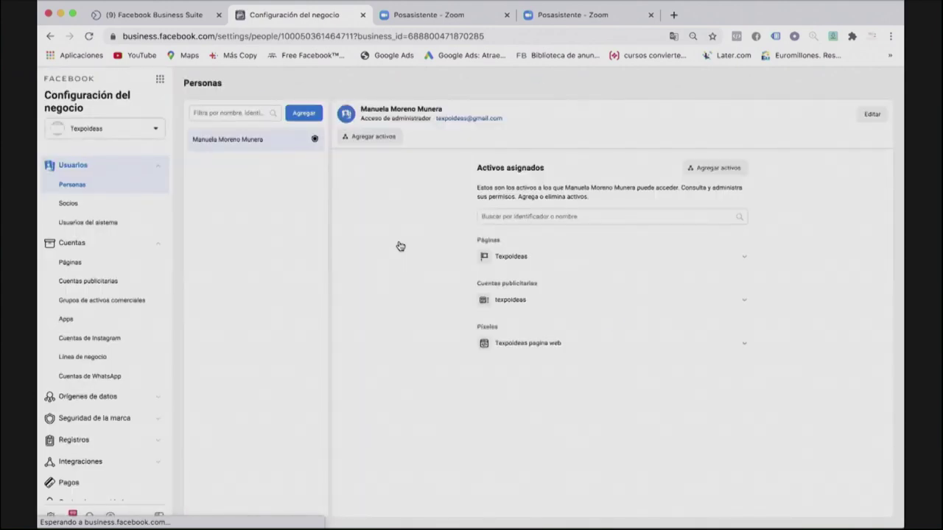
left_click(160, 83)
left_click(264, 114)
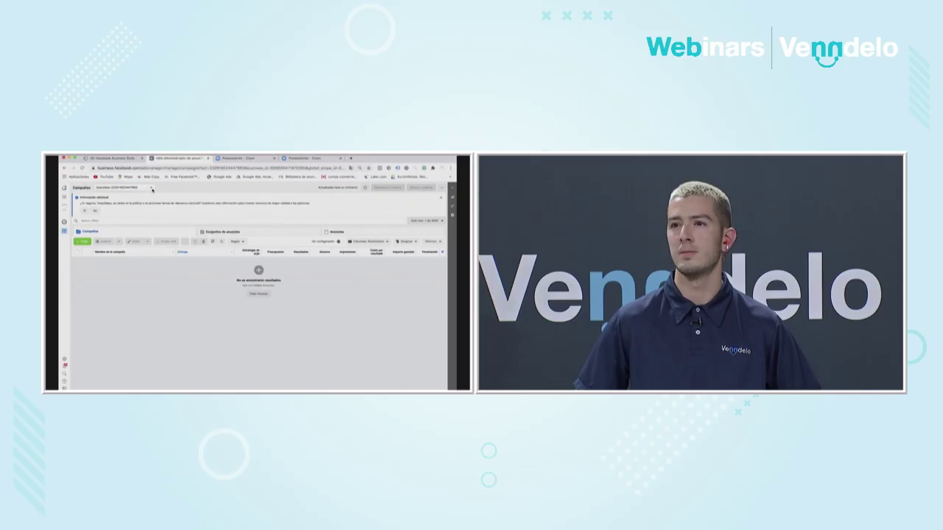
left_click(147, 188)
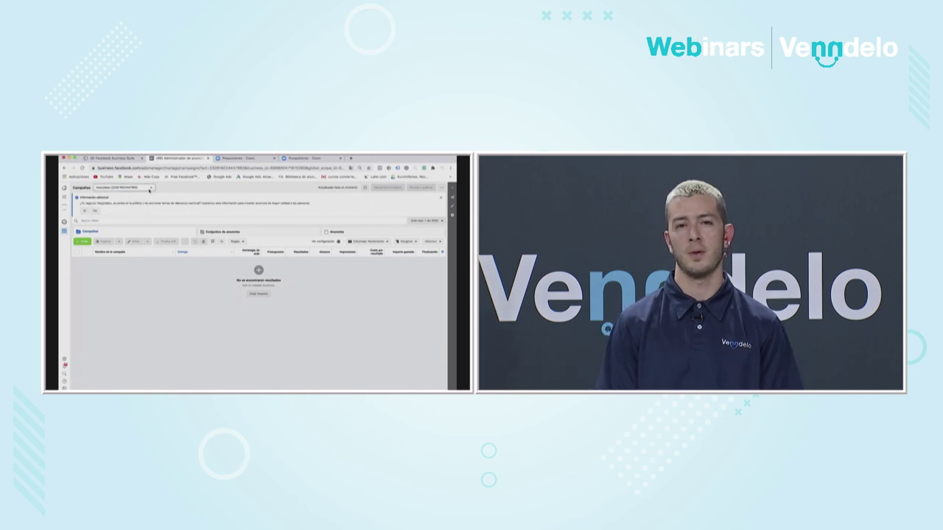
left_click(131, 216)
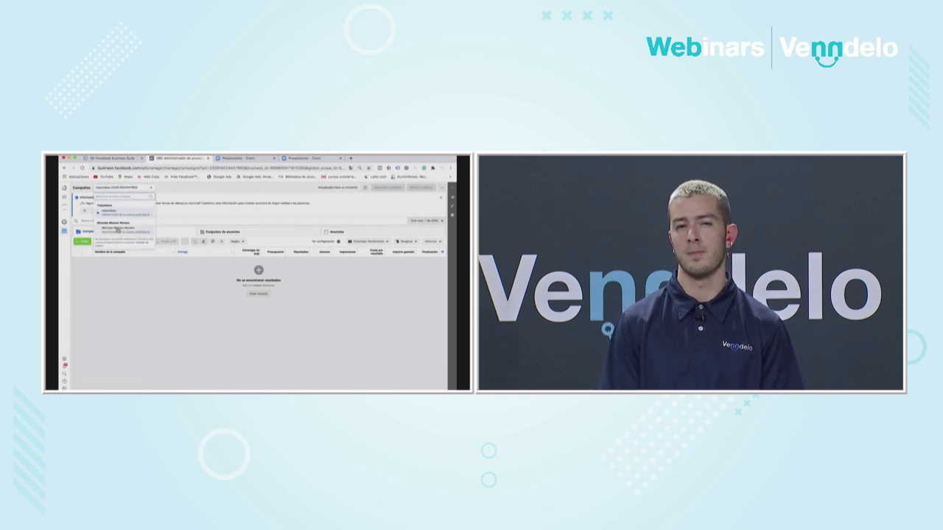
left_click(118, 228)
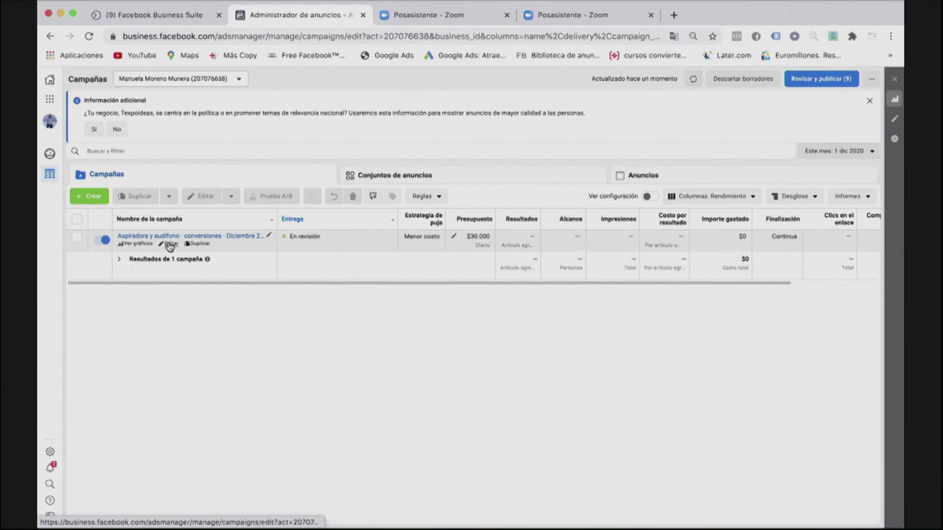
Open ad set D. Público similar for editing and remove Reproduccion video 30 dias from its included audiences.
left_click(170, 245)
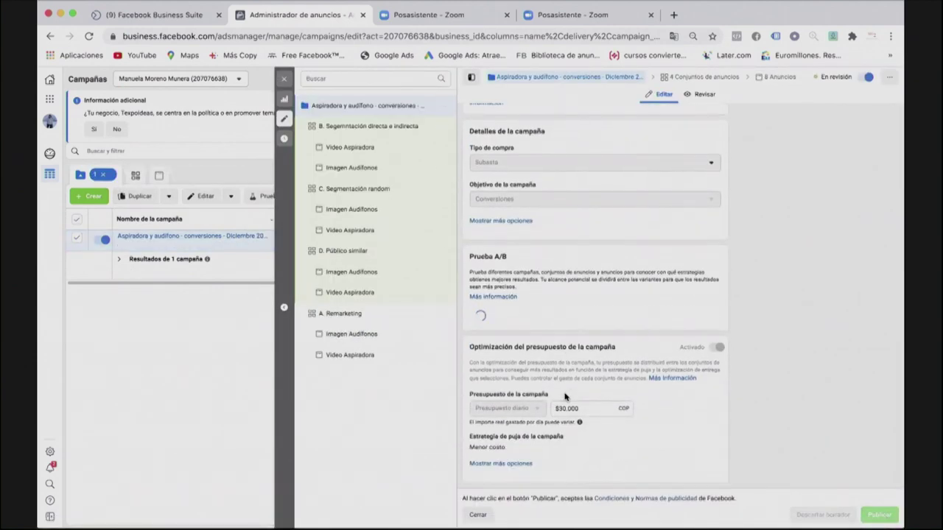
left_click(345, 253)
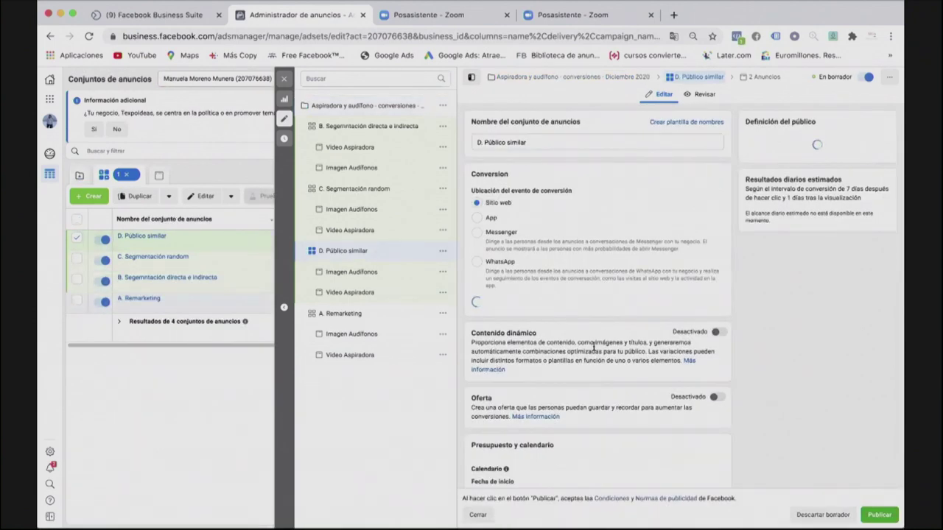
scroll(593, 346, "down", 5)
scroll(593, 345, "down", 3)
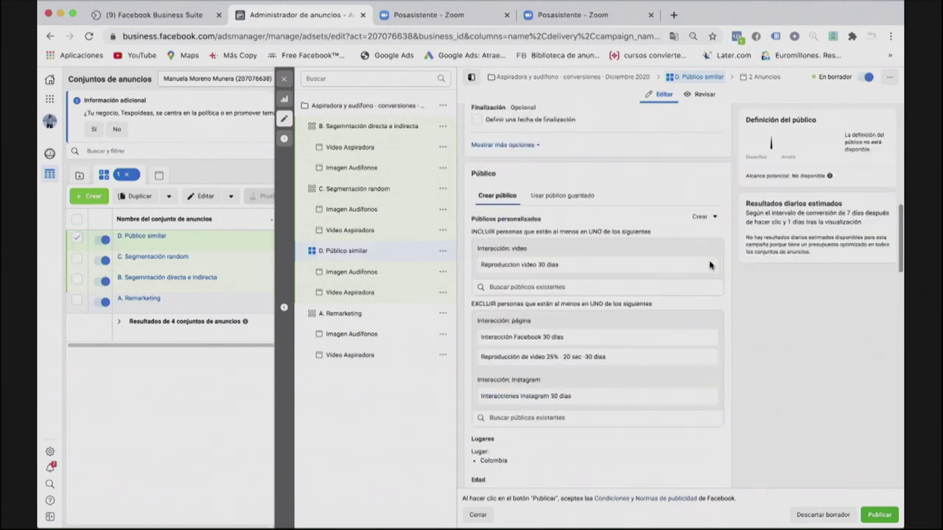
left_click(711, 265)
Include the lookalike audience Público similar (CO, 2%) - Reproducciones video 30 dias in ad set D, with lookalike expansion allowed.
left_click(567, 248)
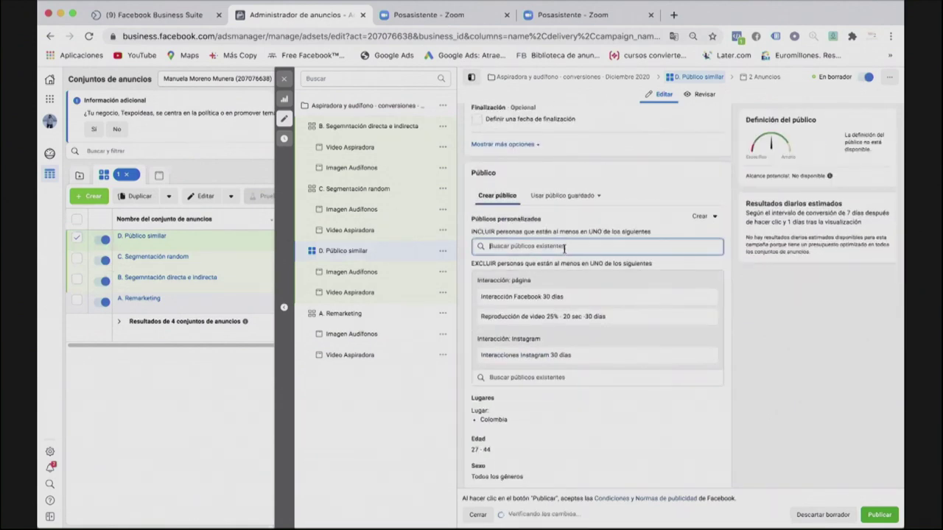
left_click(492, 246)
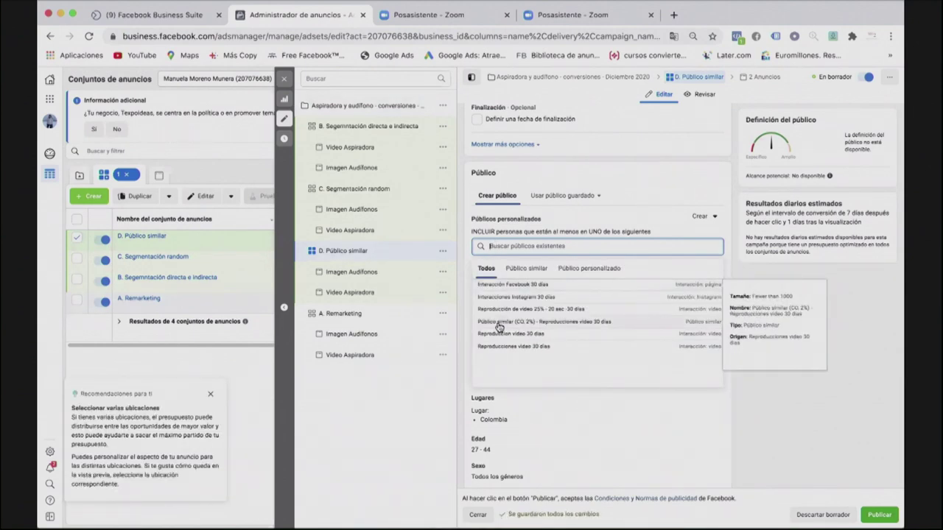
left_click(500, 324)
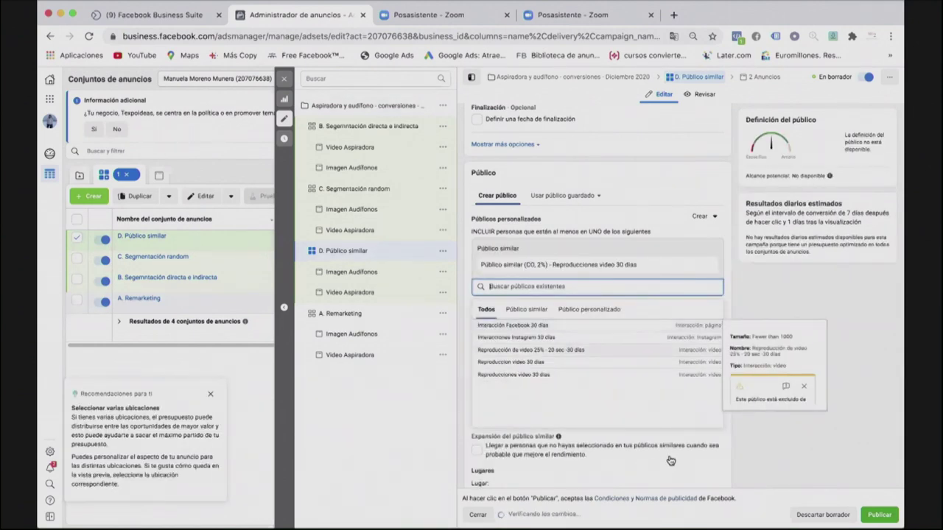
left_click(677, 435)
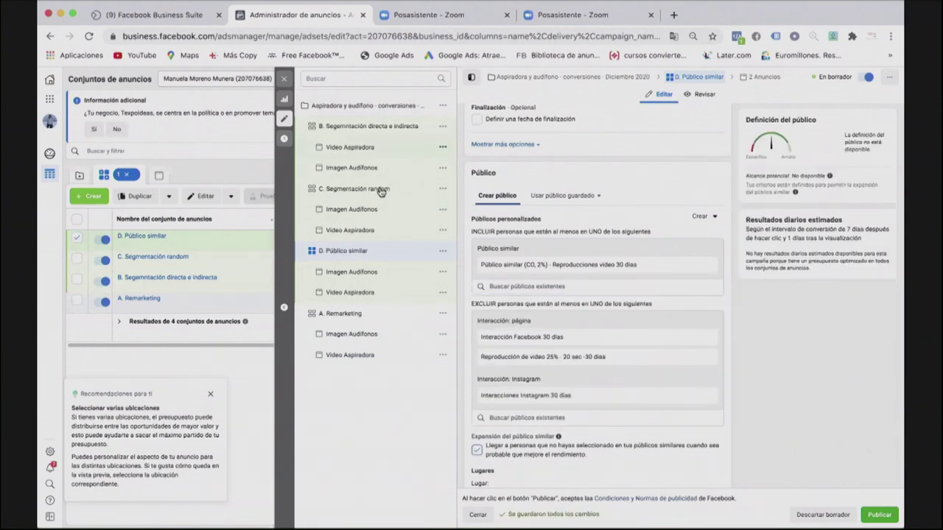
Select ad sets B, C and D together and publish their drafts.
left_click(334, 132)
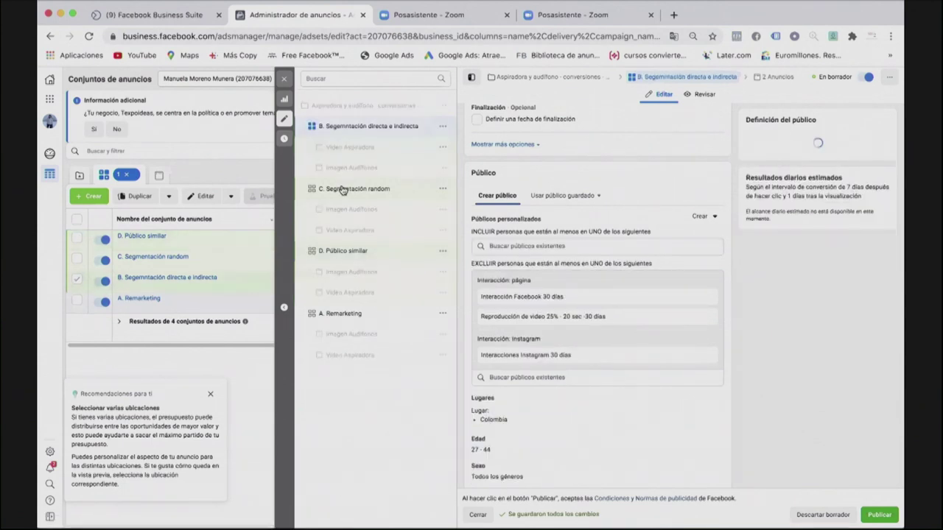
left_click(350, 252, "shift")
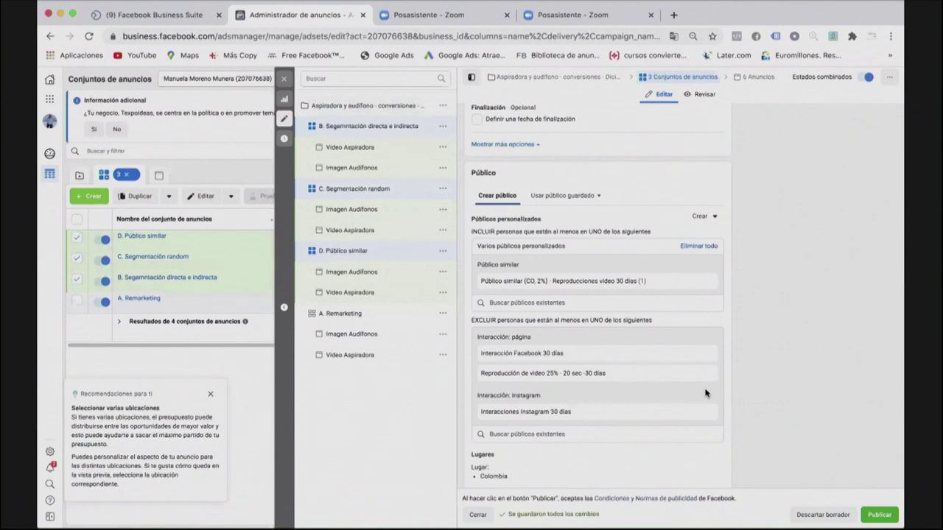
left_click(887, 504)
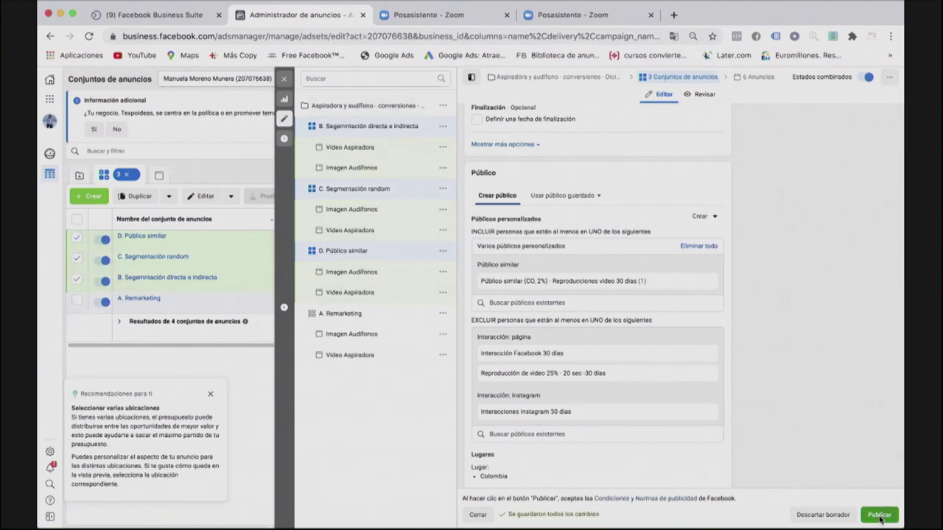
left_click(880, 518)
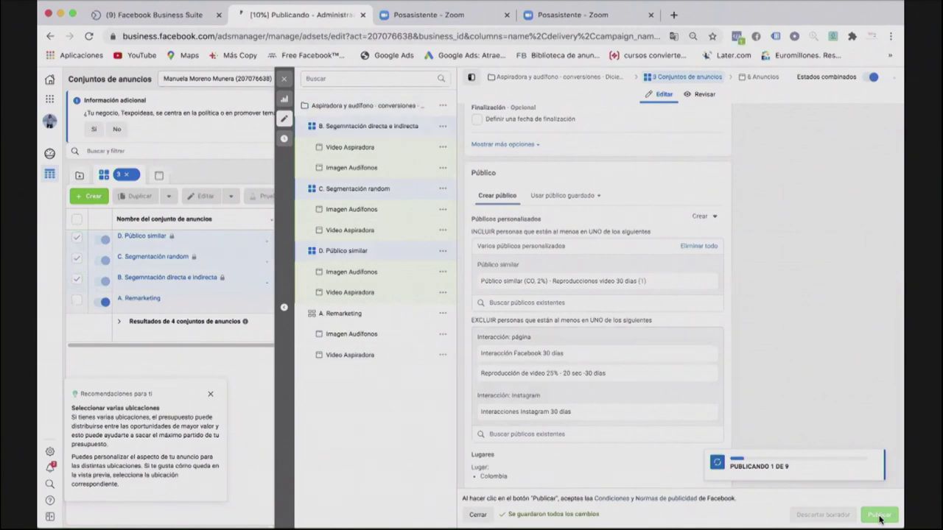